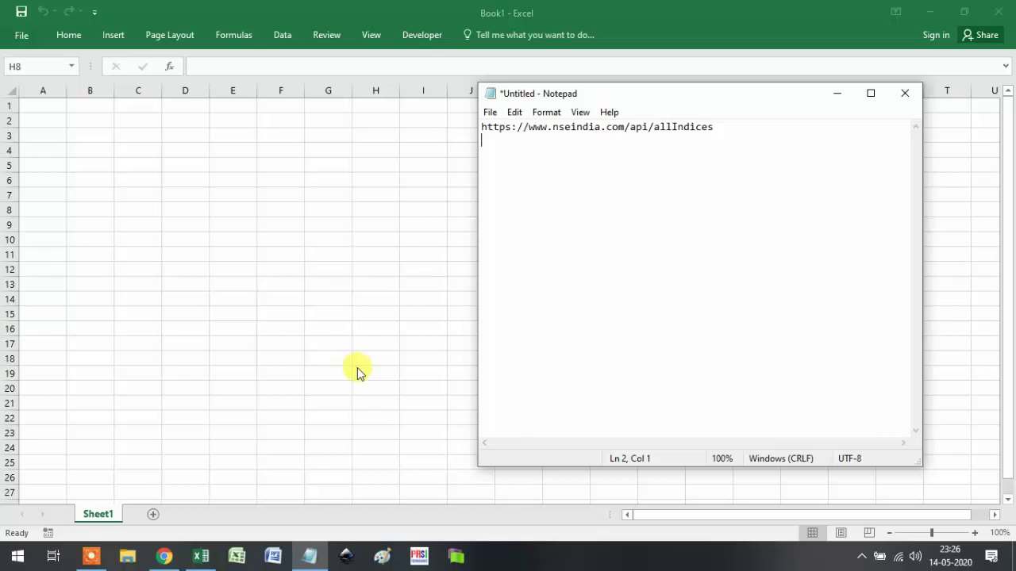
left_click_drag(713, 127, 469, 119)
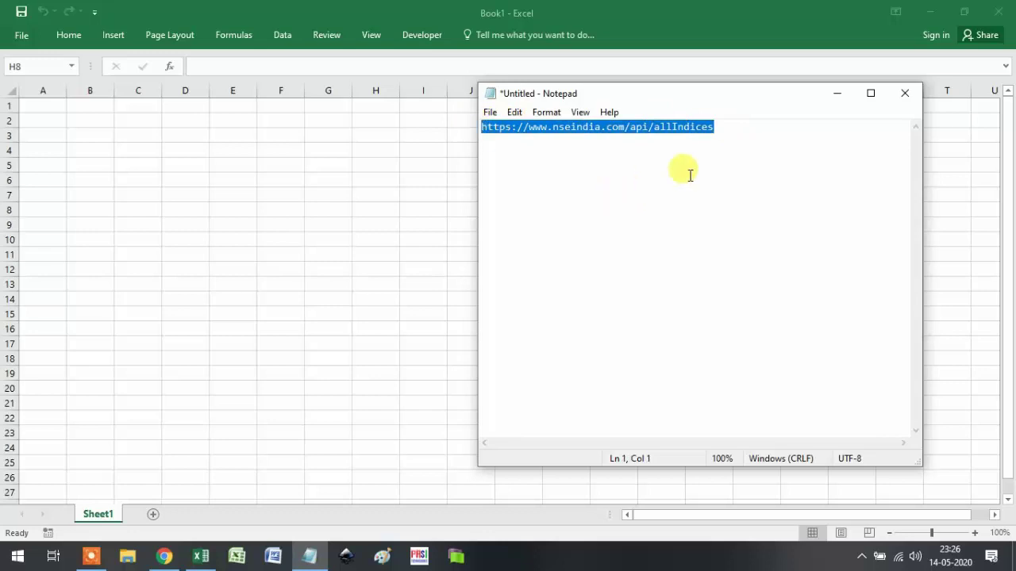
left_click(751, 138)
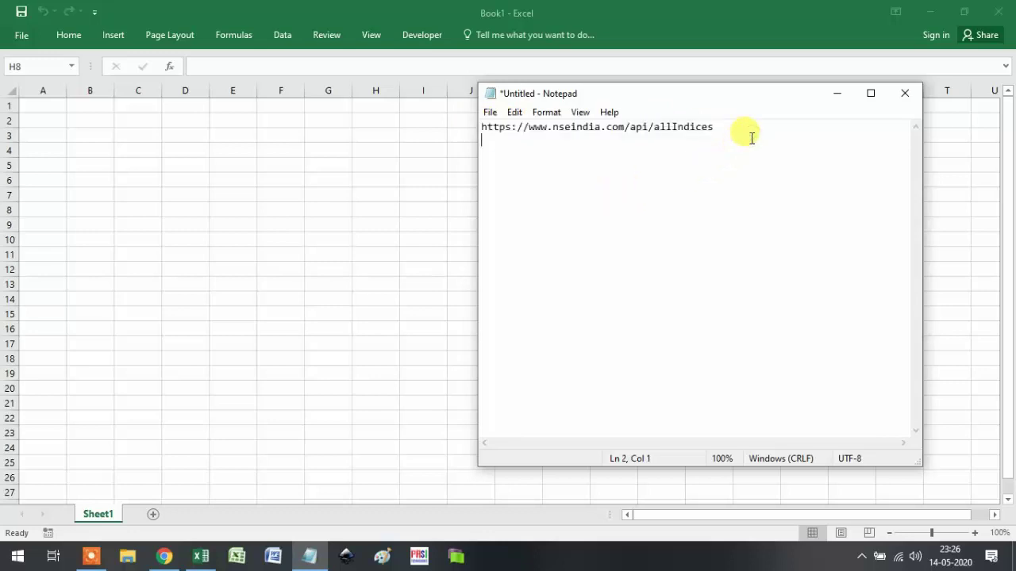
key("Return")
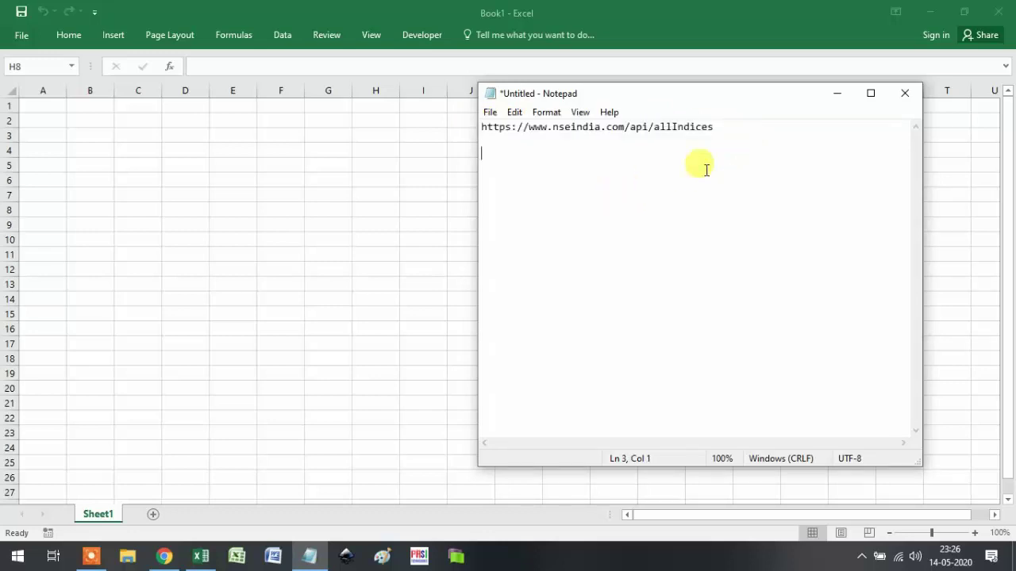
- Switch to Chrome and open the Equity & SME Market page under Market Data on the NSE website
left_click(164, 555)
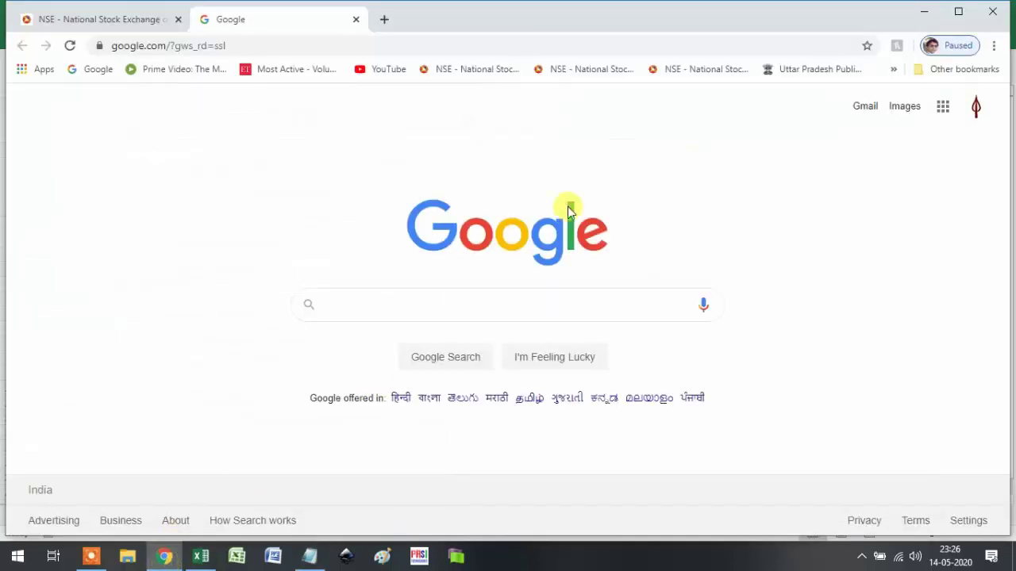
left_click(106, 17)
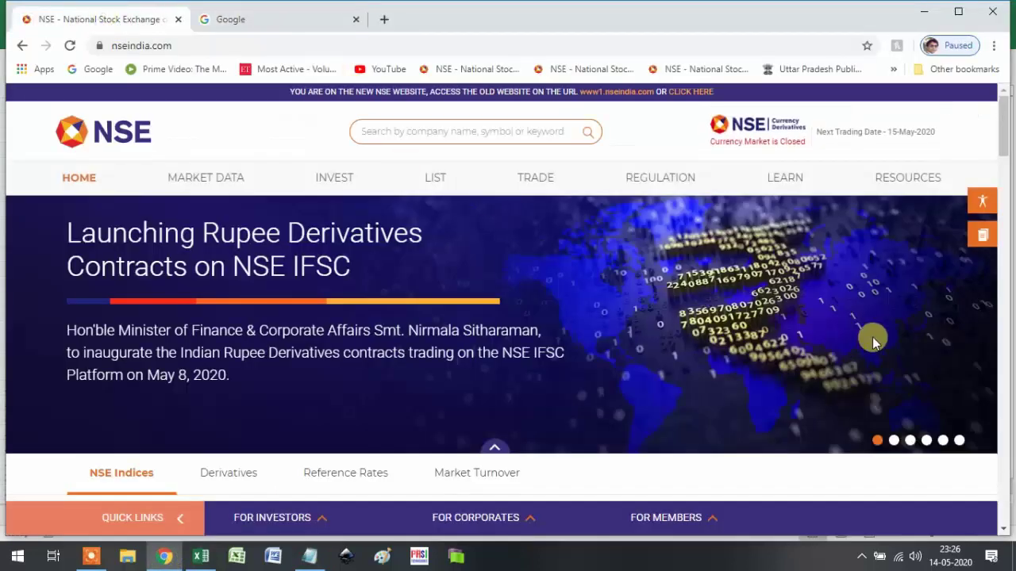
mouse_move(222, 185)
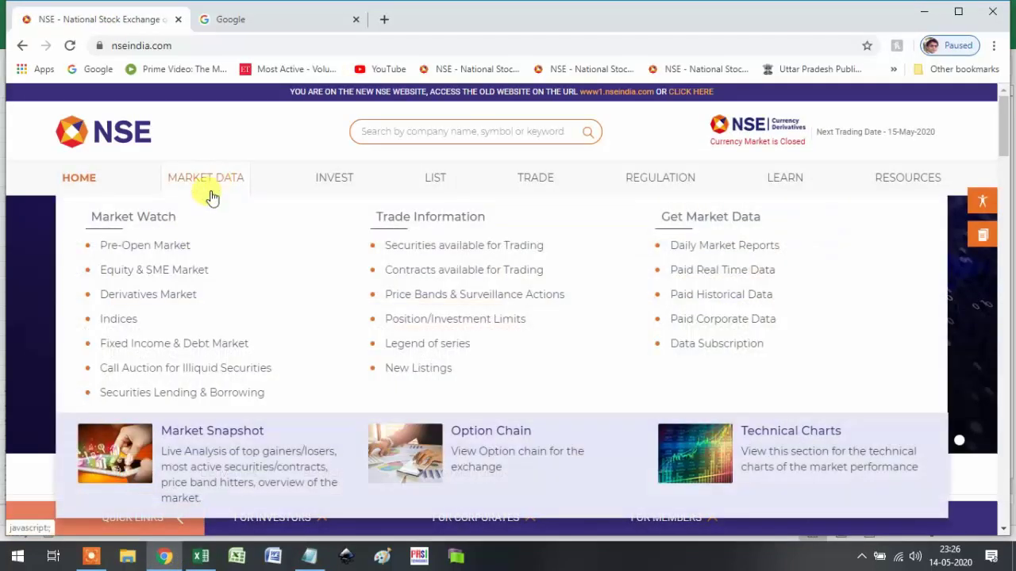
left_click(165, 272)
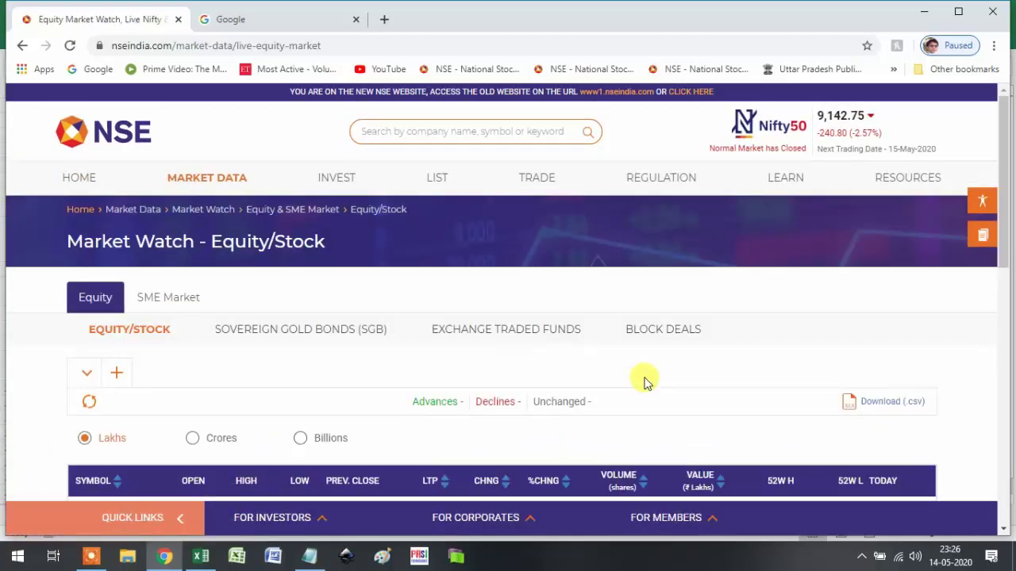
- Inspect the equity market page in the developer tools and open the marketStatus network request's details
scroll(639, 382, "down", 1)
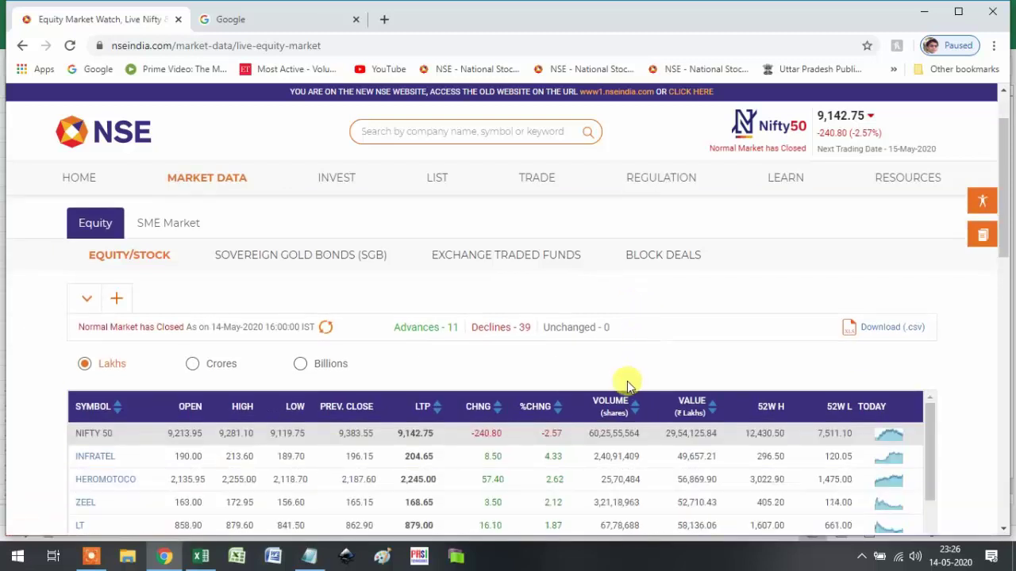
right_click(624, 371)
key("Escape")
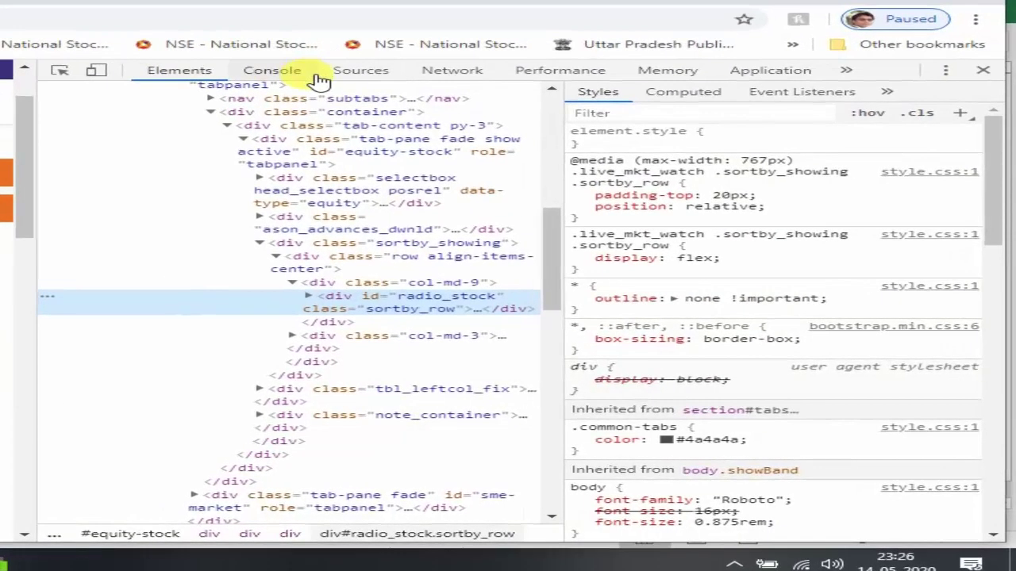
left_click(459, 75)
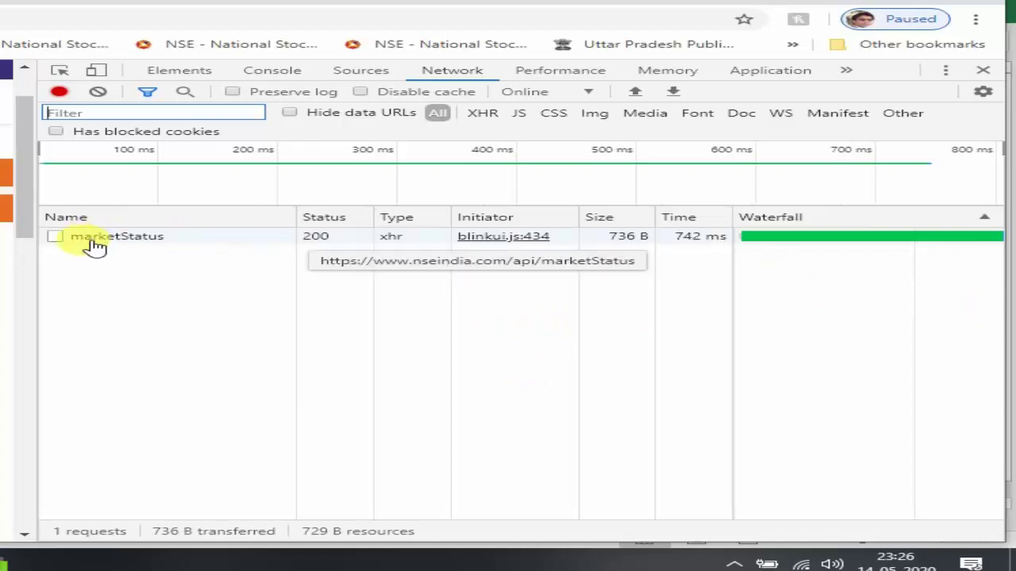
left_click(153, 243)
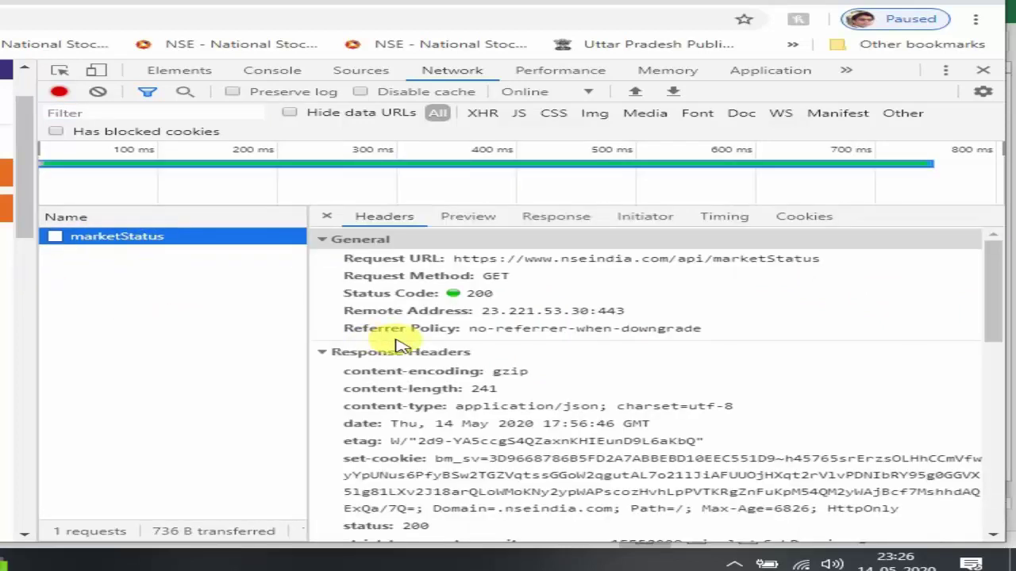
- Review the general, response and request headers of the marketStatus request
scroll(663, 362, "down", 10)
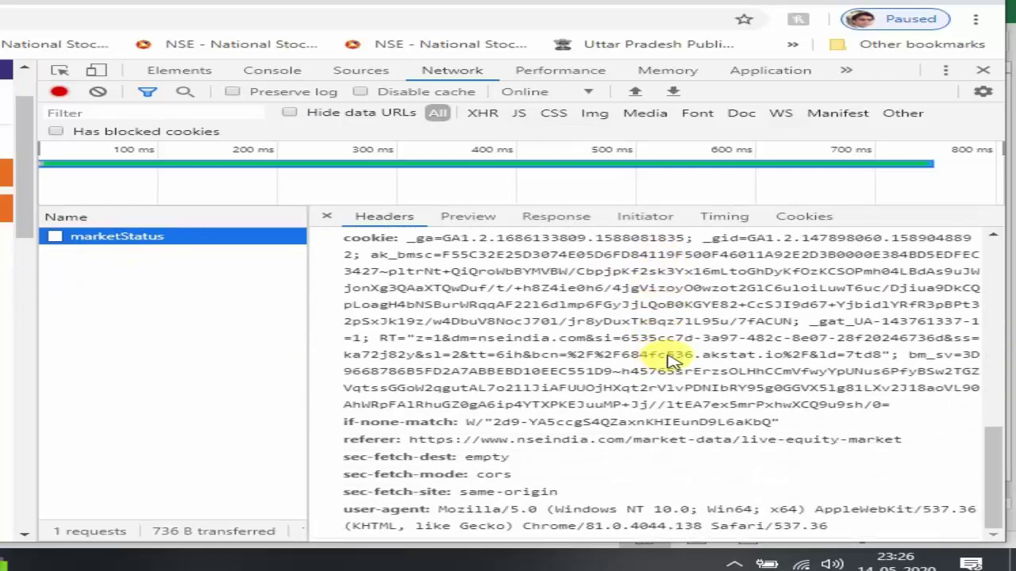
scroll(667, 362, "up", 3)
scroll(671, 361, "up", 1)
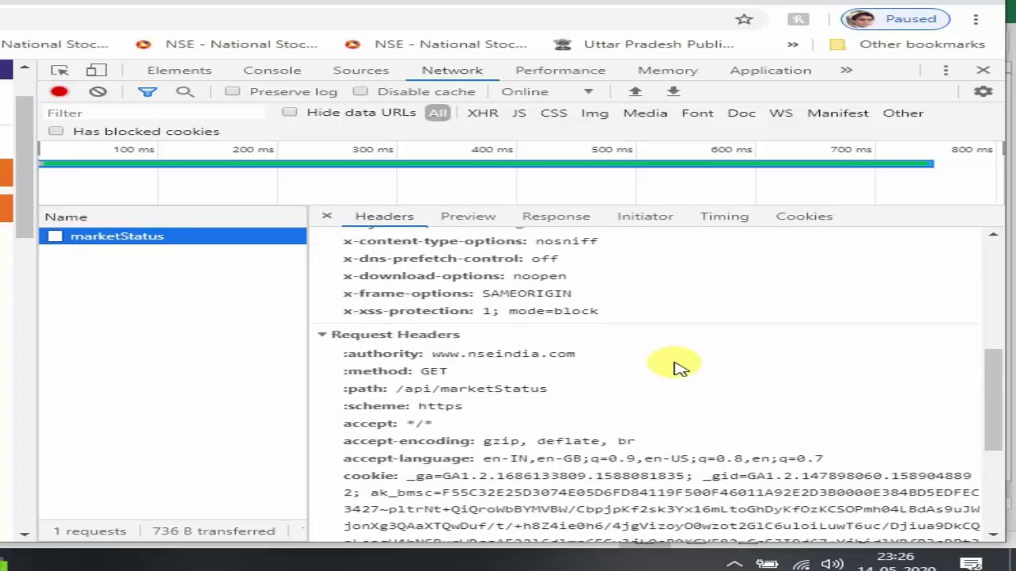
scroll(712, 380, "up", 4)
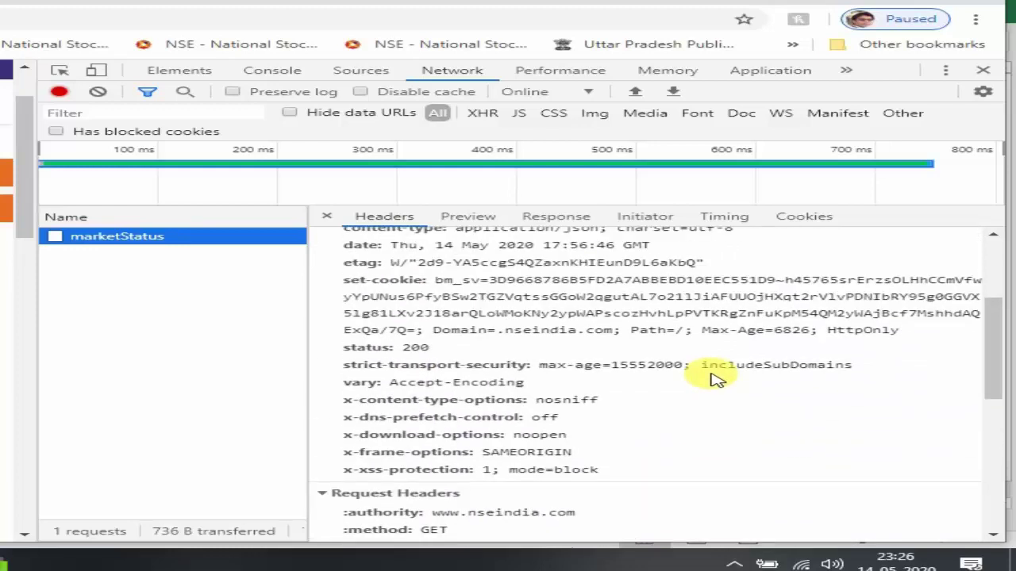
scroll(711, 380, "up", 5)
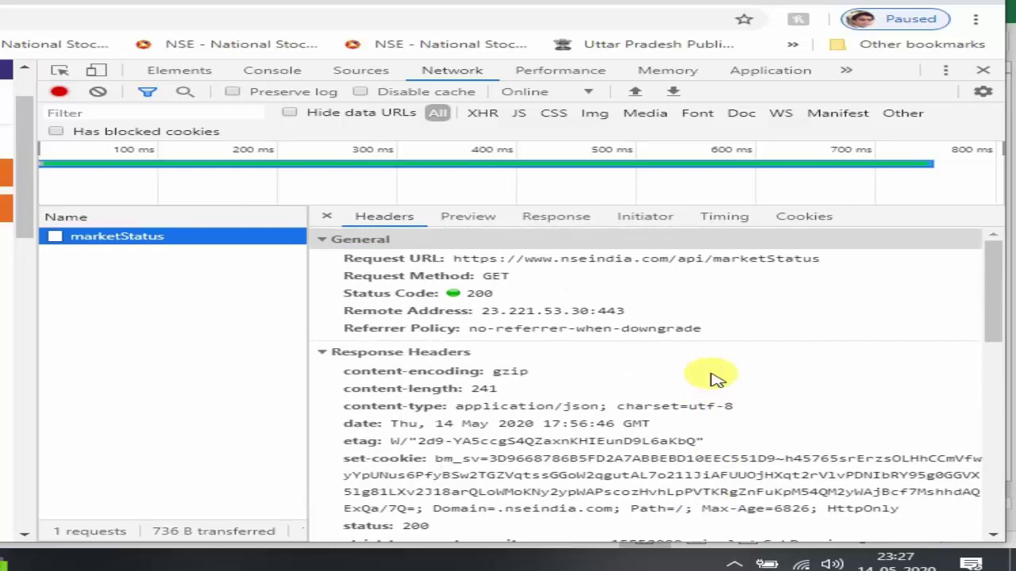
- Copy "gzip, deflate" from the accept-encoding request header into the Notepad notes, followed by a blank line
scroll(712, 379, "down", 2)
scroll(712, 380, "down", 8)
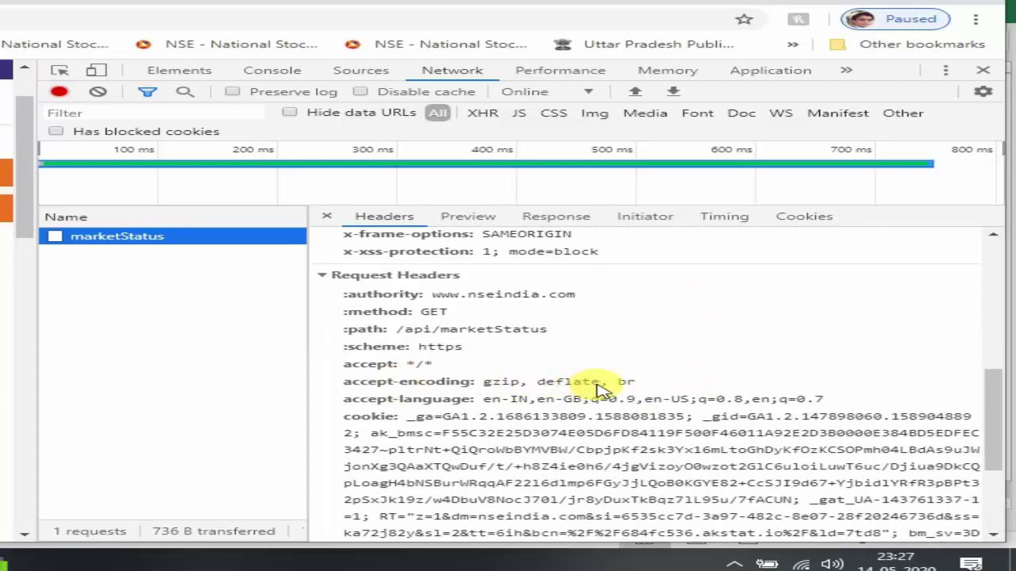
left_click_drag(601, 386, 484, 389)
key("ctrl+c")
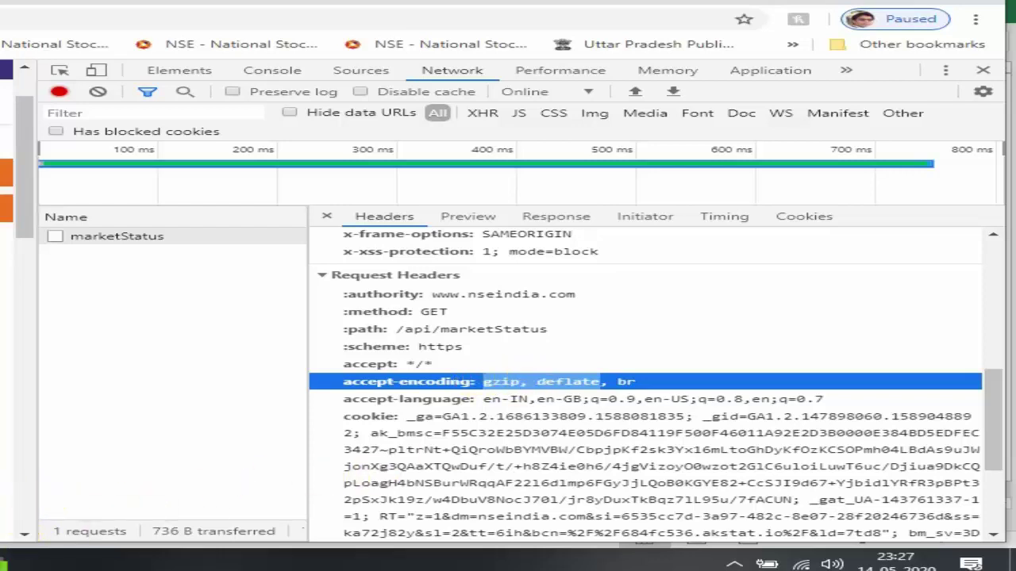
key("alt+Tab")
key("ctrl+v")
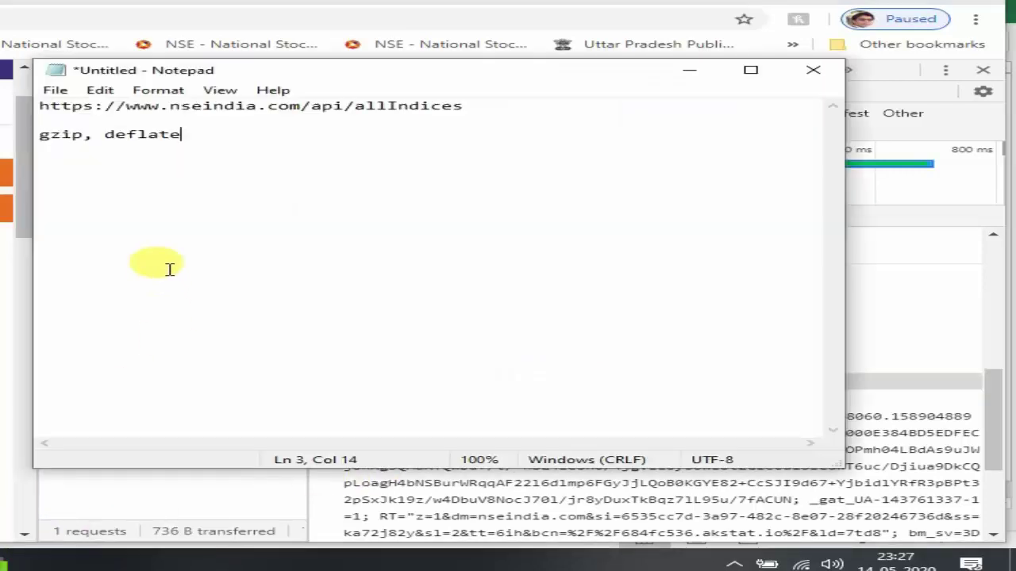
key("Return")
key("Return")
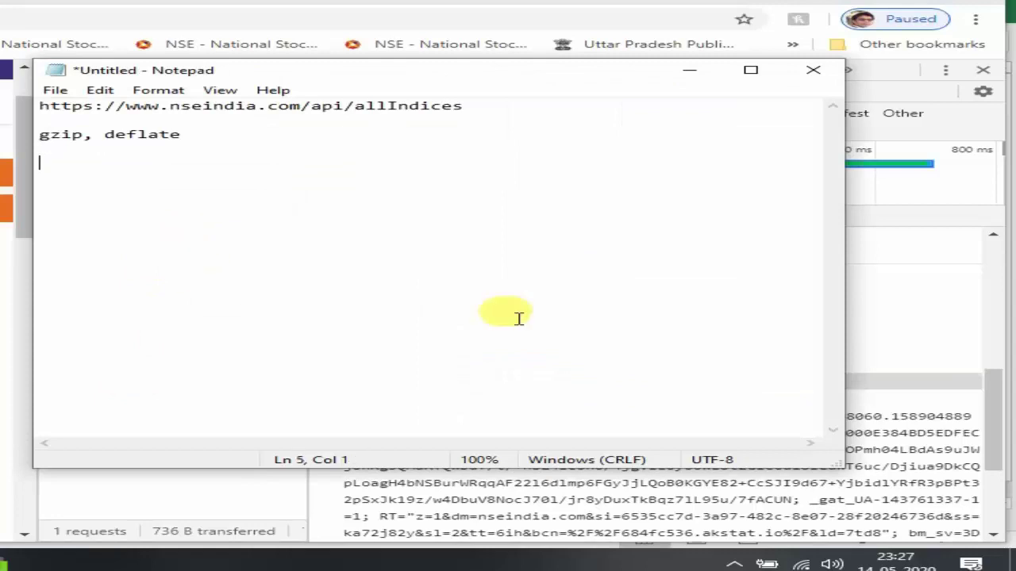
- Copy the accept-language request header value "en-IN,en-GB;q=0.9,en-US;q=0.8,en;q=0.7" into the Notepad notes
left_click(887, 332)
left_click(888, 331)
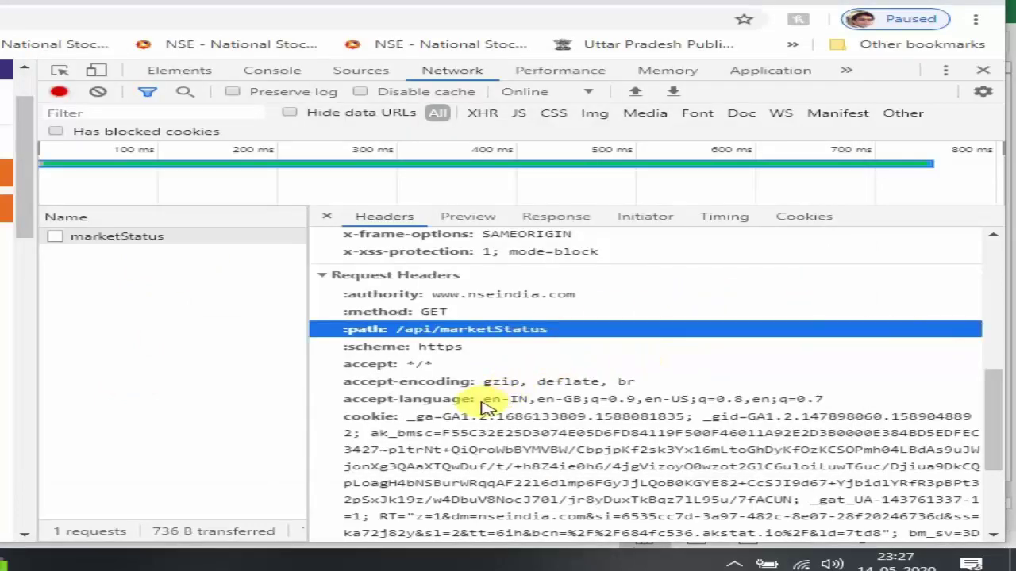
left_click_drag(489, 402, 804, 405)
key("ctrl+c")
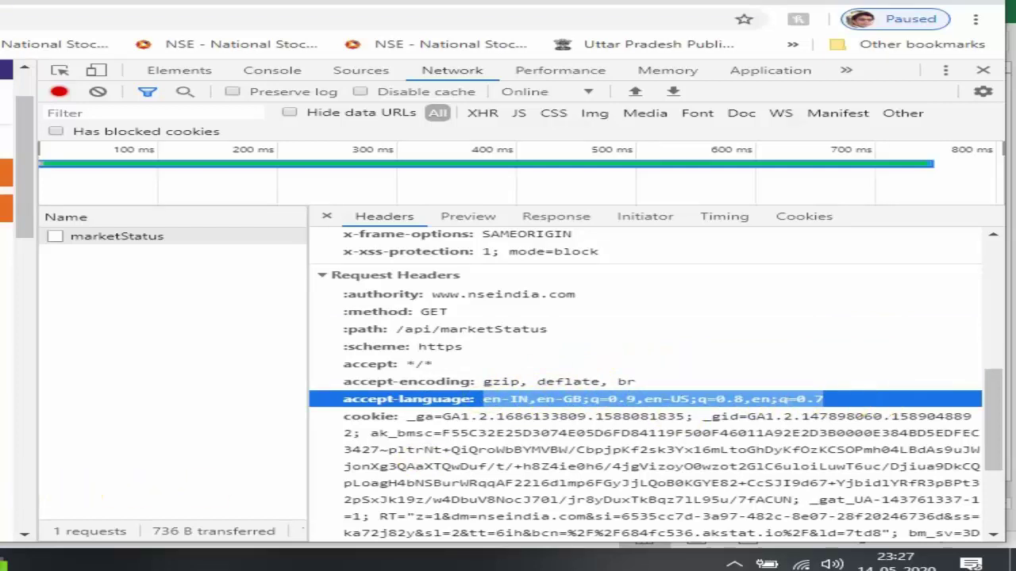
key("alt+Tab")
key("ctrl+v")
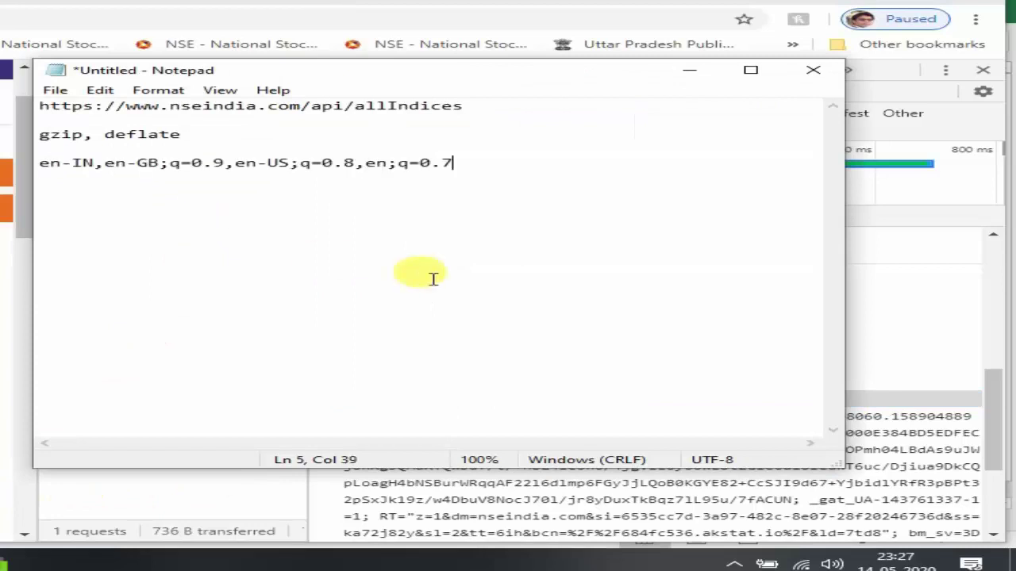
- Copy the user-agent value "Mozilla/5.0 (Windows NT 10.0; Win64; x64) AppleWebKit/537.36 (KHTML, like Gecko) Chrome/81.0.4044.138 Safari/537.36" into a new paragraph of the Notepad notes
left_click(923, 316)
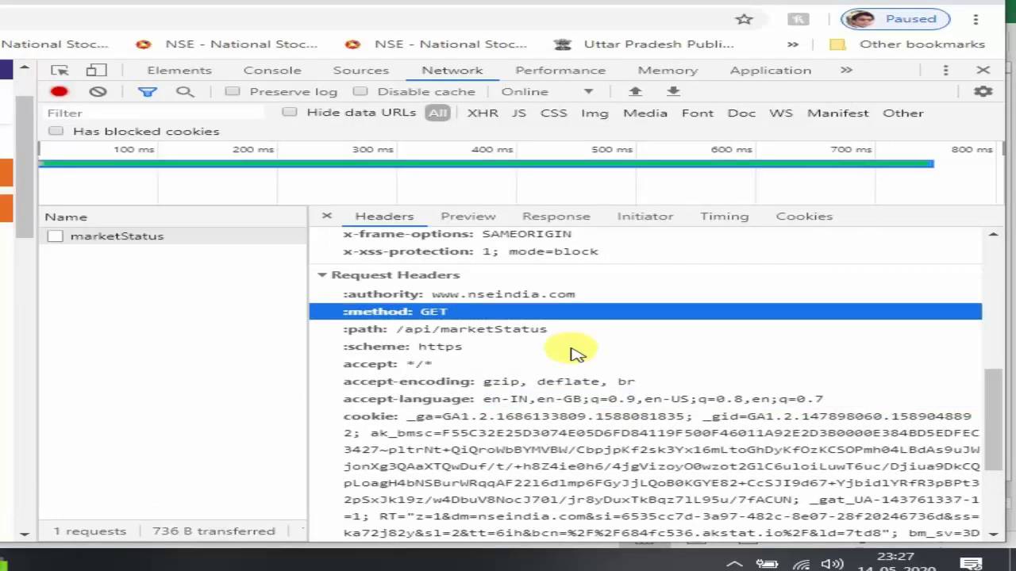
scroll(528, 357, "down", 4)
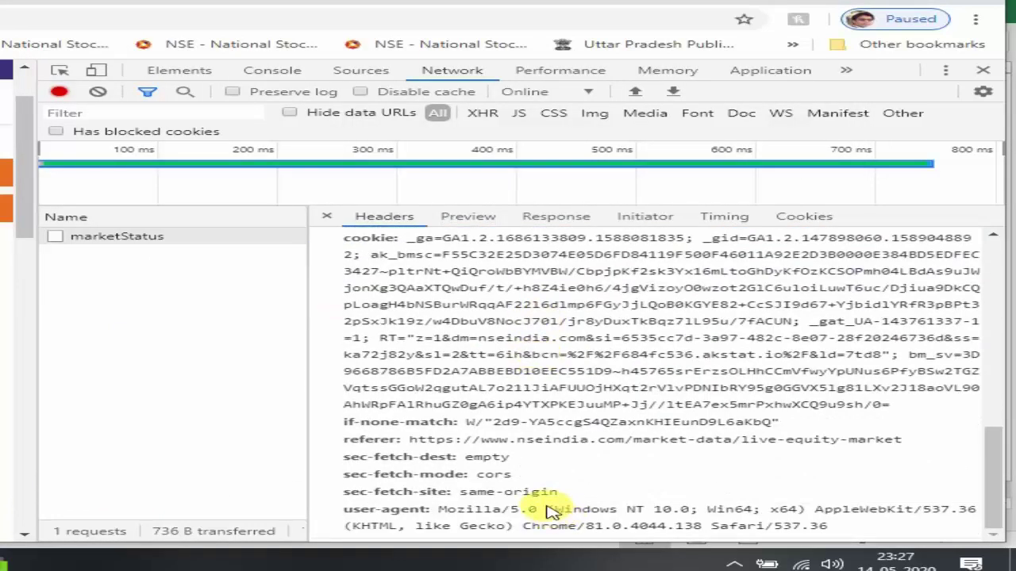
left_click(447, 516)
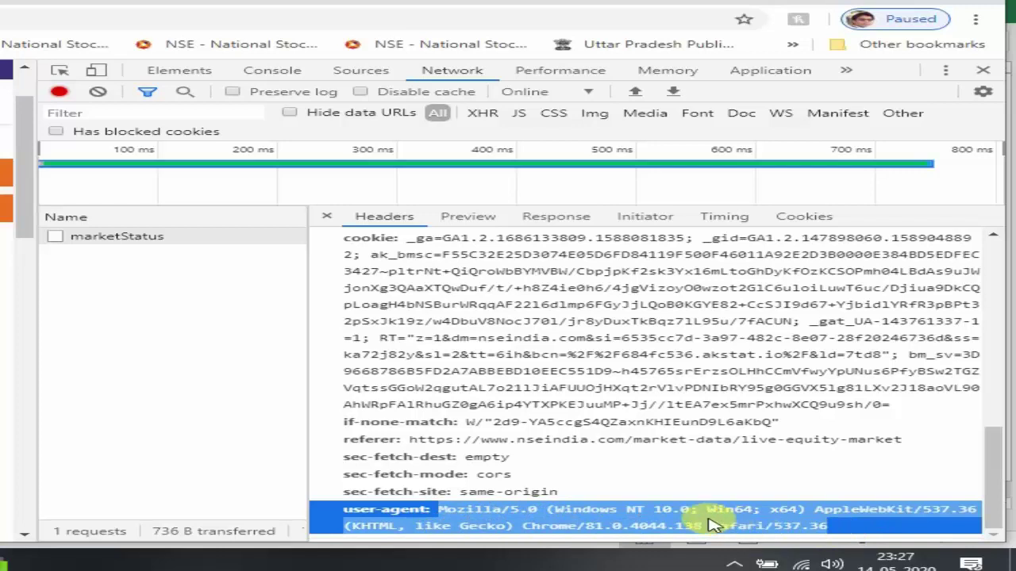
left_click(11, 562)
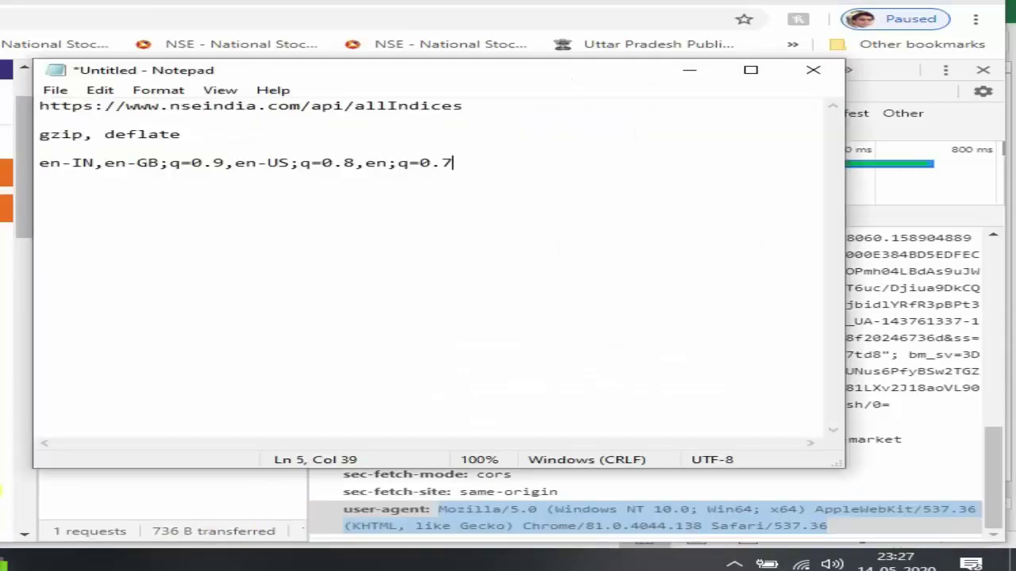
key("Return")
type("Mozilla/5.0 (Windows NT 10.0; Win64; x64) AppleWebKit/537.36 (KHTML, like Gecko) Chrome/81.0.4044.138 Safari/537.36")
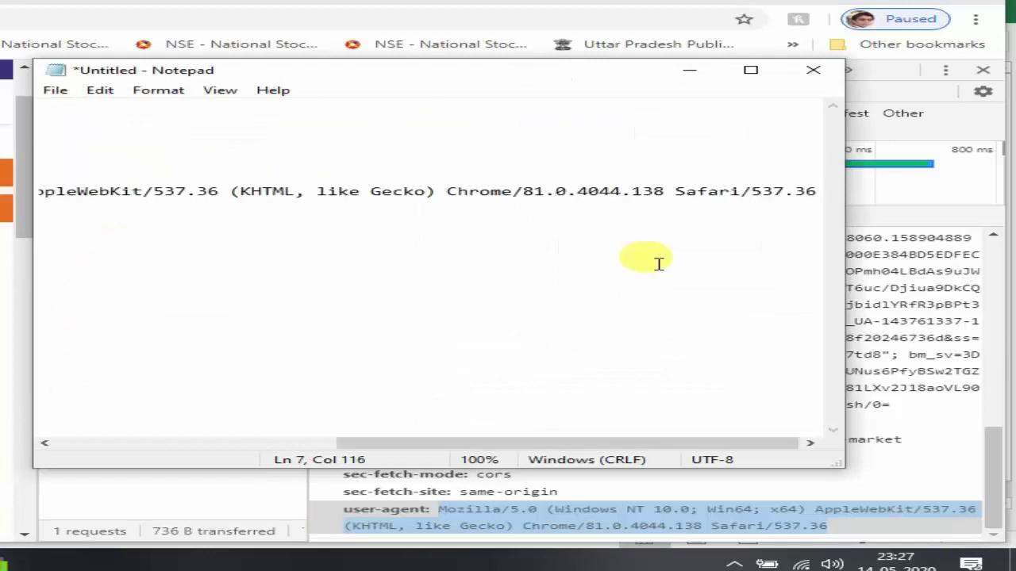
key("Return")
key("Return")
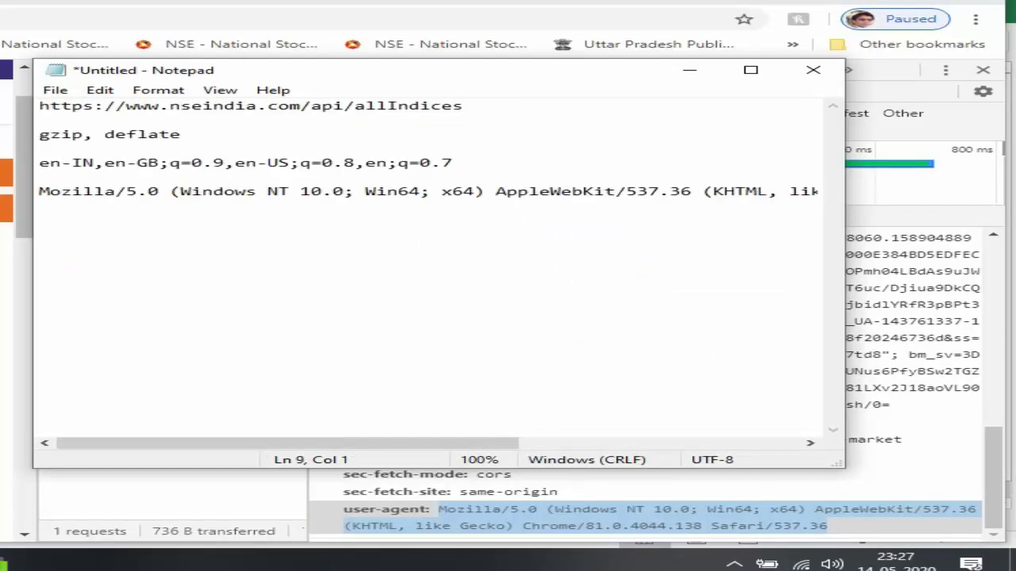
- Copy the bm_sv cookie value from the set-cookie response header into the Notepad notes below the user-agent string
left_click(926, 217)
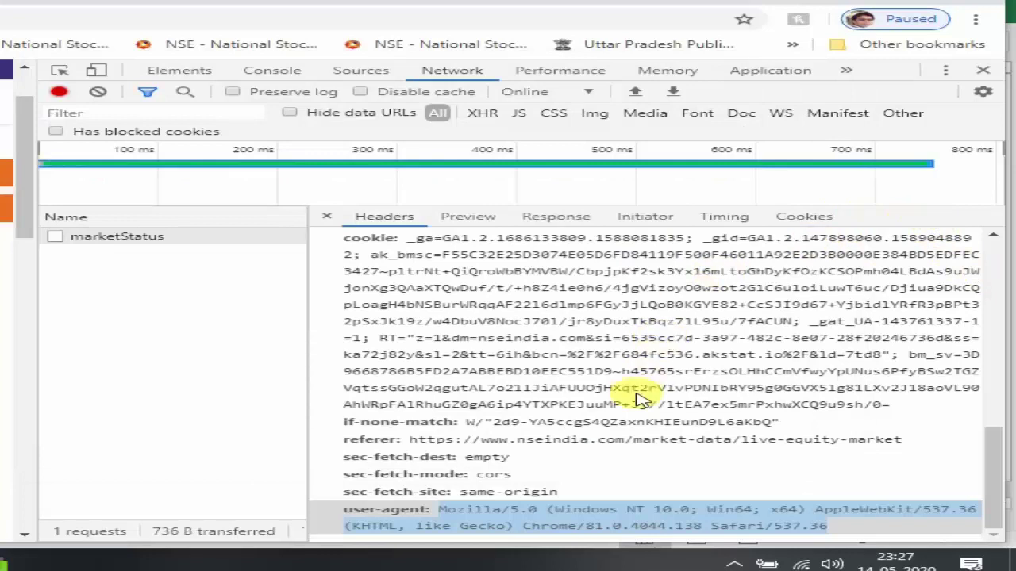
scroll(560, 324, "up", 6)
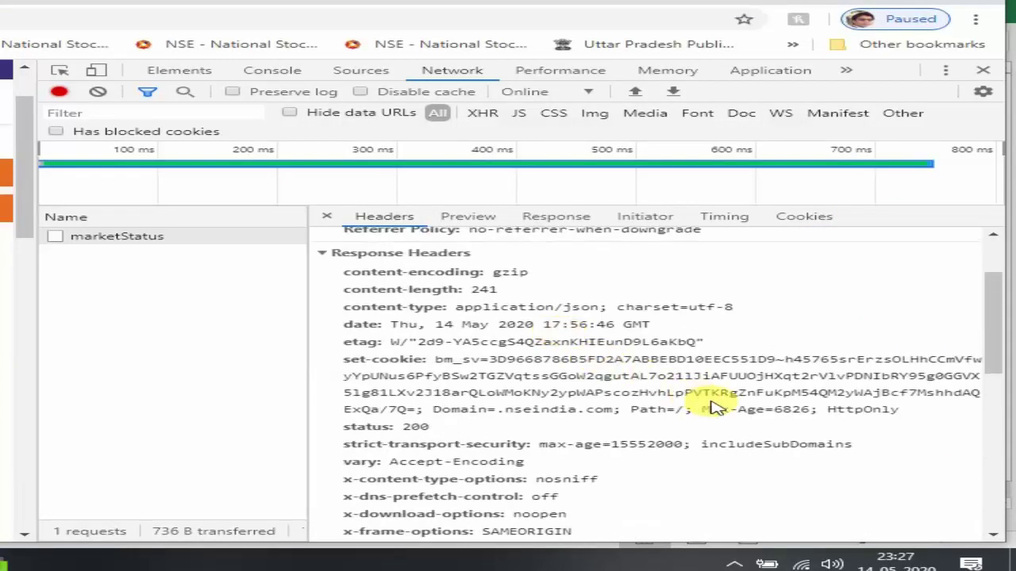
scroll(715, 373, "up", 2)
scroll(730, 413, "down", 6)
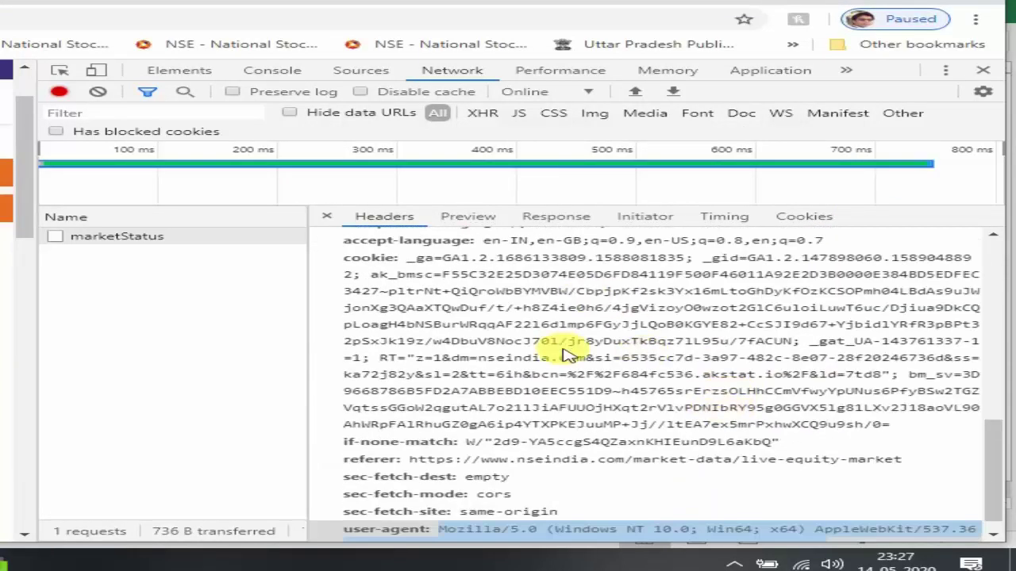
scroll(572, 346, "up", 8)
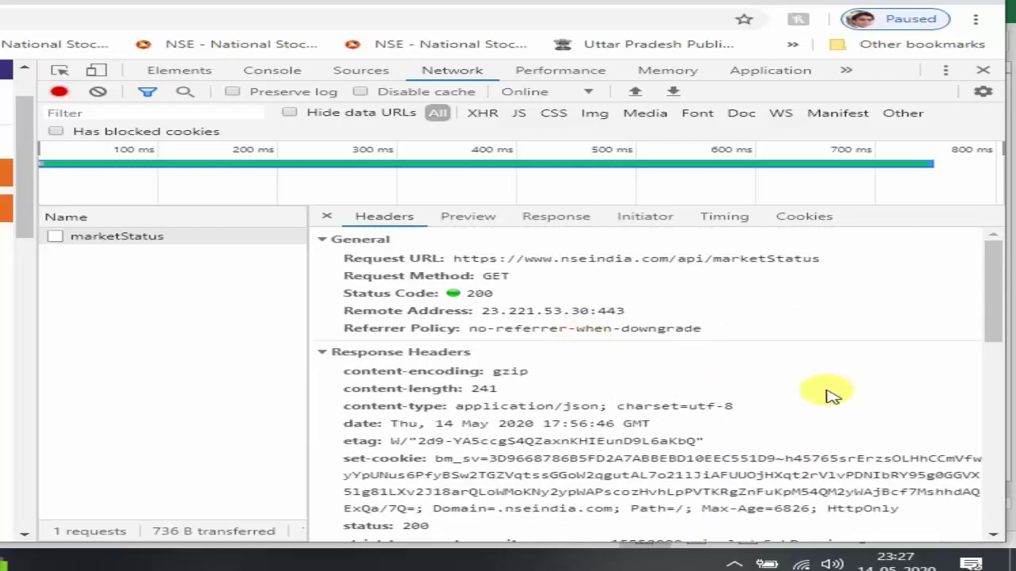
scroll(837, 393, "down", 4)
left_click(494, 305)
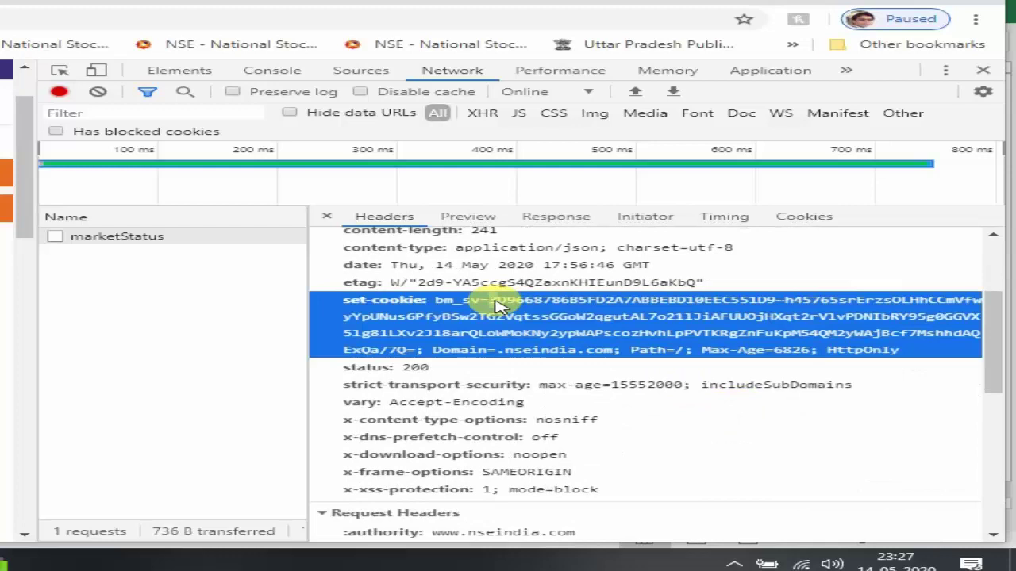
left_click_drag(490, 303, 425, 361)
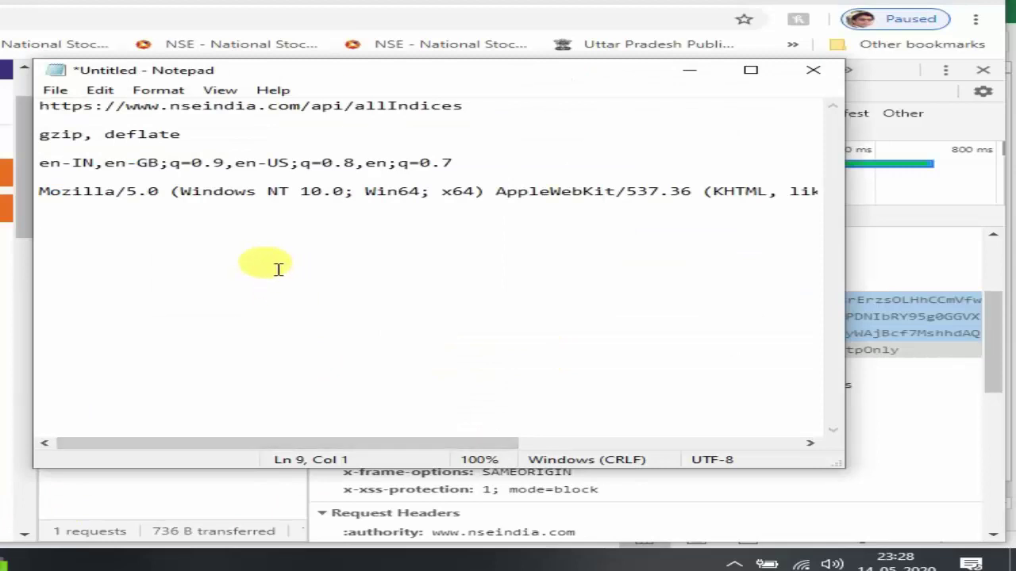
key("ctrl+v")
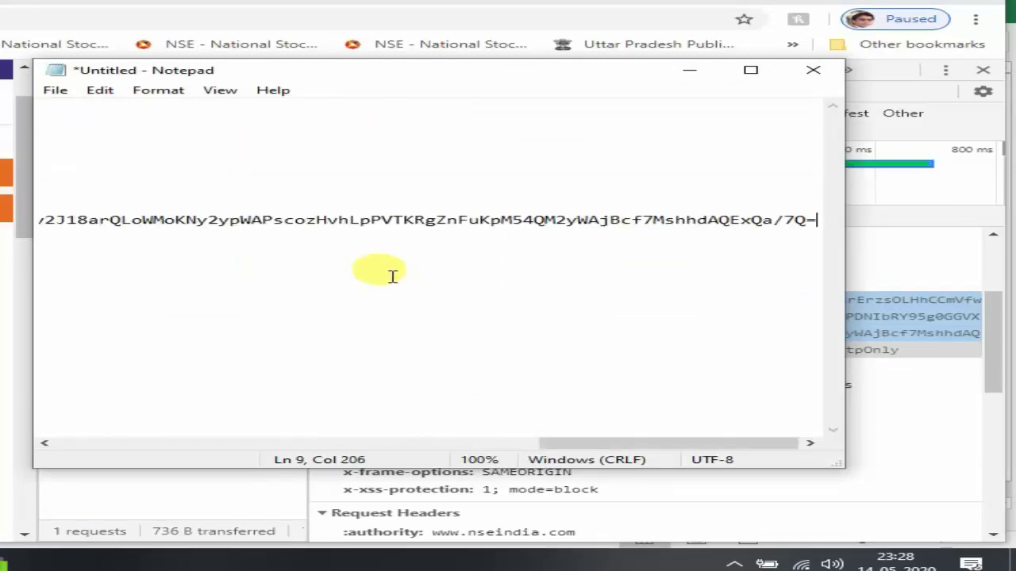
- Leave a blank line below the cookie value in the notes, then search Google for "REQ RES API" and open the reqres.in site
key("Return")
key("Return")
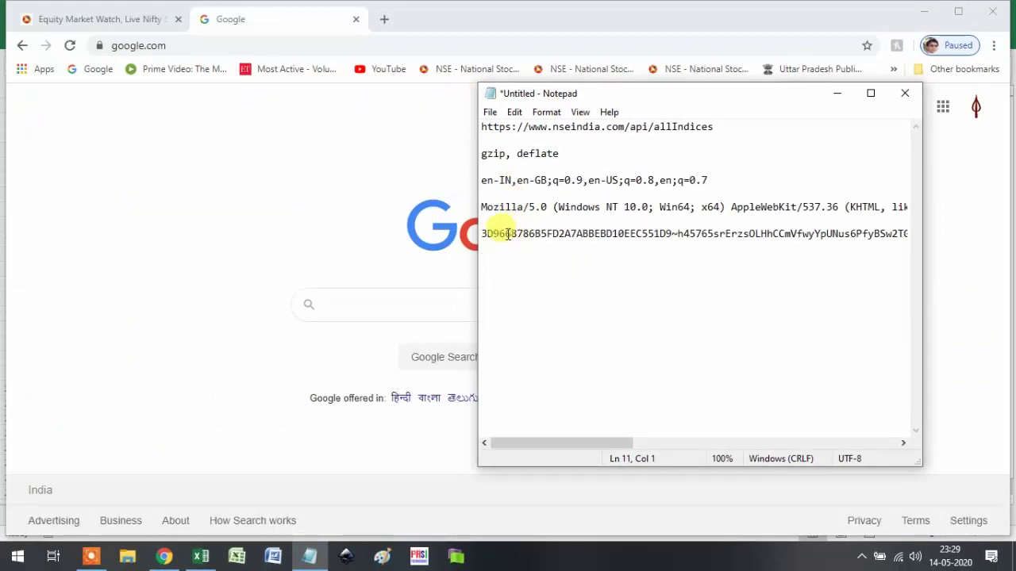
left_click(198, 47)
type("req")
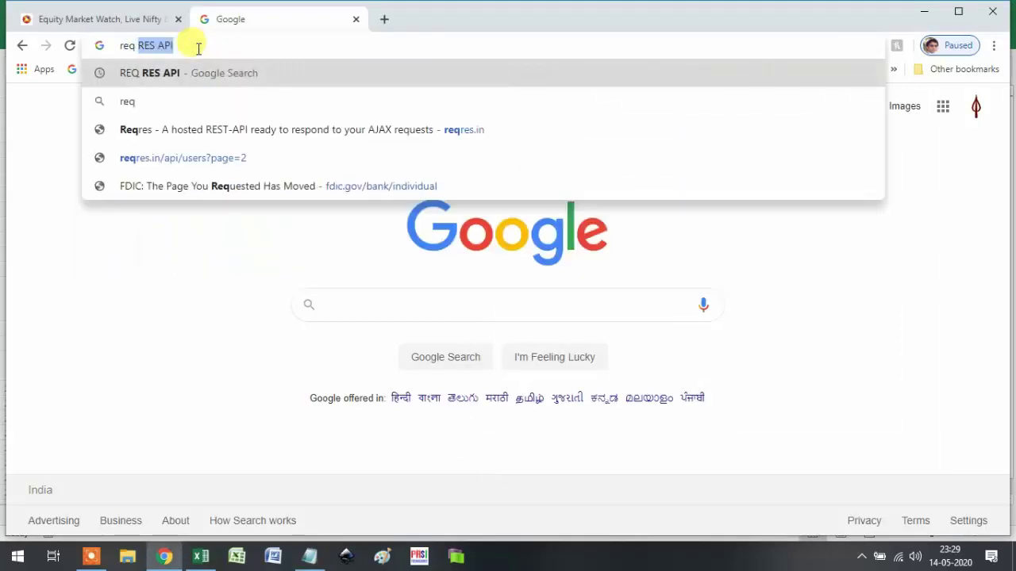
type(" res api")
key("Return")
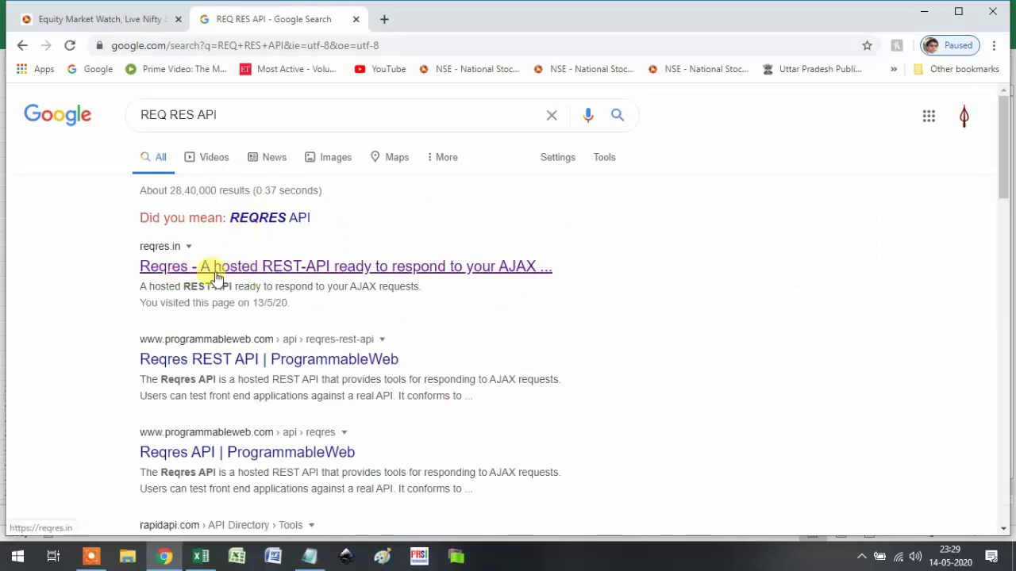
left_click(233, 268)
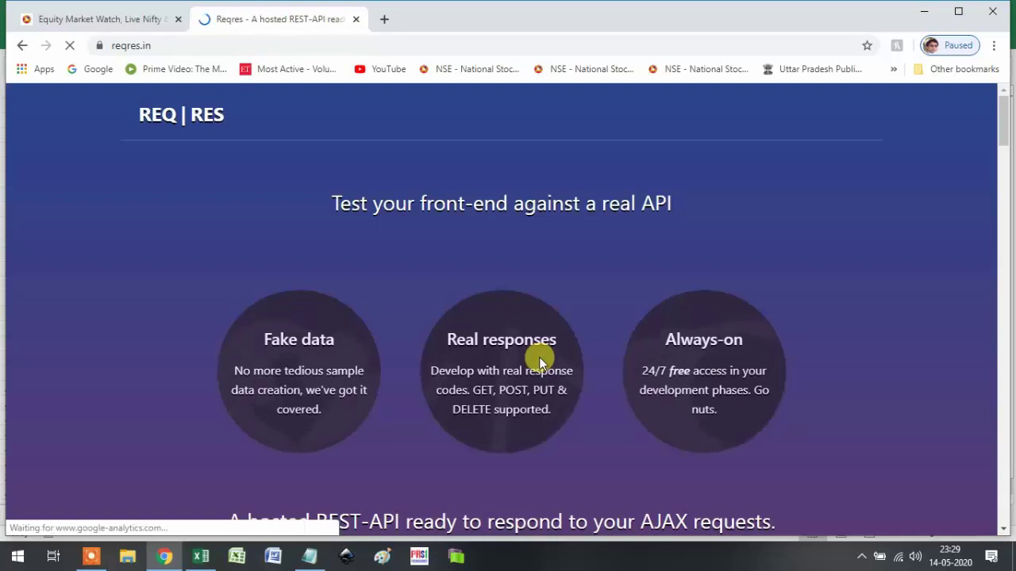
- Open the sample list-users request /api/users?page=2 from the "Give it a try" section
scroll(539, 361, "down", 3)
scroll(538, 361, "down", 2)
scroll(539, 361, "down", 2)
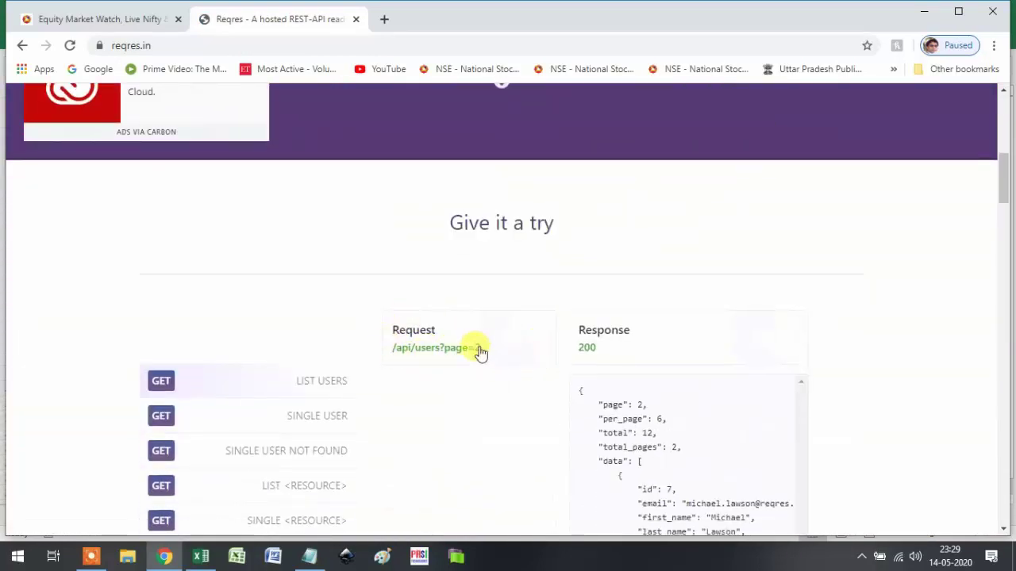
left_click(446, 356)
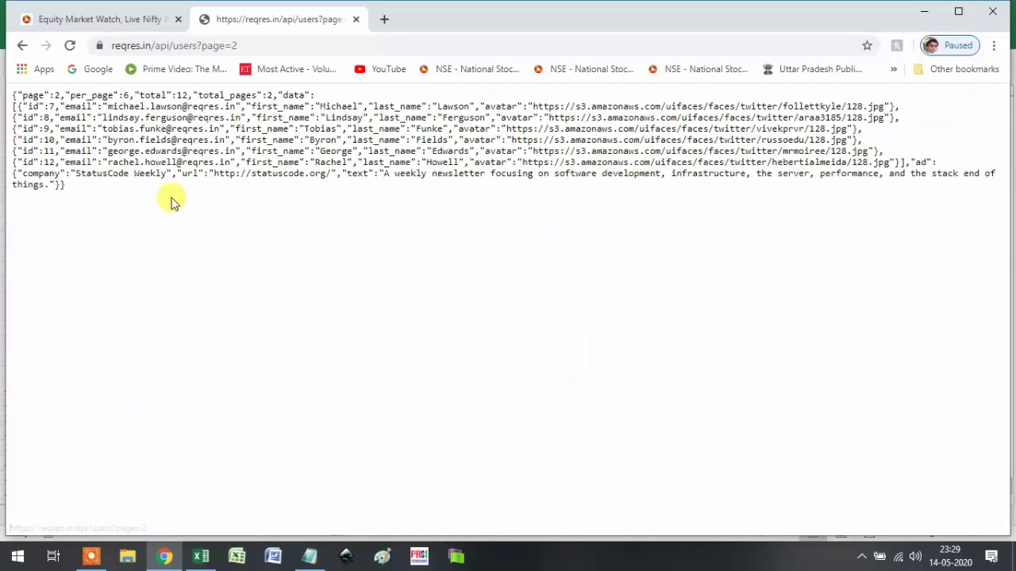
left_click(242, 46)
right_click(152, 51)
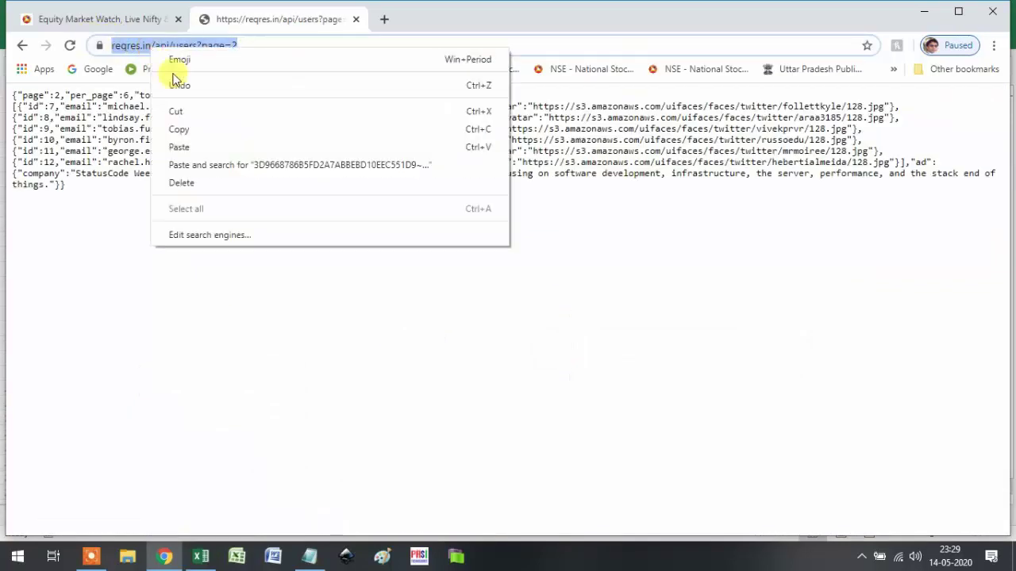
left_click(189, 127)
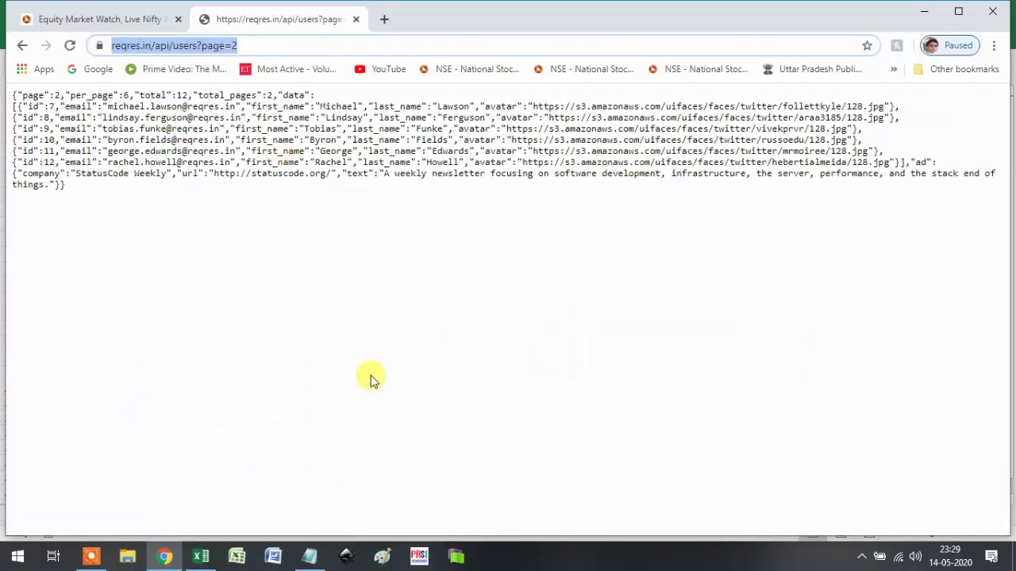
left_click(309, 556)
right_click(508, 268)
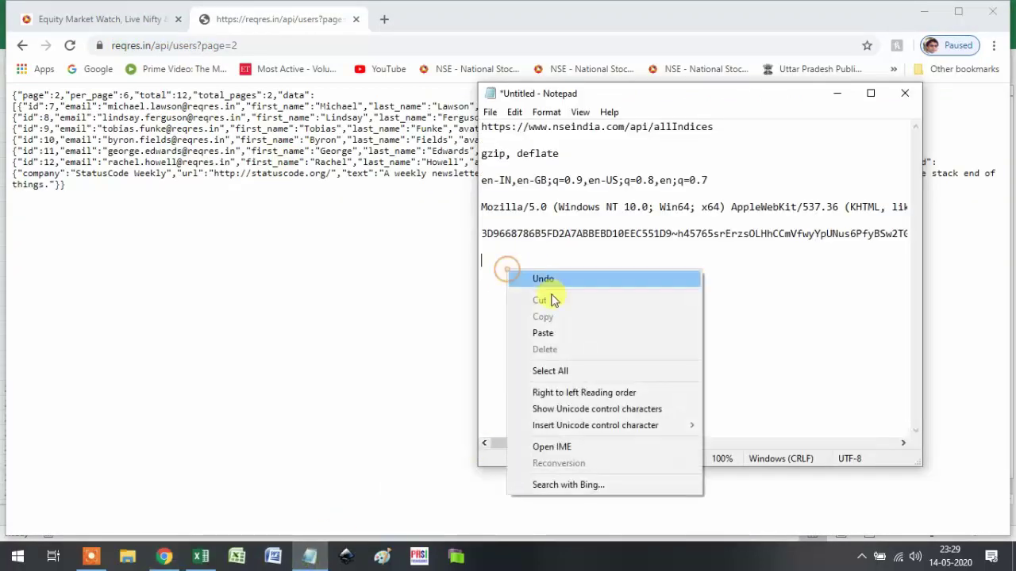
left_click(563, 330)
left_click(605, 260)
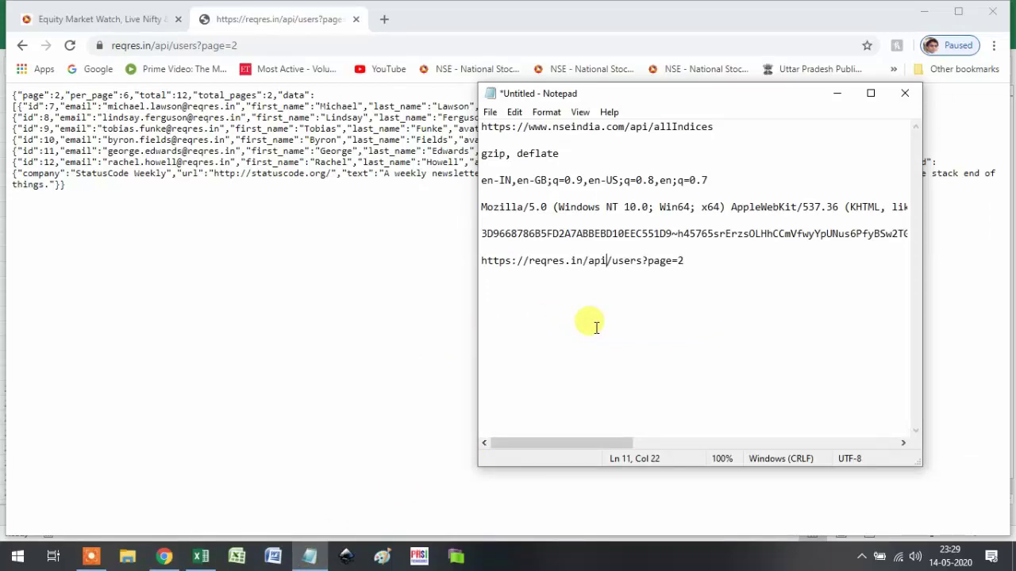
left_click(356, 19)
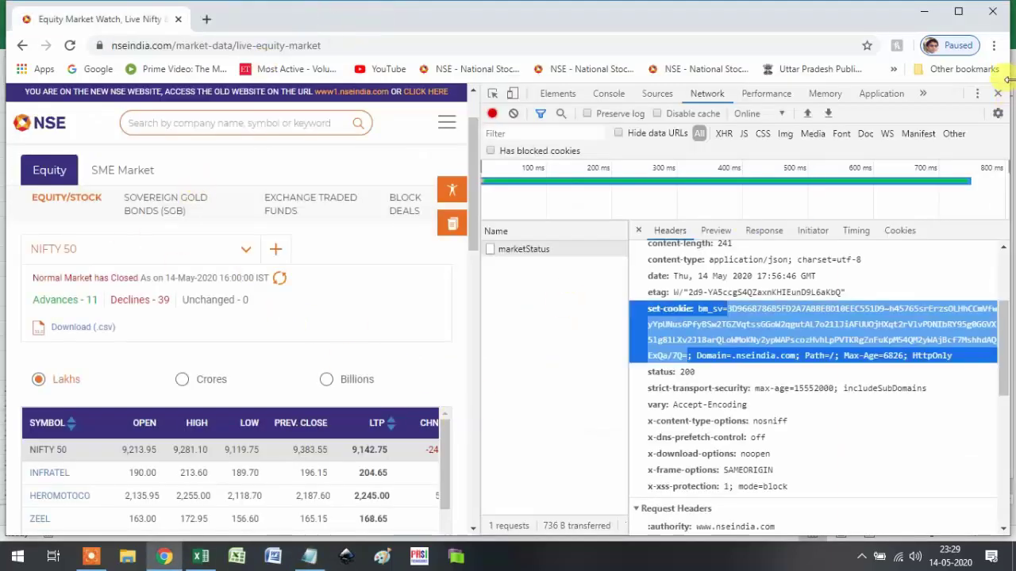
- Switch to Excel and start a new web query in Advanced mode
left_click(212, 563)
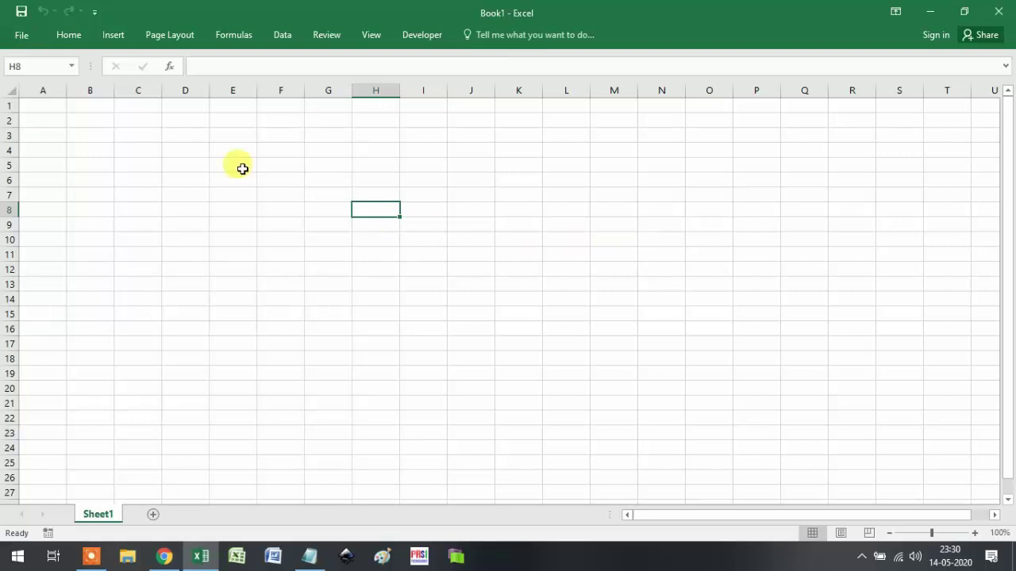
left_click(288, 36)
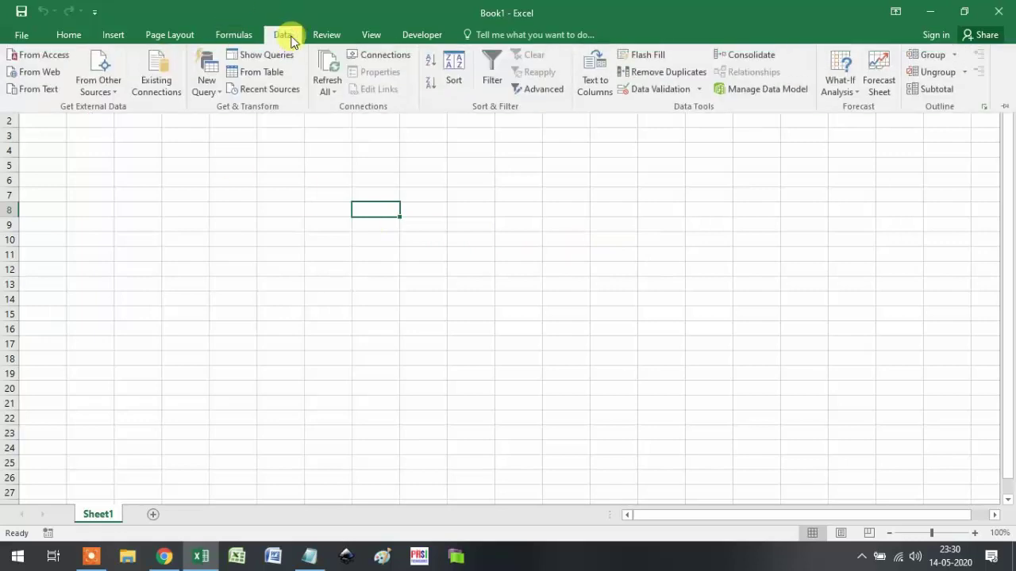
left_click(209, 93)
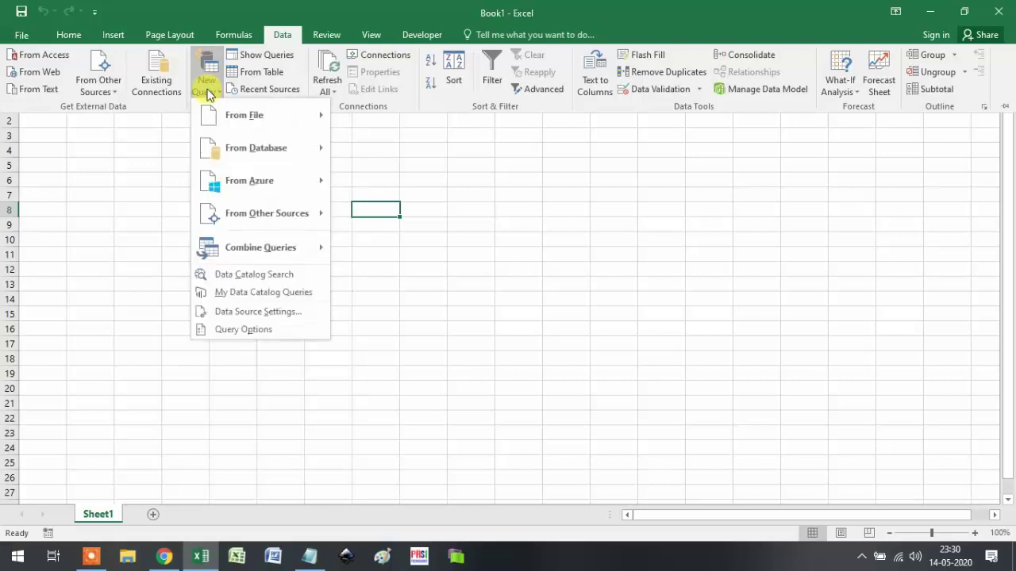
mouse_move(235, 213)
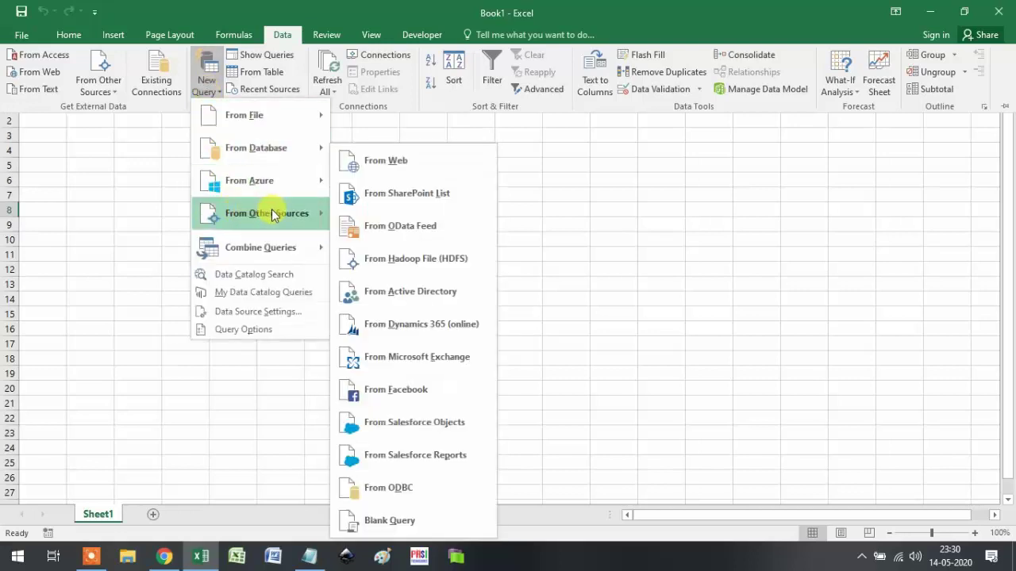
left_click(385, 162)
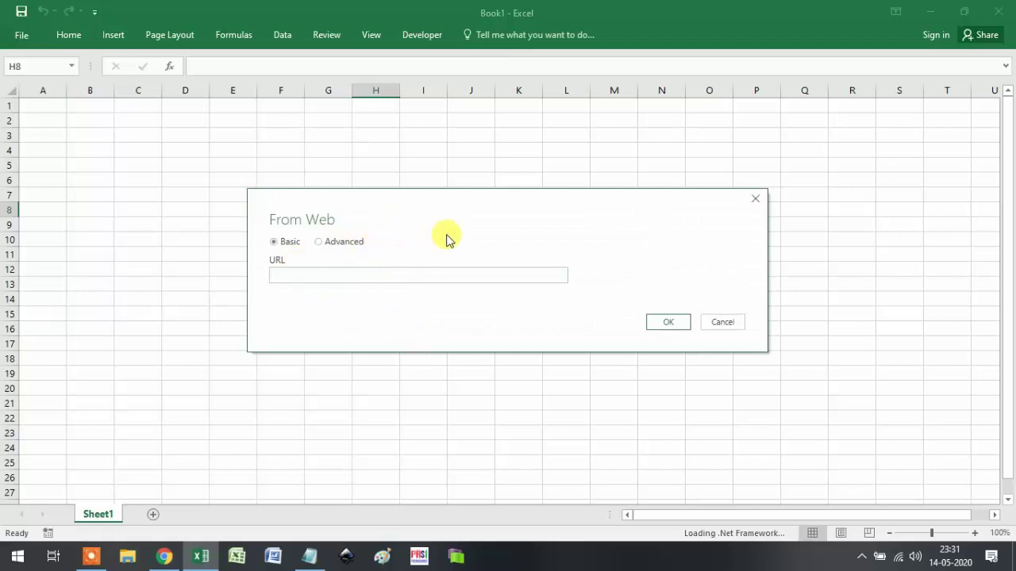
left_click(344, 243)
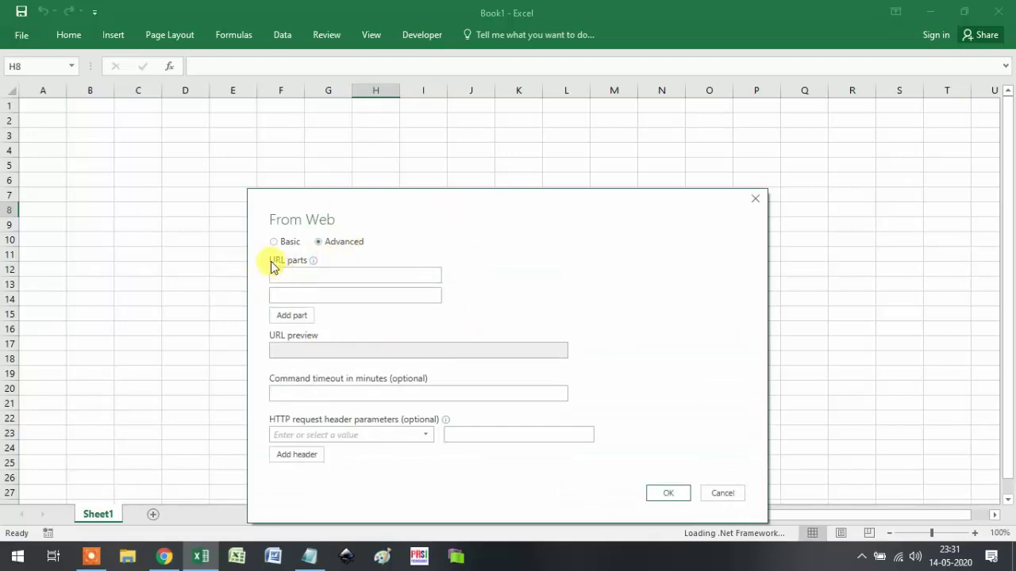
- Arrange the From Web dialog and the Notepad notes side by side
left_click(309, 555)
left_click_drag(404, 223, 207, 111)
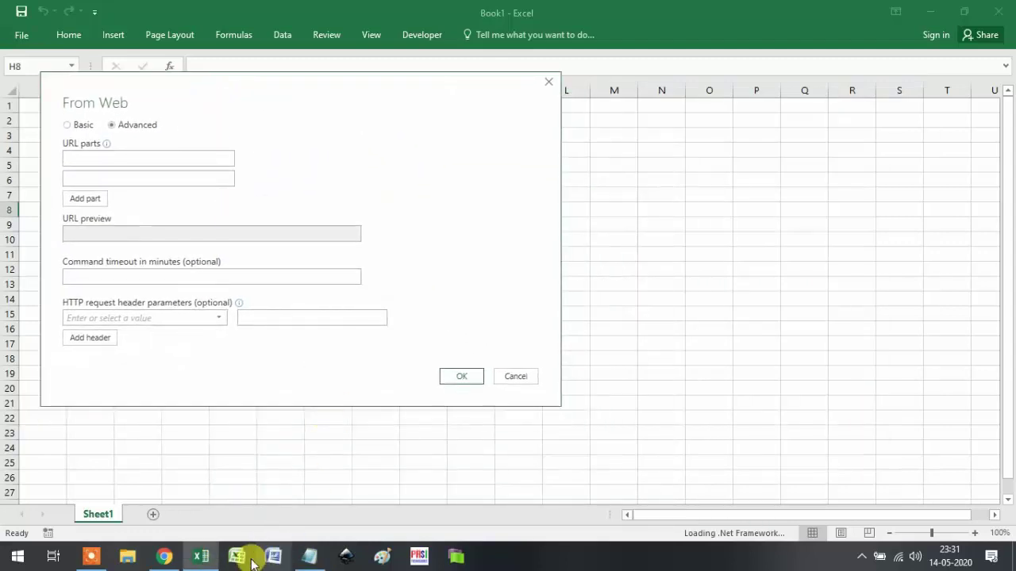
left_click(310, 555)
left_click_drag(599, 93, 698, 78)
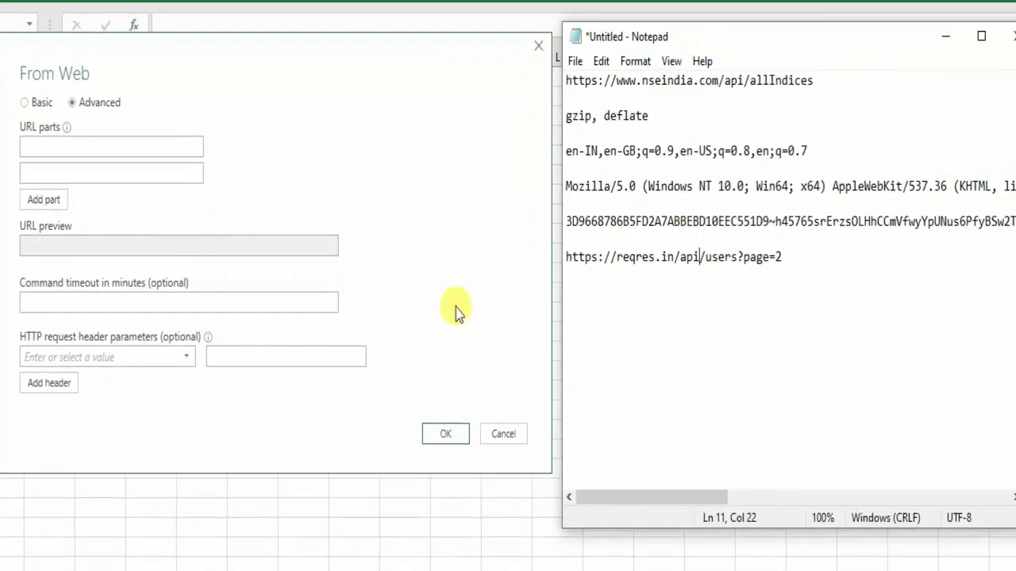
left_click_drag(782, 256, 565, 256)
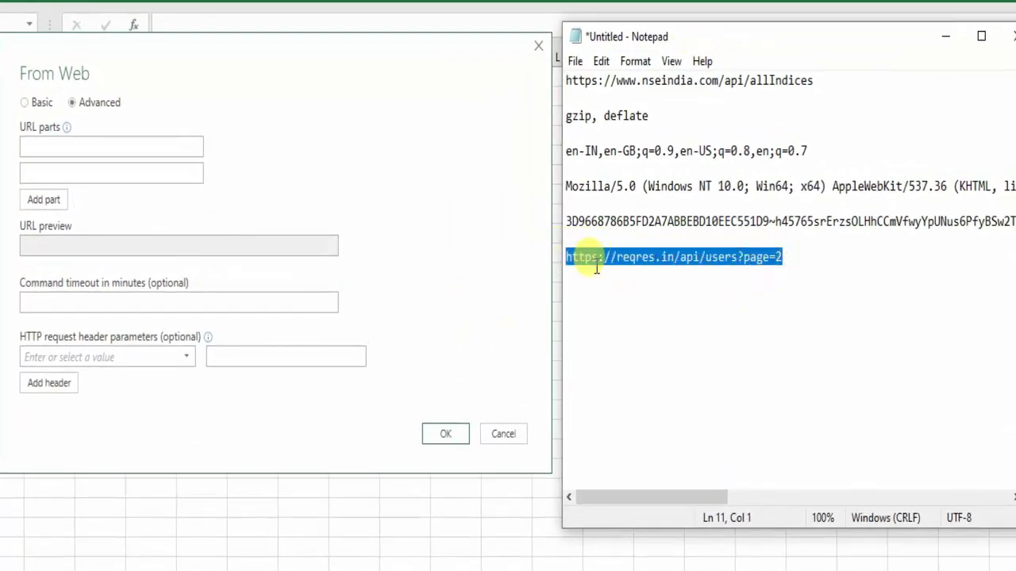
right_click(597, 262)
left_click(623, 322)
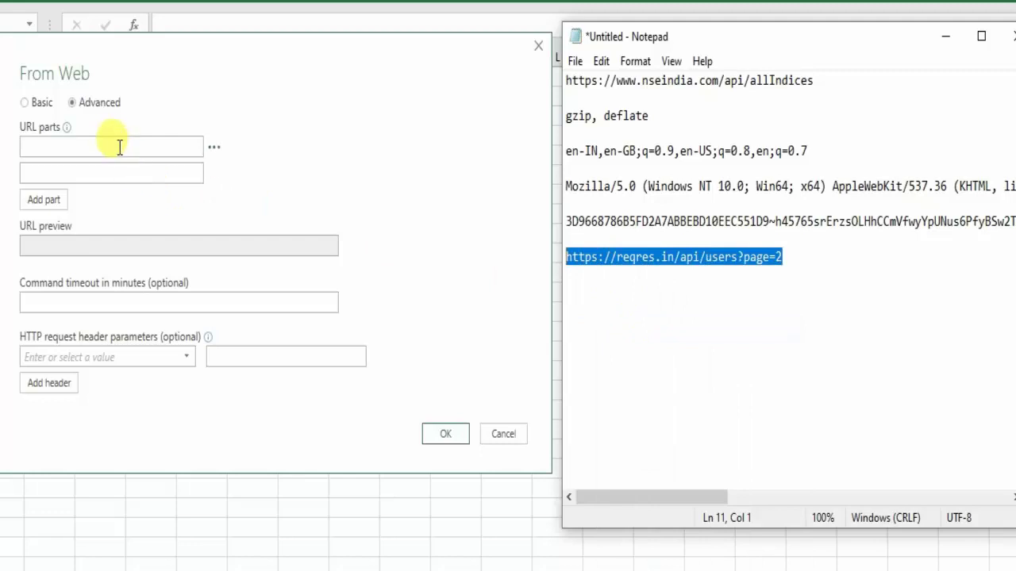
left_click(113, 143)
right_click(120, 146)
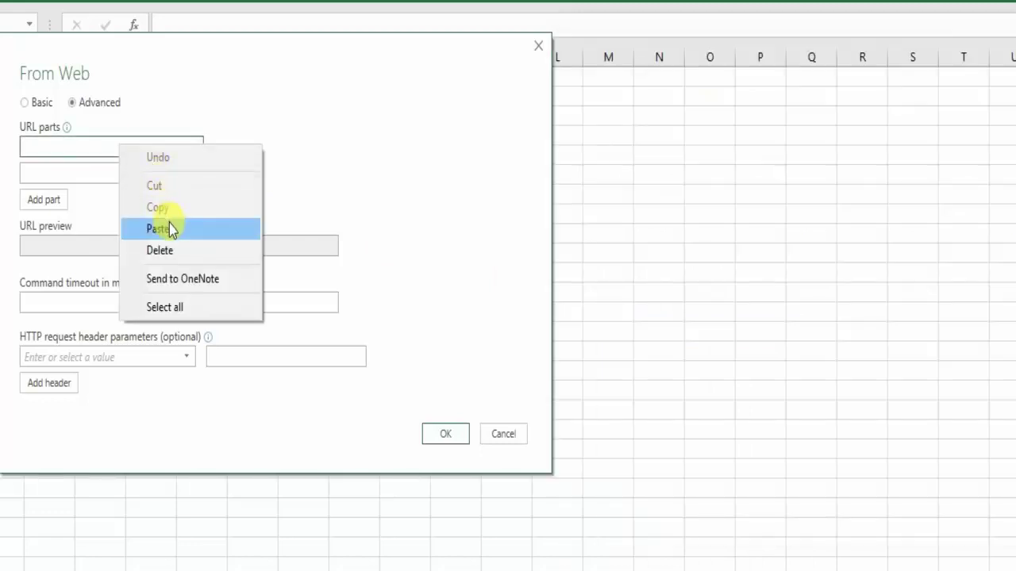
left_click(165, 229)
- Set the first HTTP request header to AcceptEncoding with the value "gzip, deflate" copied from the notes
left_click(186, 359)
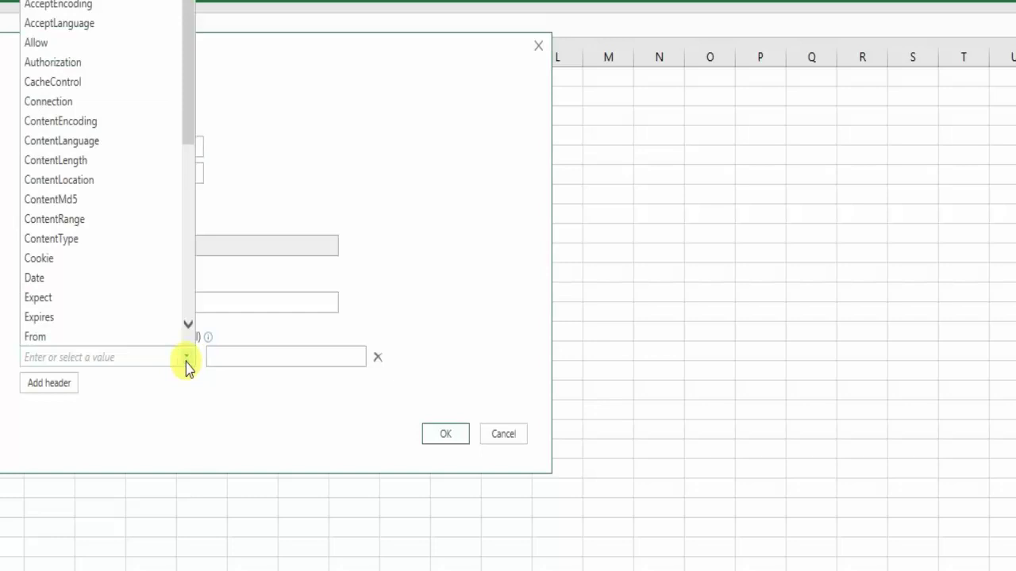
left_click(83, 6)
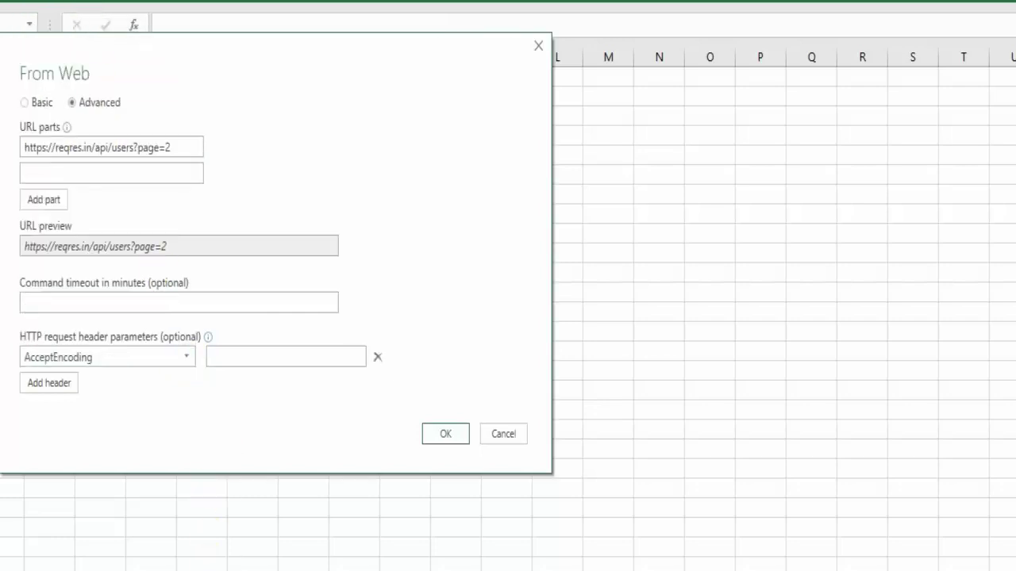
key("alt+Tab")
left_click(643, 117)
left_click_drag(641, 117, 565, 116)
right_click(584, 117)
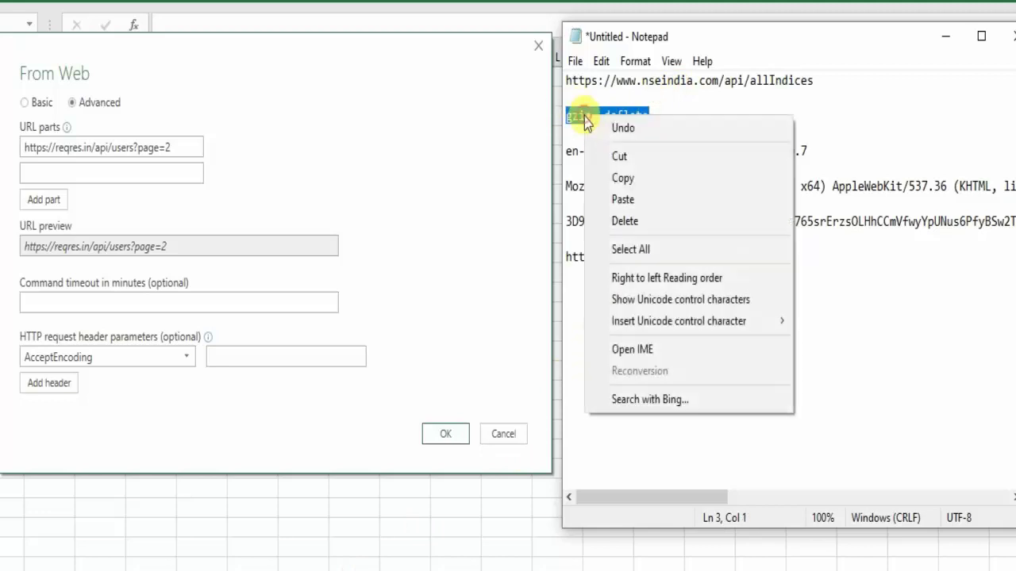
left_click(612, 180)
left_click(297, 355)
right_click(301, 363)
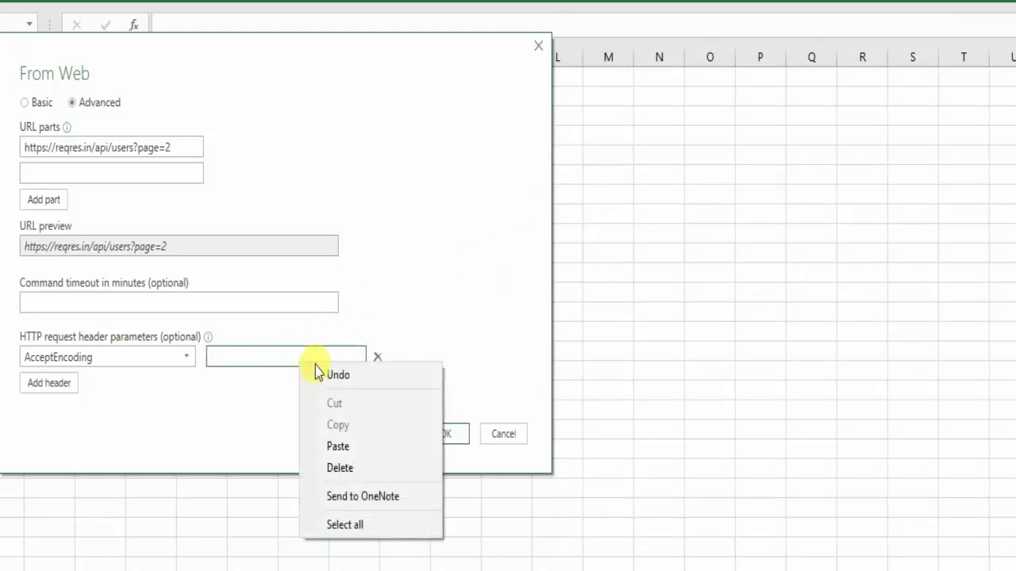
left_click(338, 446)
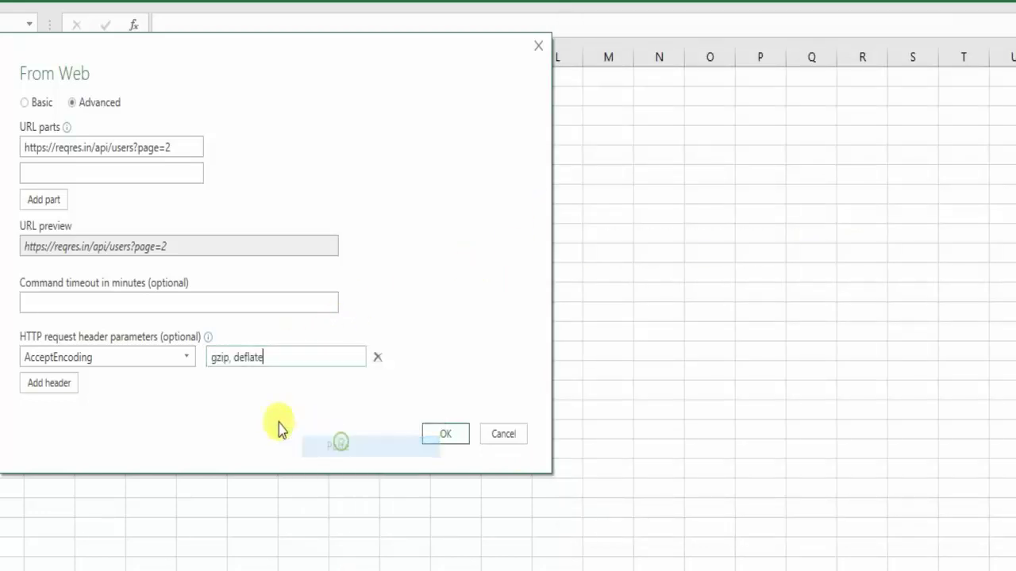
- Add an AcceptLanguage request header with the value "en-IN,en-GB;q=0.9,en-US;q=0.8,en;q=0.7" copied from the notes
left_click(65, 387)
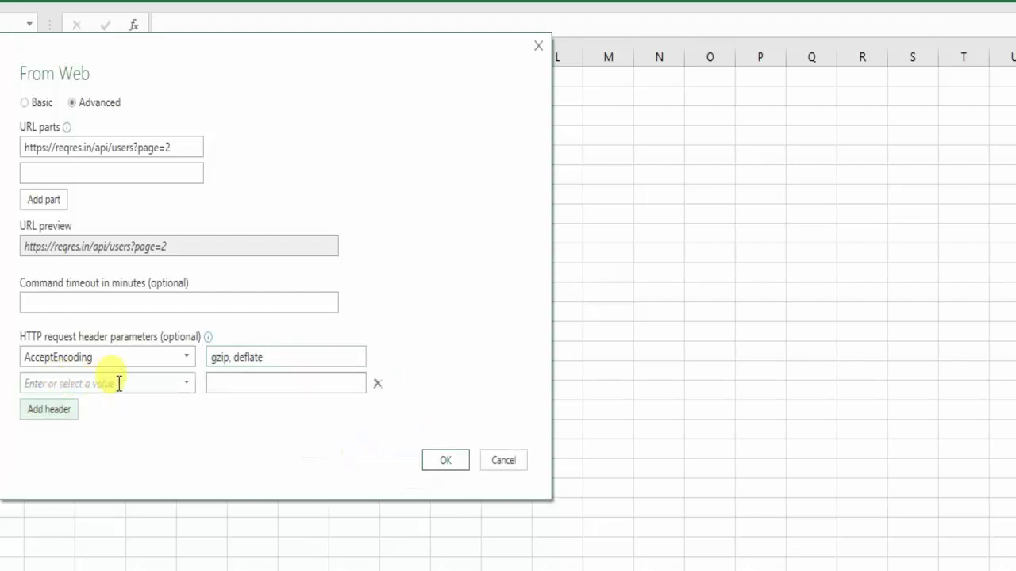
left_click(187, 385)
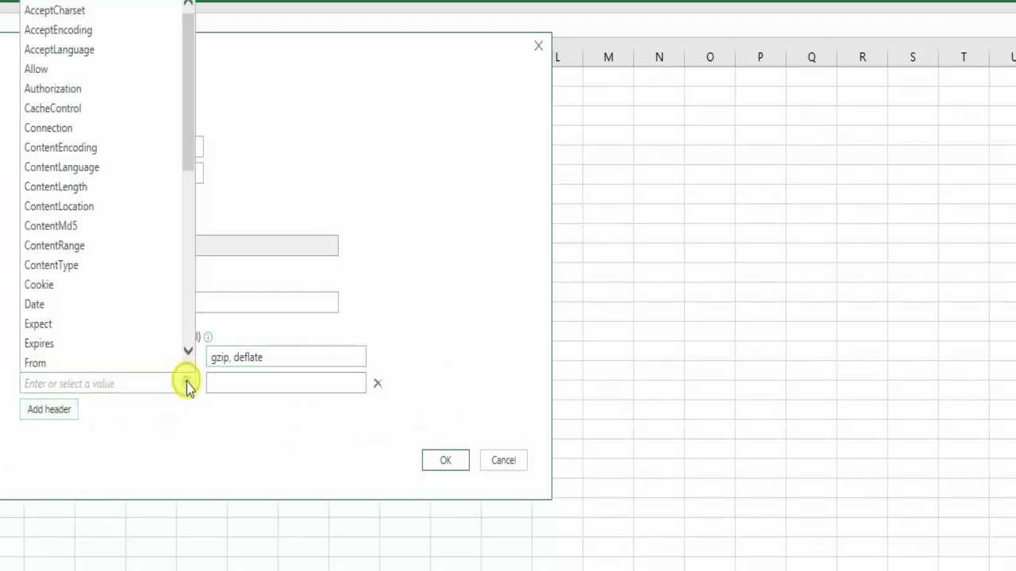
left_click(96, 50)
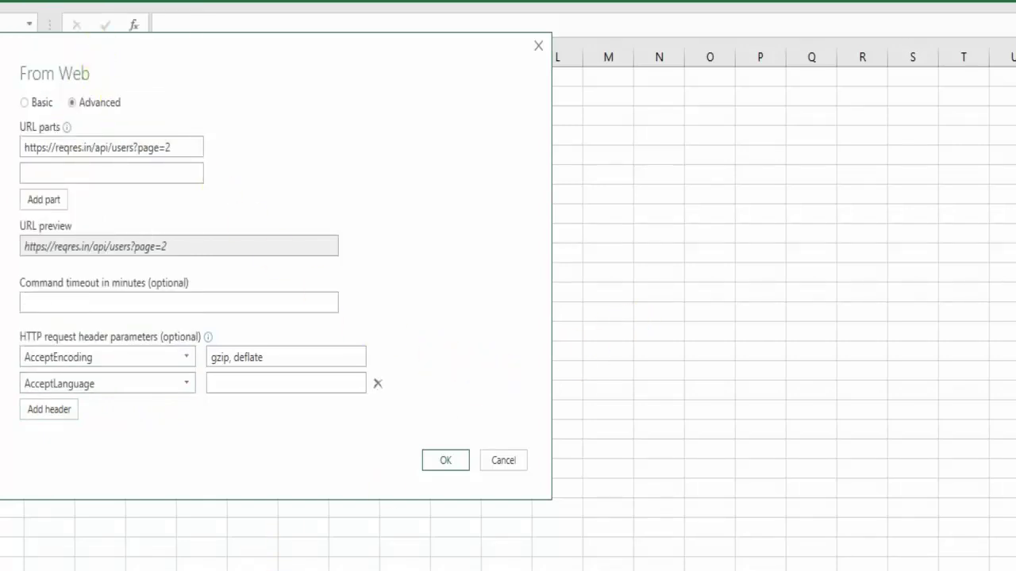
key("alt+Tab")
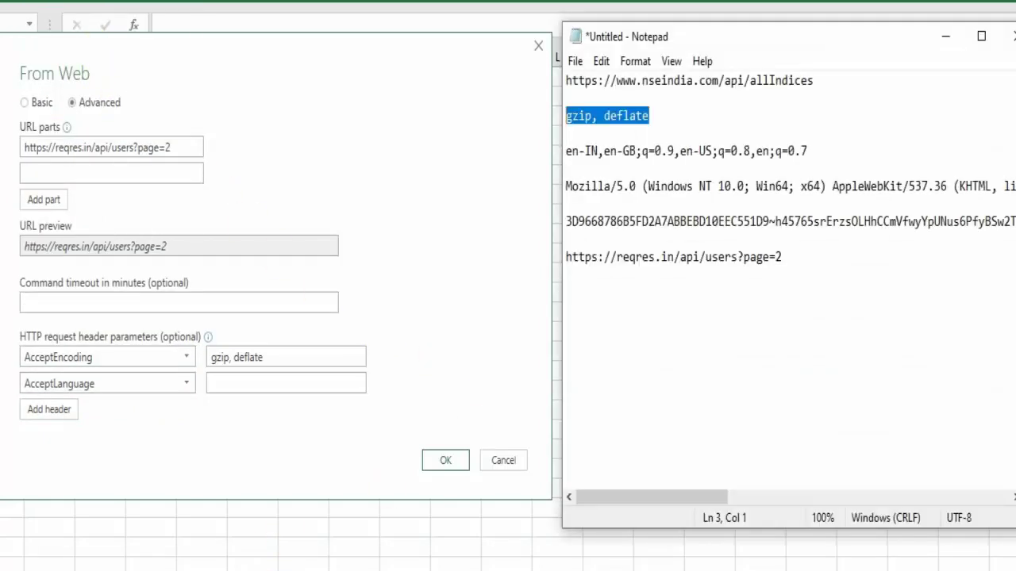
left_click(814, 147)
left_click_drag(813, 147, 566, 152)
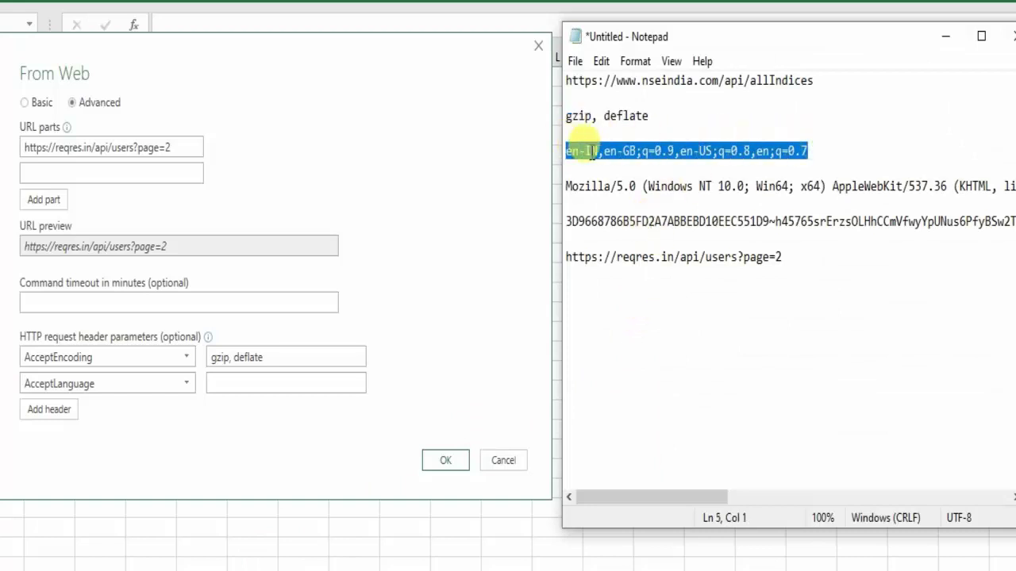
right_click(592, 151)
left_click(638, 215)
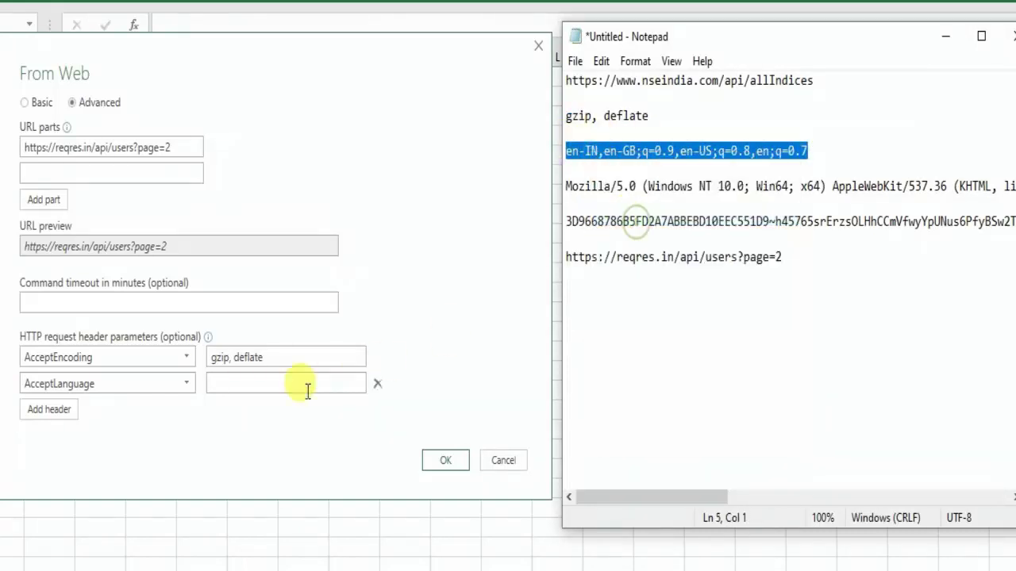
left_click(281, 385)
right_click(282, 385)
left_click(309, 469)
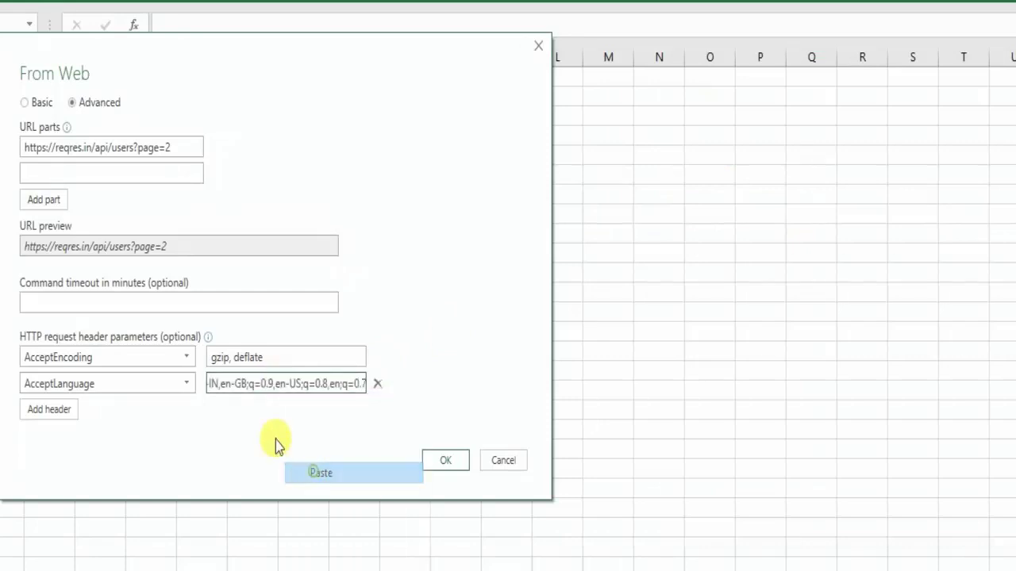
- Add a UserAgent request header with the Mozilla/5.0 browser string copied from the notes as its value
left_click(48, 410)
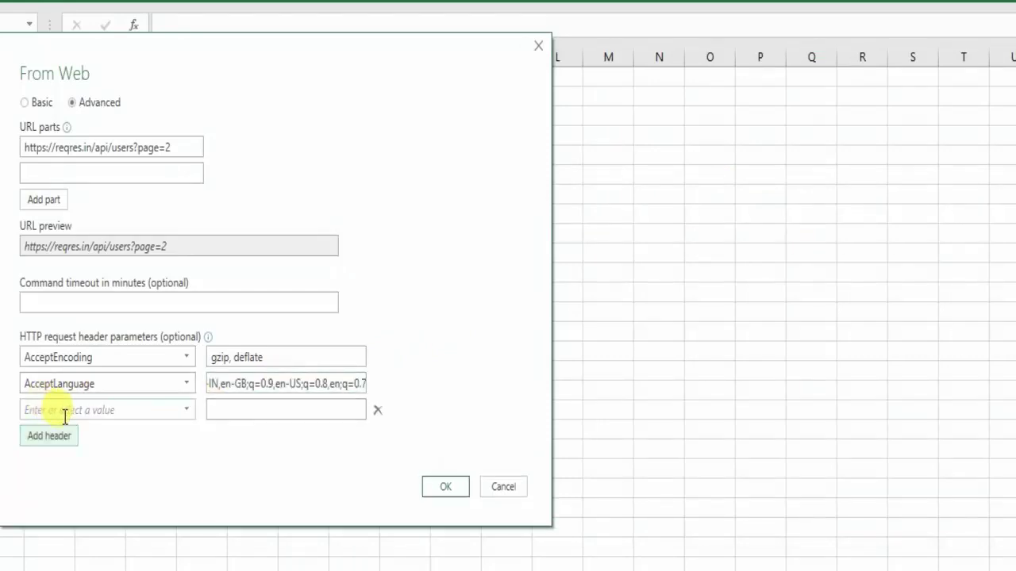
left_click(187, 410)
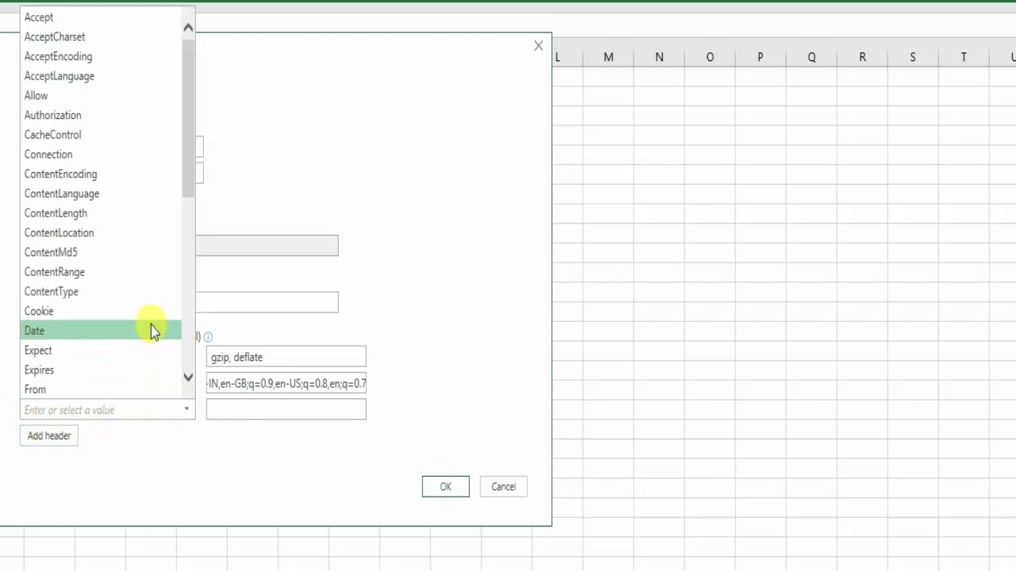
scroll(152, 321, "down", 3)
scroll(152, 319, "down", 4)
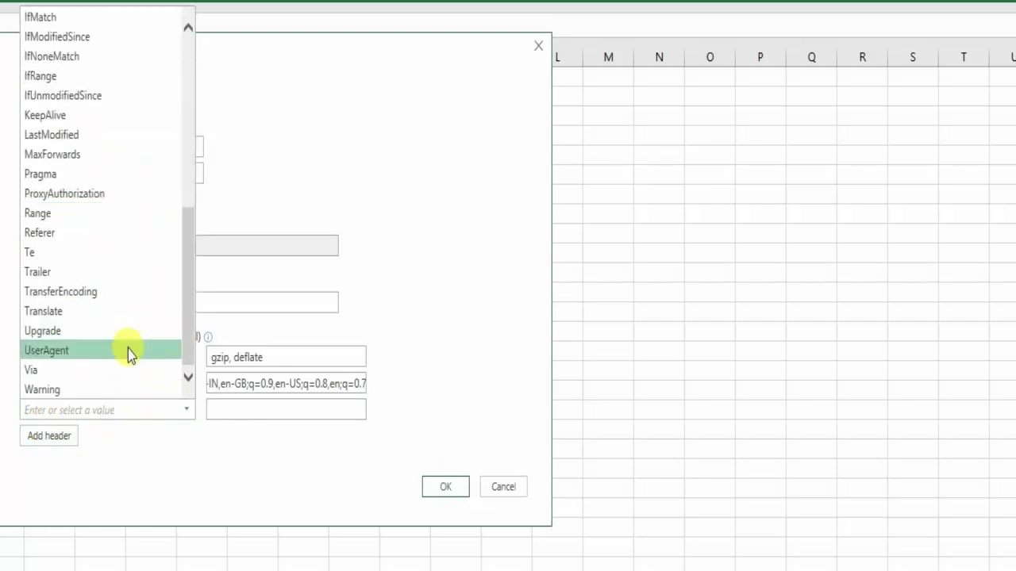
left_click(129, 351)
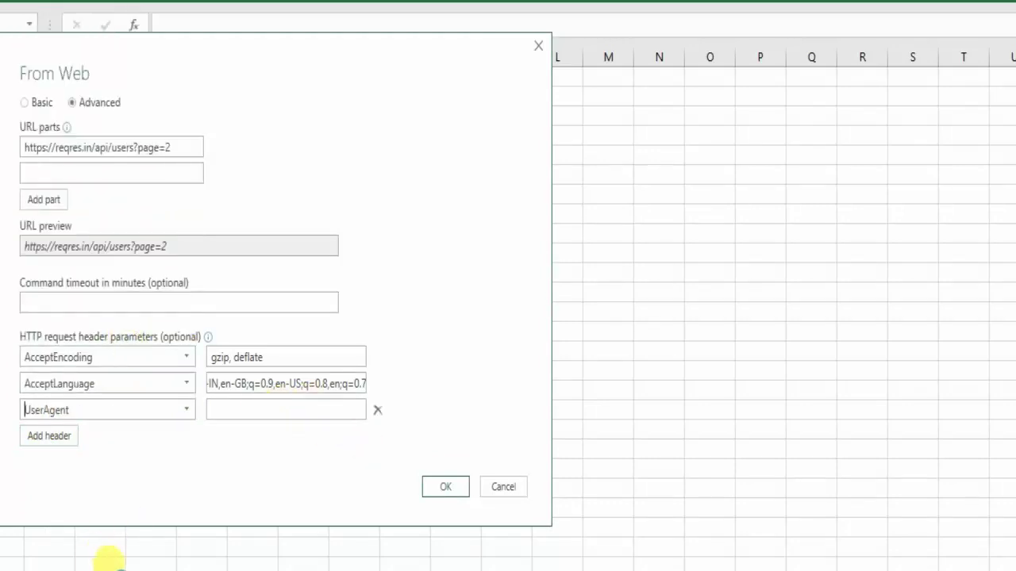
key("alt+Tab")
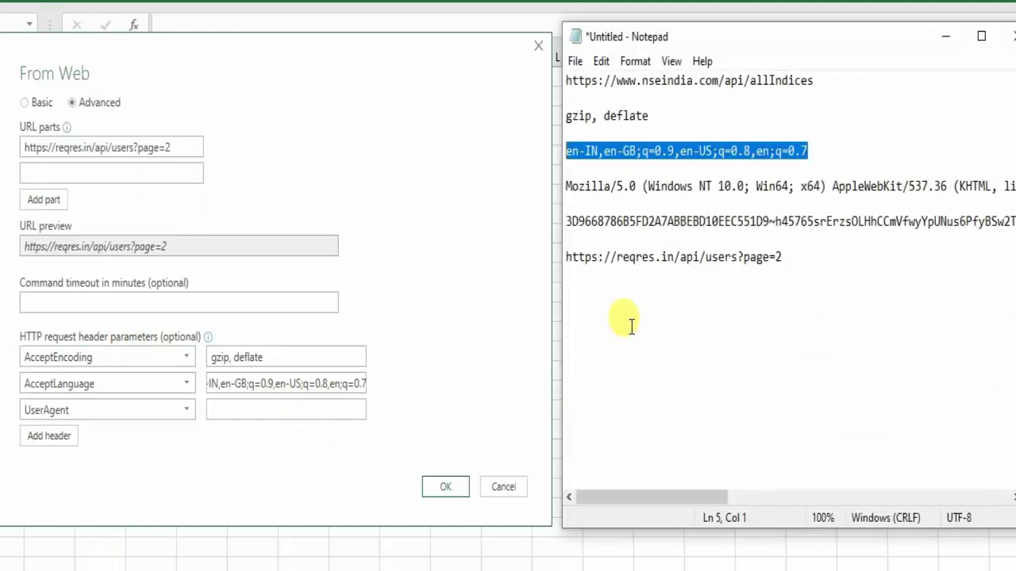
left_click(567, 188)
key("shift+Down")
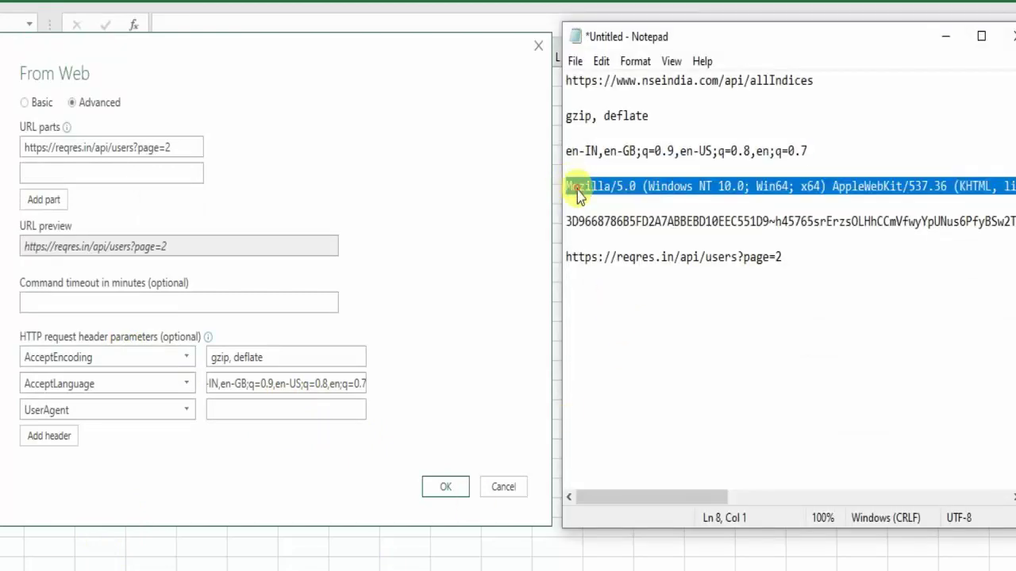
right_click(579, 190)
left_click(613, 250)
left_click(225, 410)
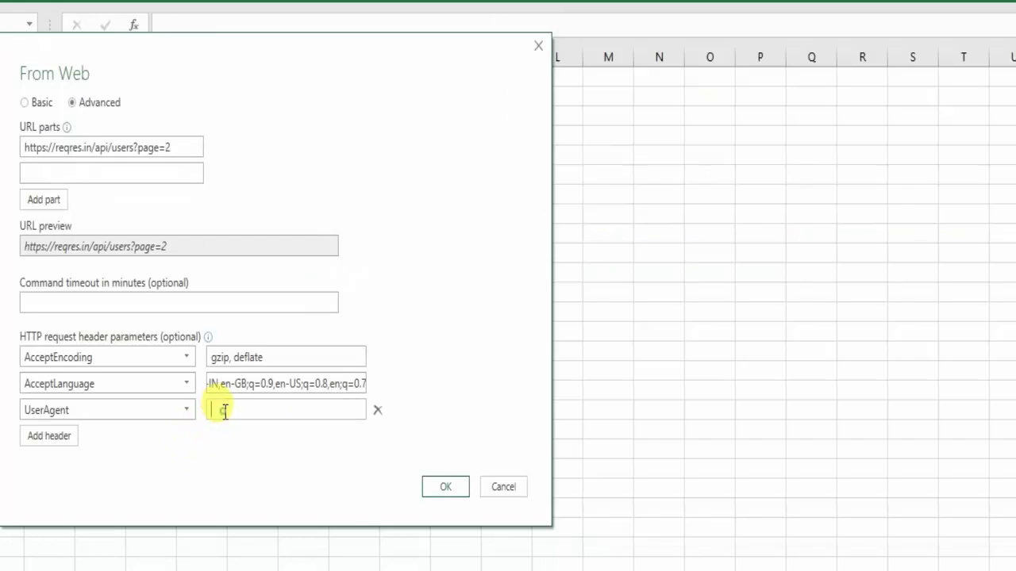
right_click(224, 411)
left_click(263, 498)
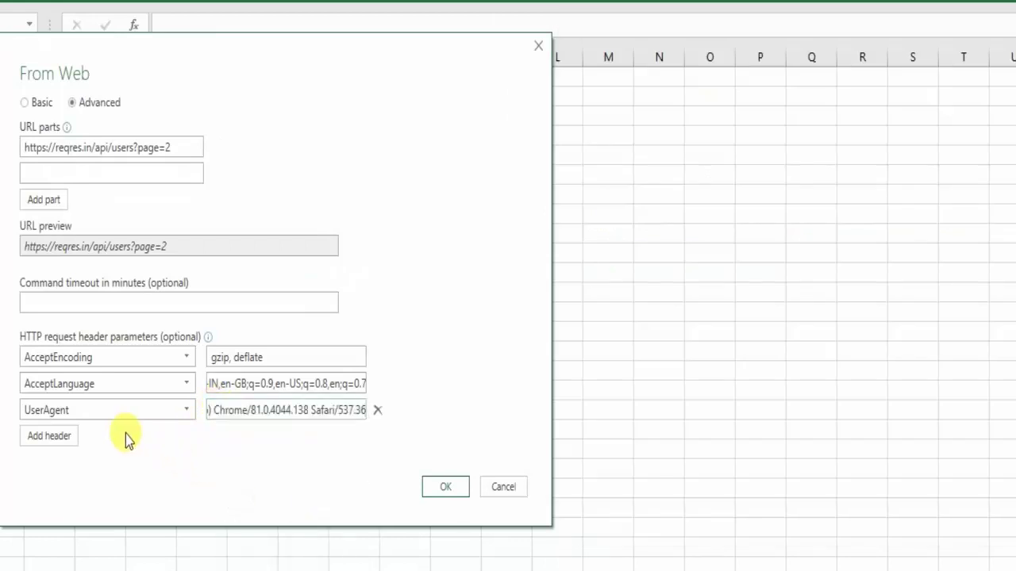
- Add a Cookie request header with the cookie token copied from the notes, and submit the web query
left_click(47, 438)
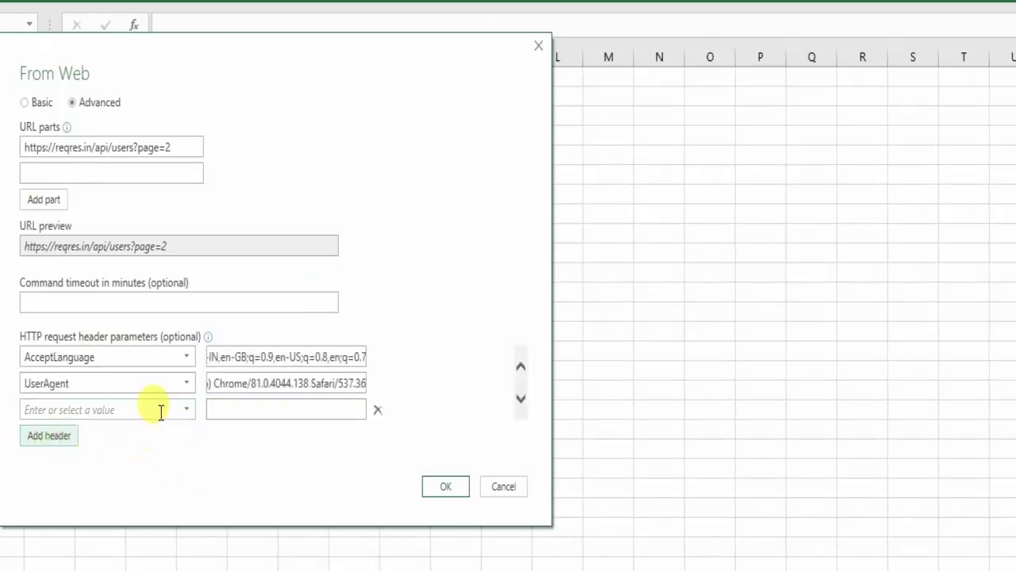
left_click(187, 410)
left_click(113, 313)
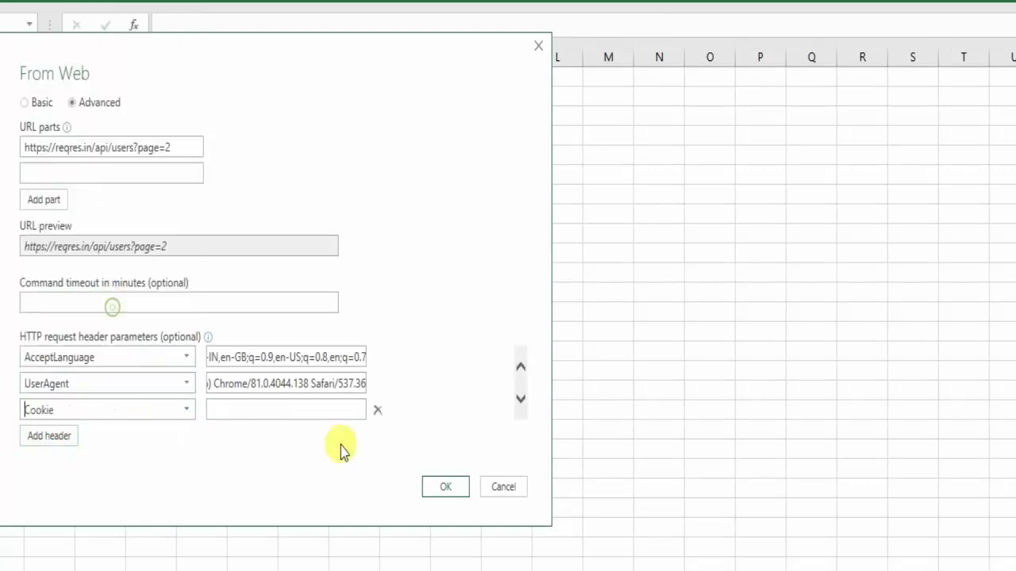
left_click(280, 406)
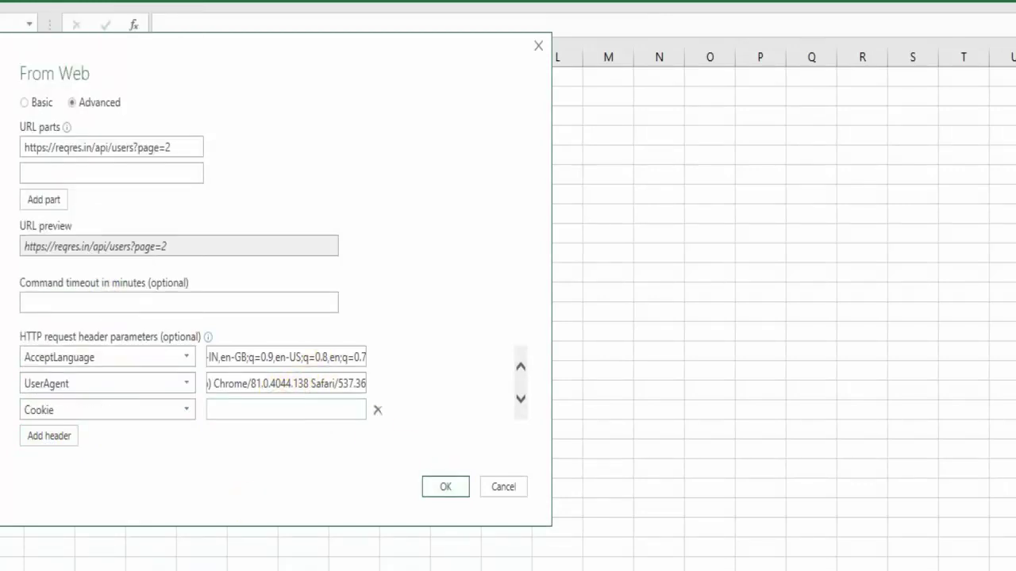
key("alt+Tab")
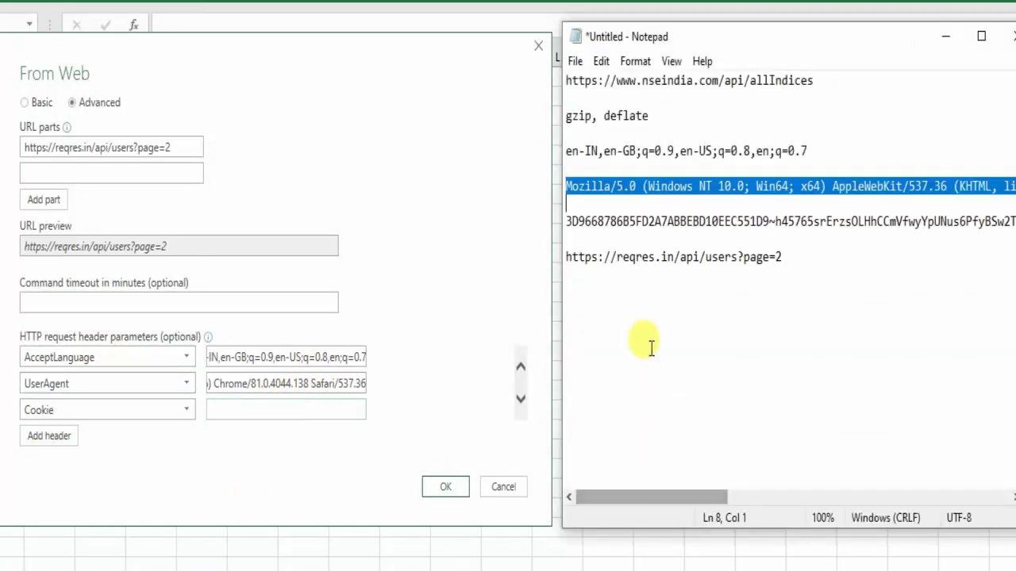
left_click(567, 222)
key("shift+Down")
right_click(582, 223)
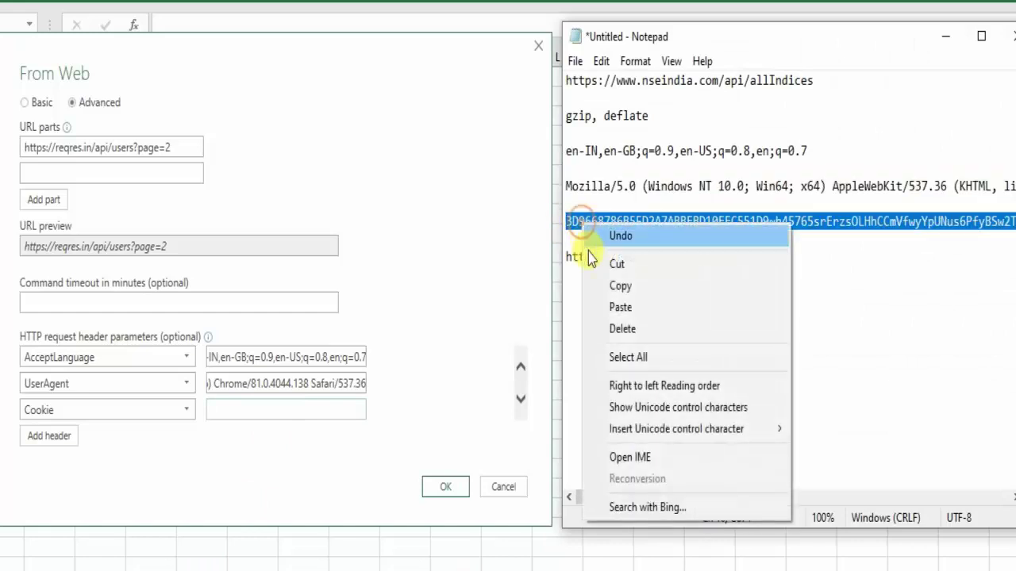
left_click(601, 286)
left_click(328, 410)
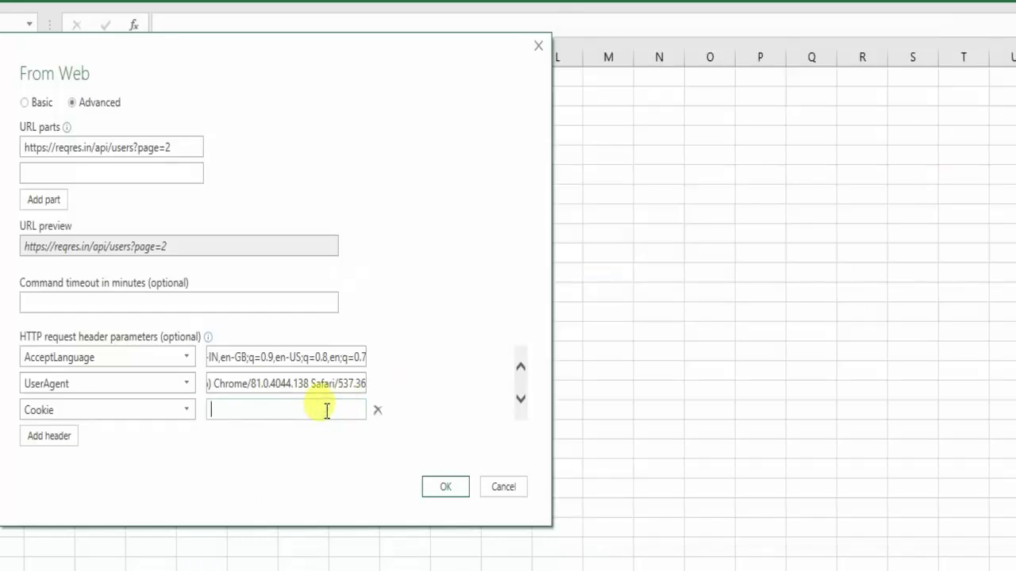
right_click(327, 412)
left_click(365, 497)
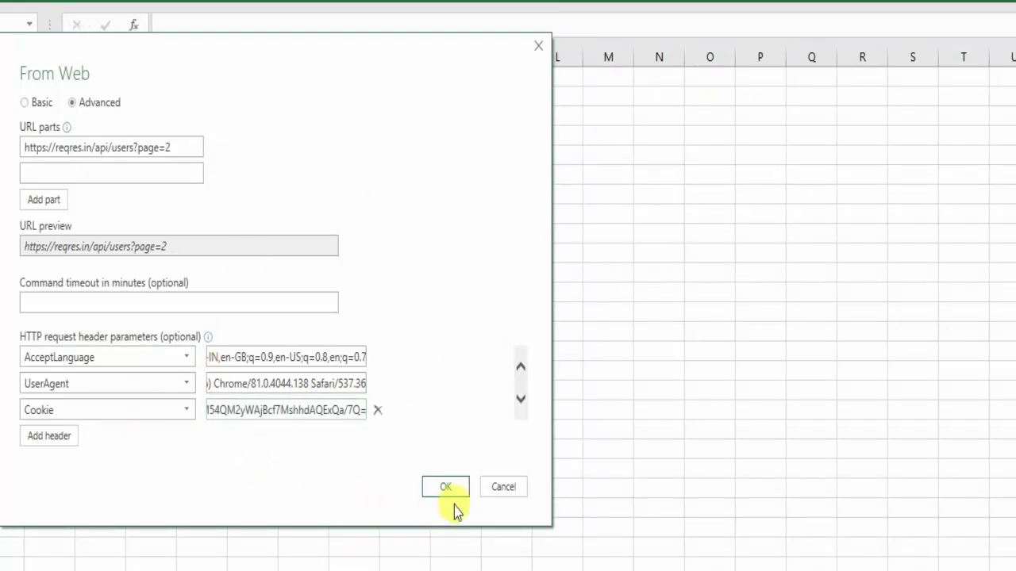
left_click(452, 486)
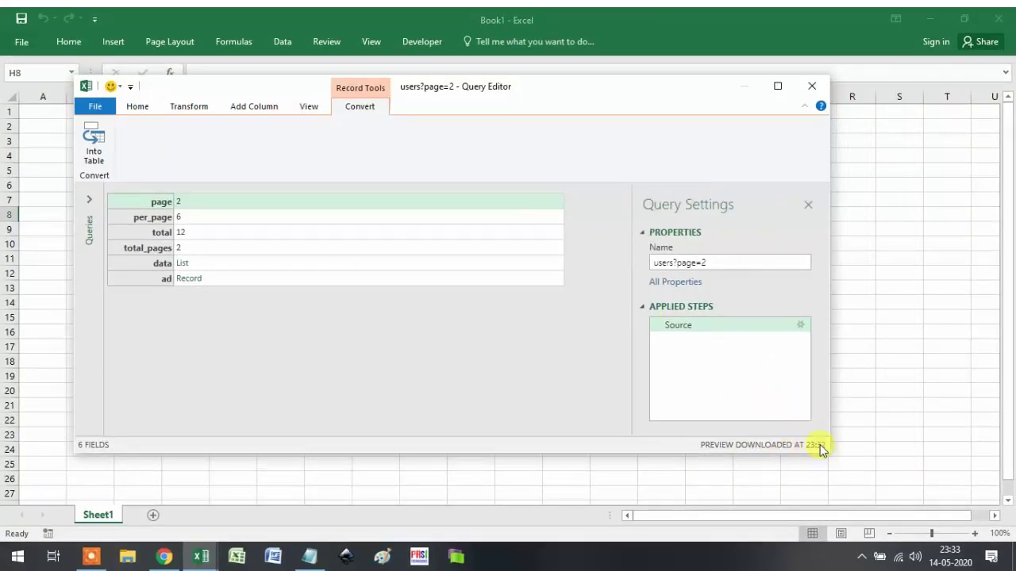
- Widen the Query Editor window and rename the query to ALLINDICES
left_click_drag(825, 454, 929, 454)
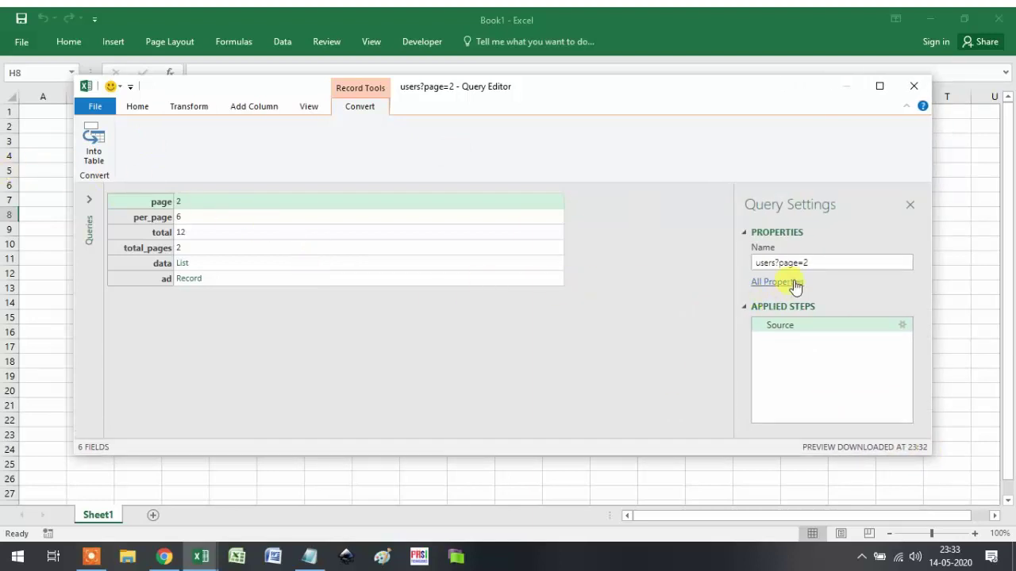
left_click(829, 261)
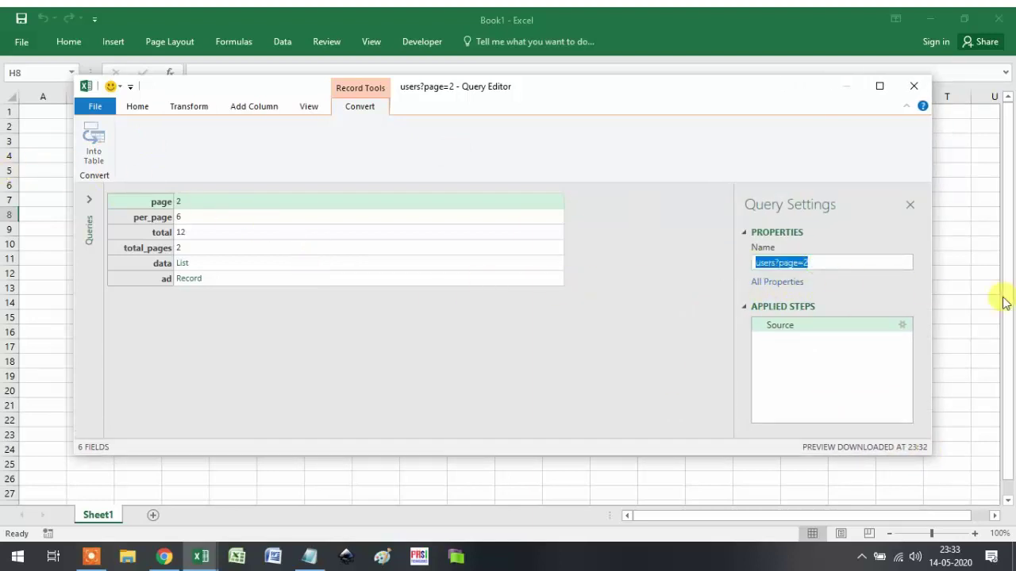
type("a")
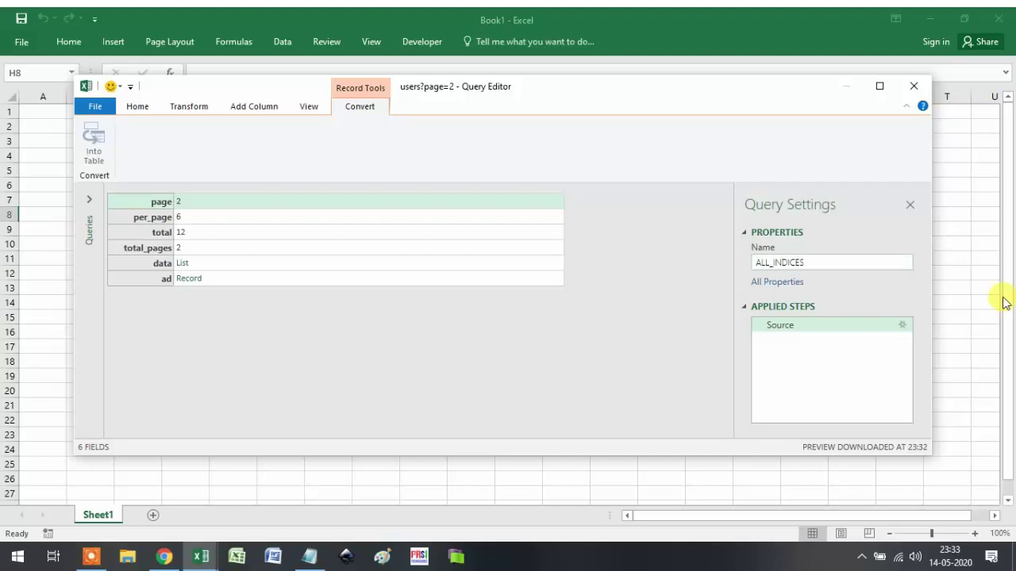
key("BackSpace")
left_click(834, 263)
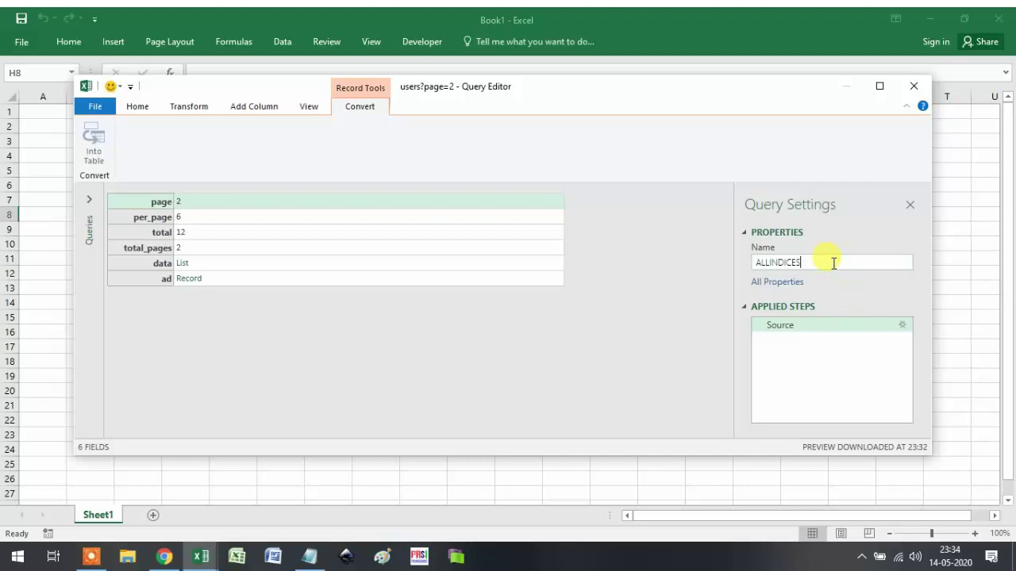
key("Return")
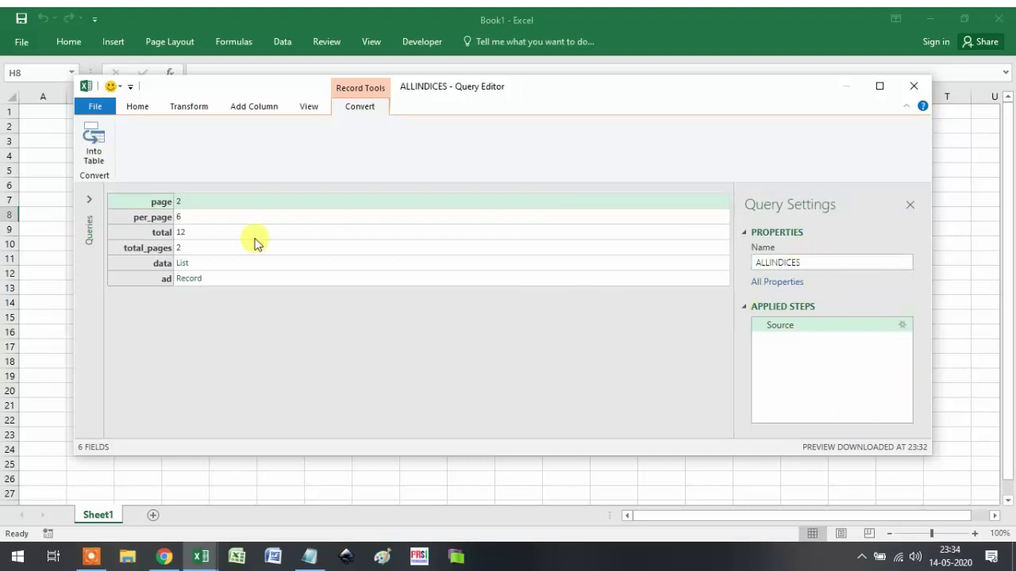
- Expand the list of queries and open the ALLINDICES query's code in the Advanced Editor
left_click(86, 200)
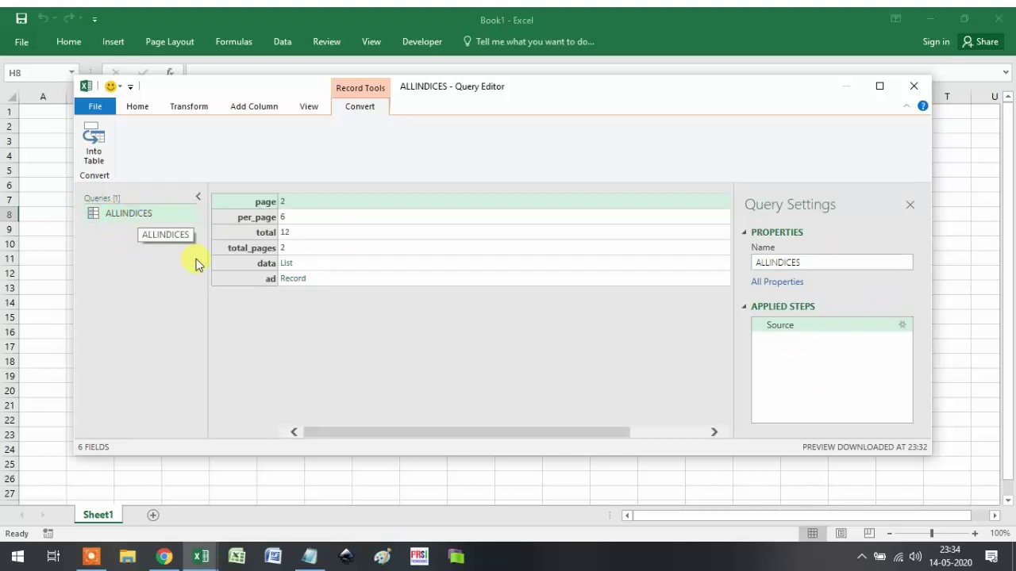
left_click(139, 108)
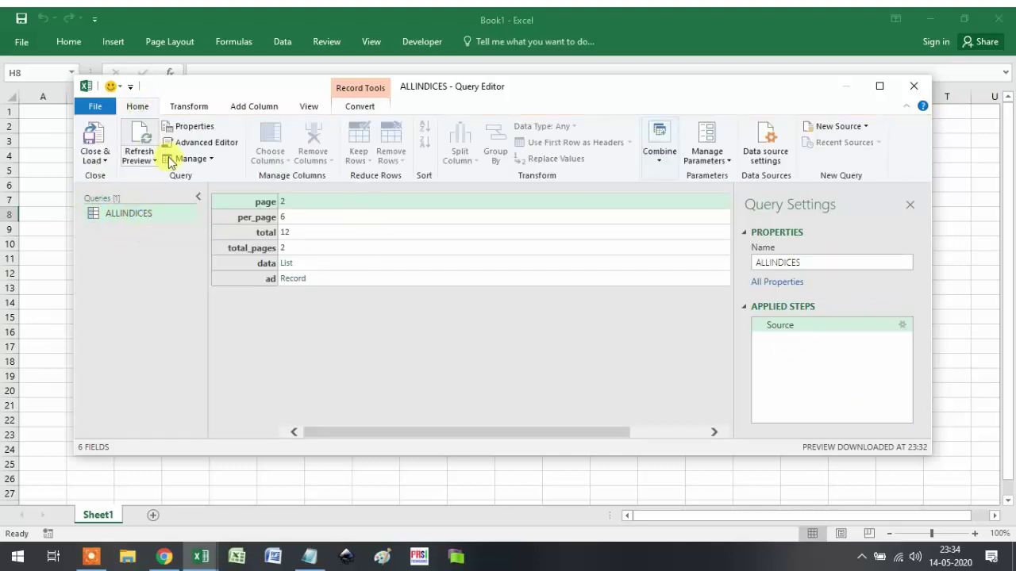
left_click(205, 142)
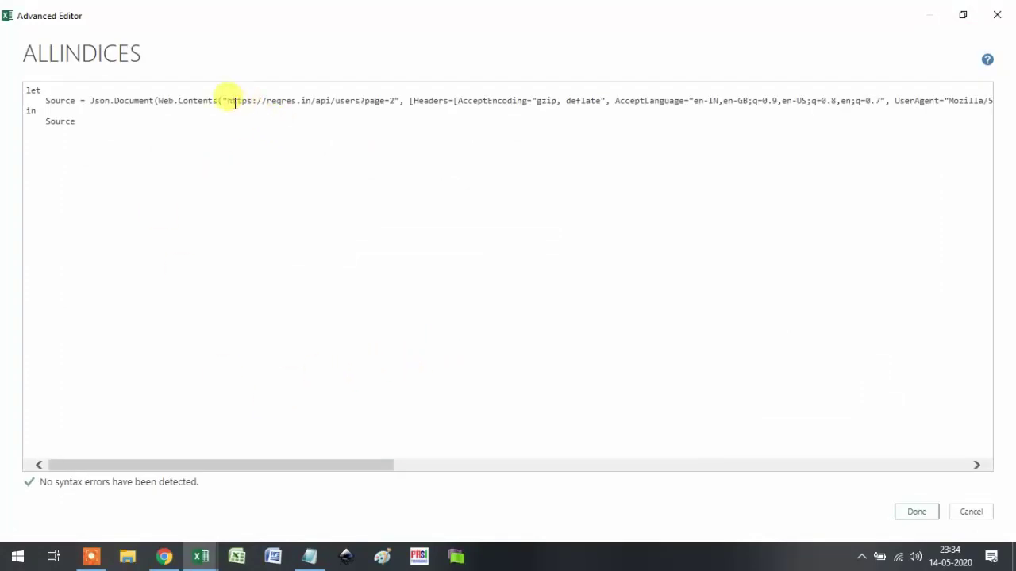
left_click_drag(226, 101, 393, 104)
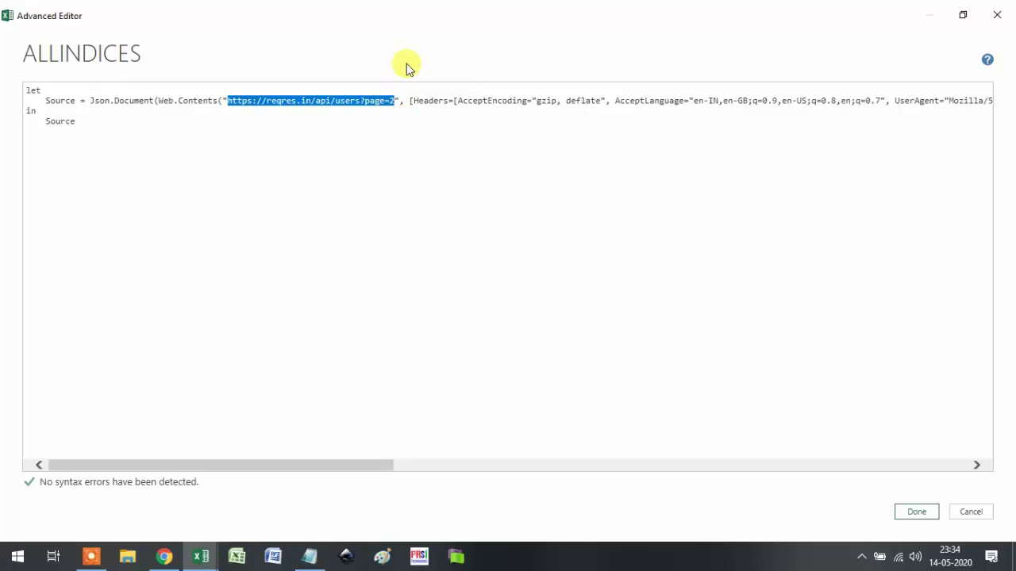
left_click(311, 558)
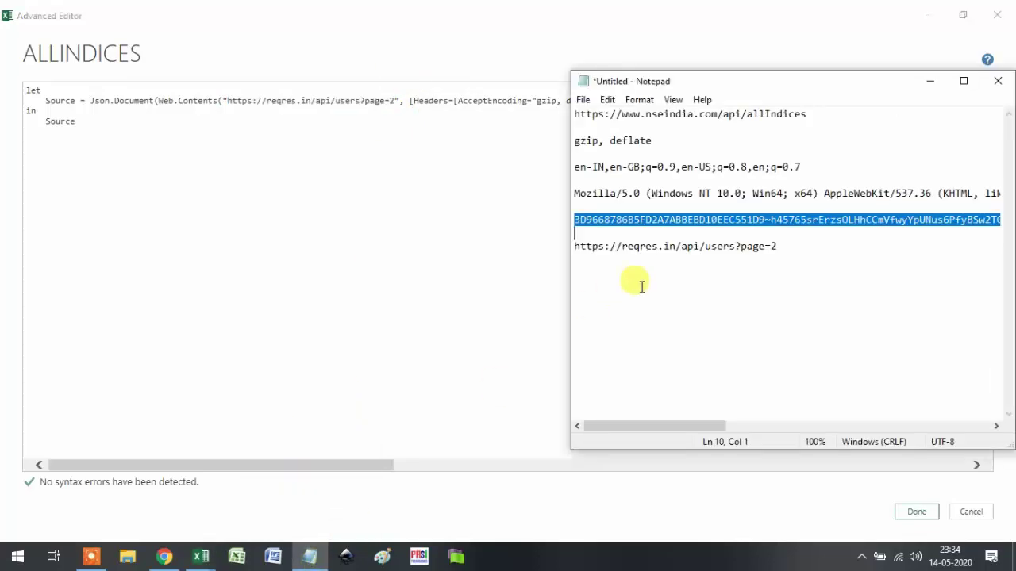
left_click_drag(809, 114, 575, 114)
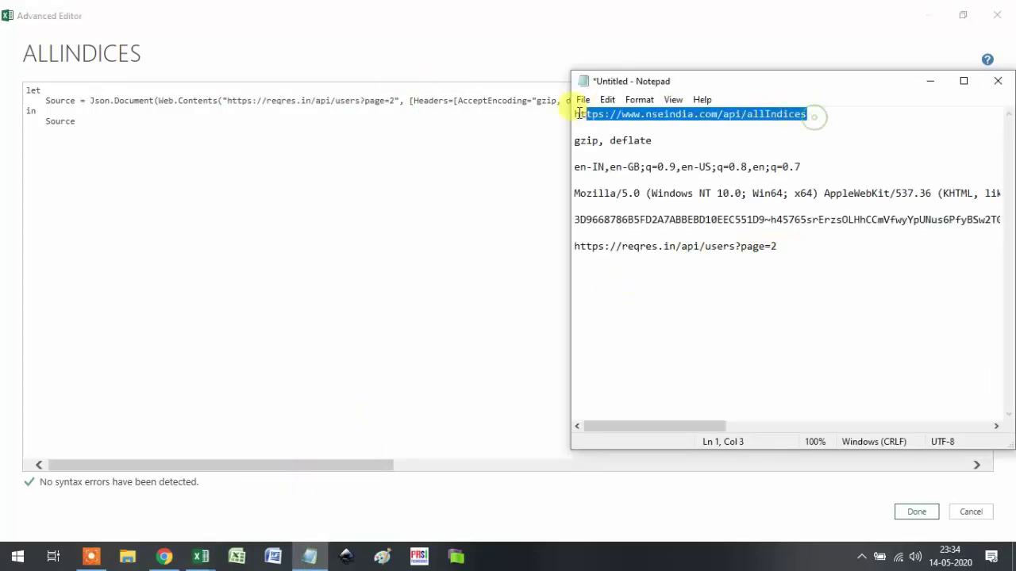
right_click(603, 118)
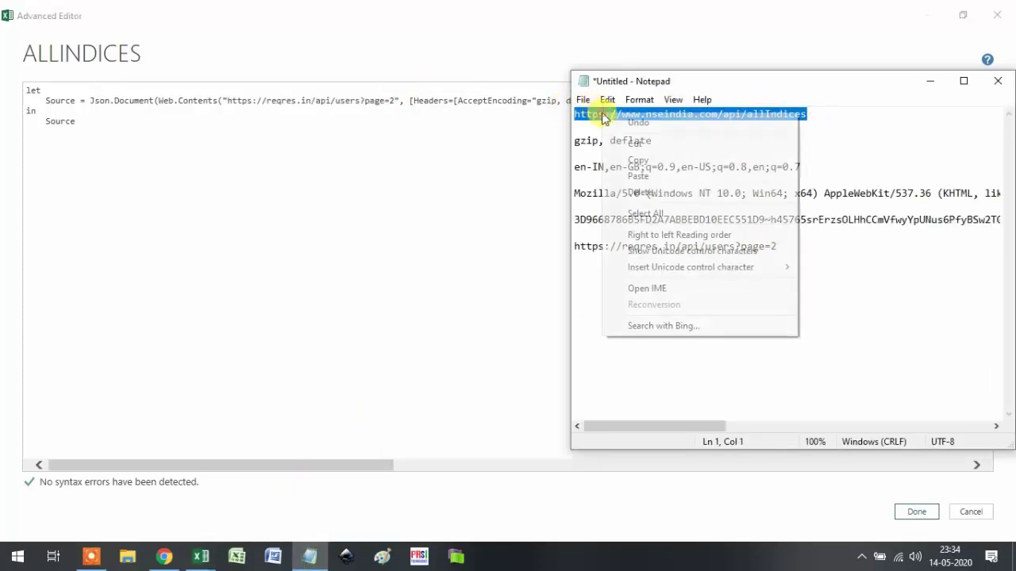
left_click(615, 161)
left_click(405, 104)
left_click_drag(395, 101, 238, 101)
right_click(238, 99)
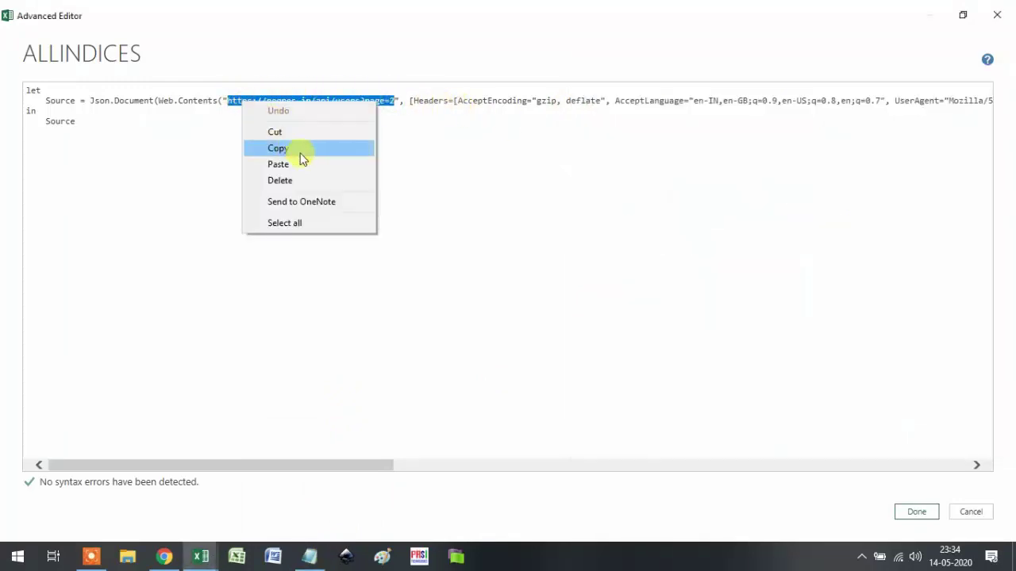
left_click(297, 161)
left_click(321, 171)
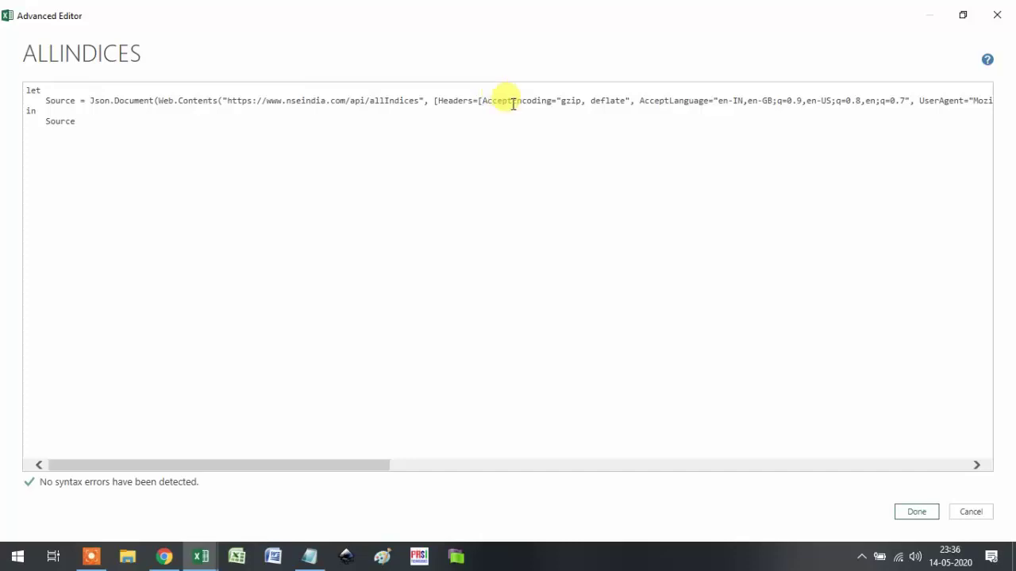
- Rewrite the AcceptEncoding header name in the query code as the quoted identifier #"Accept-Encoding"
left_click(483, 101)
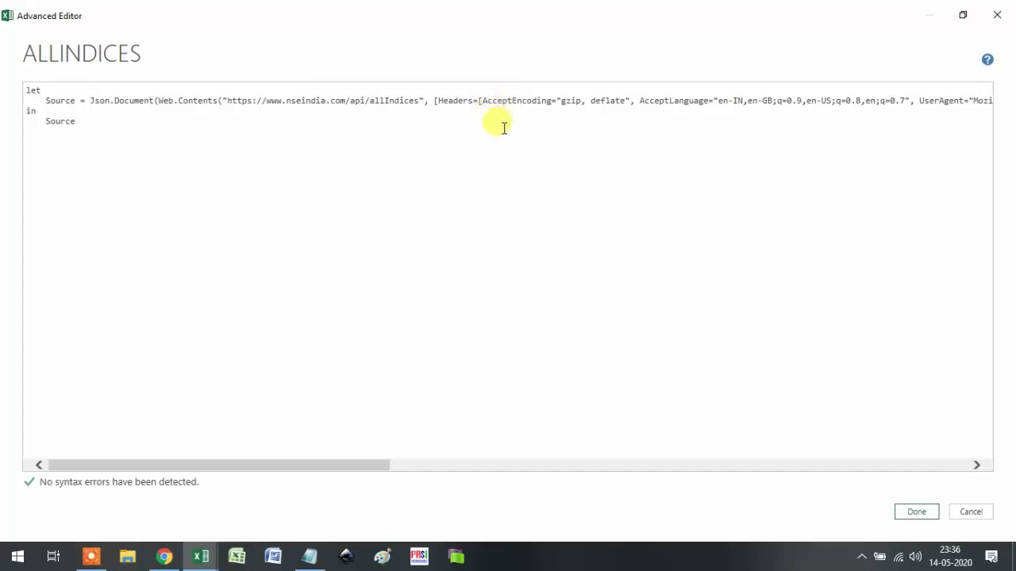
type("#")
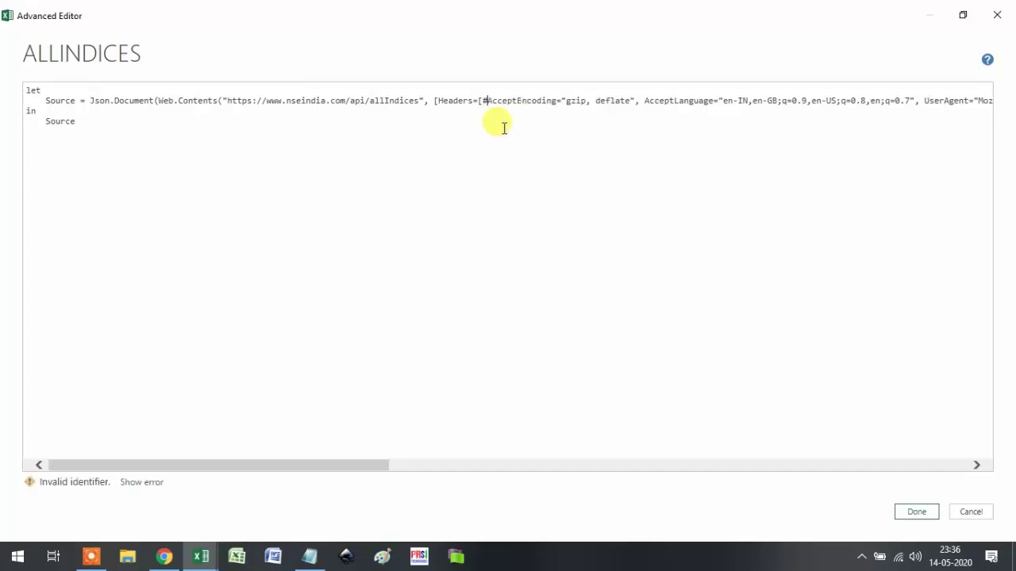
type("\"")
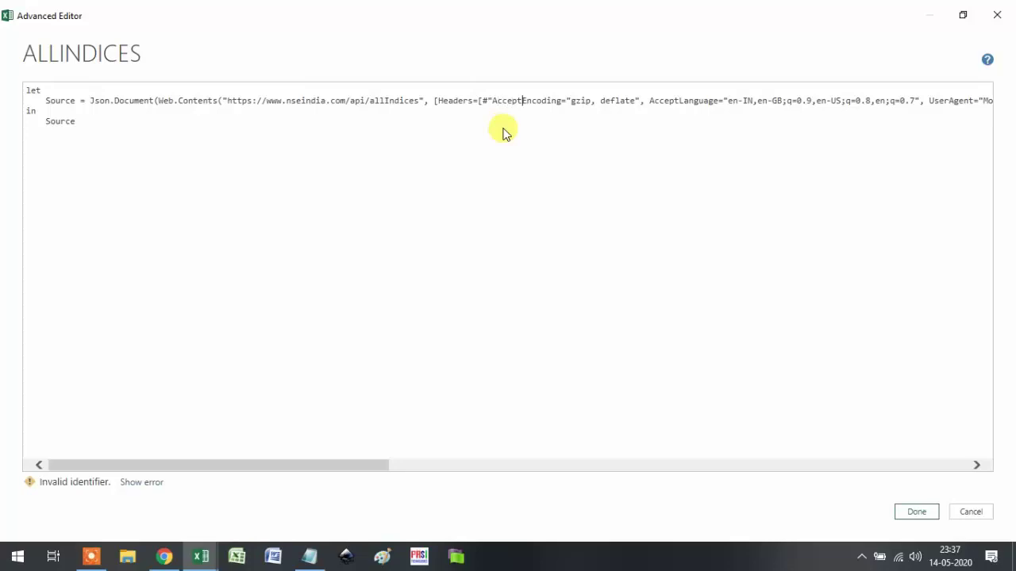
type("-")
key("Right")
key("Right")
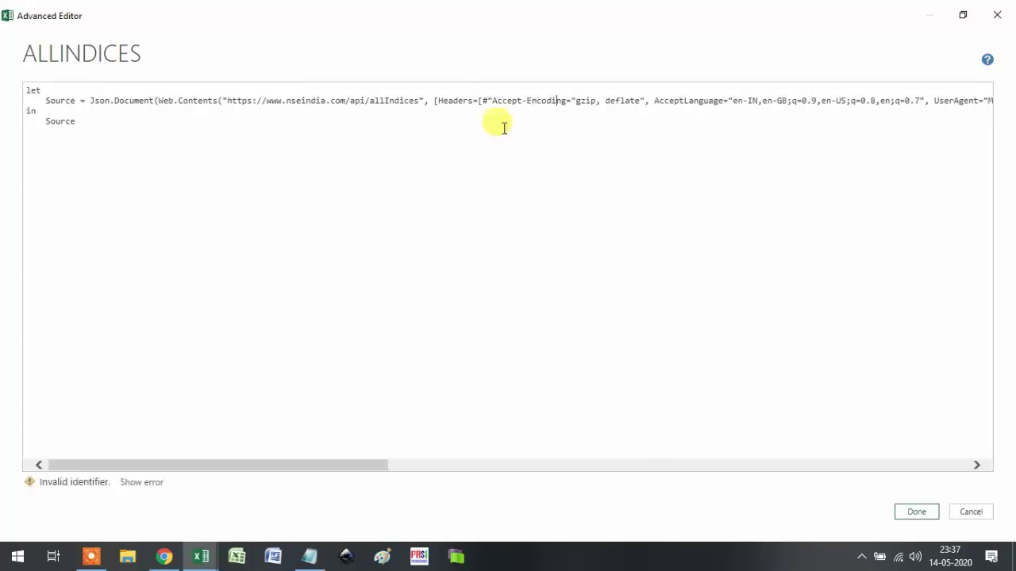
type("\"")
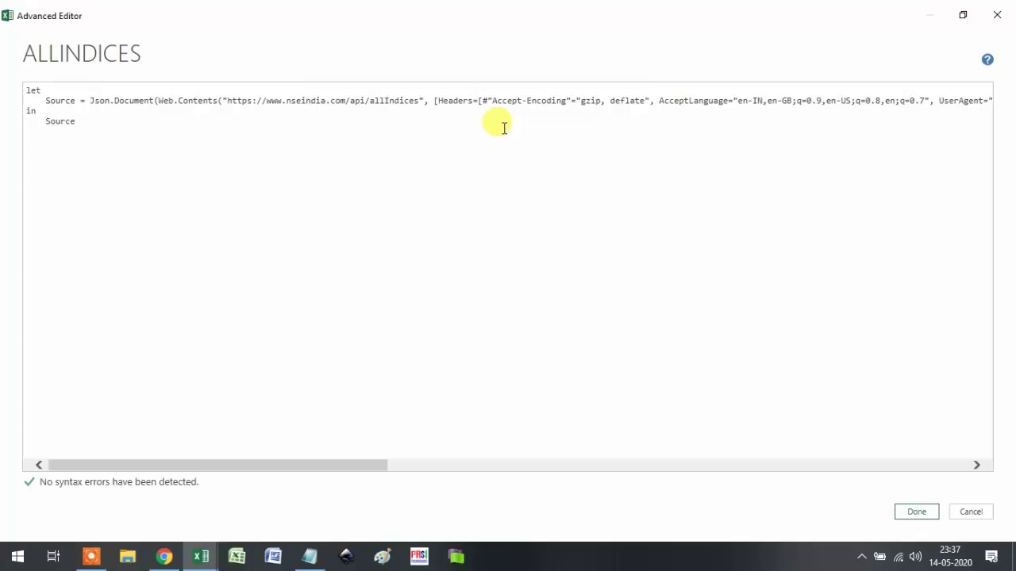
- Rewrite the AcceptLanguage header name in the query code as the quoted identifier #"Accept-Language"
type("#")
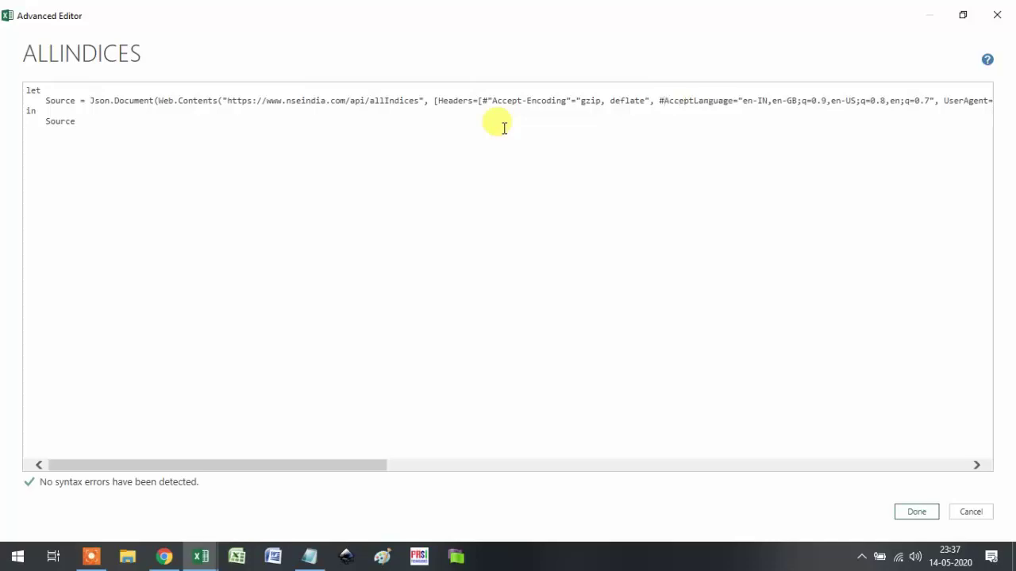
type("\"")
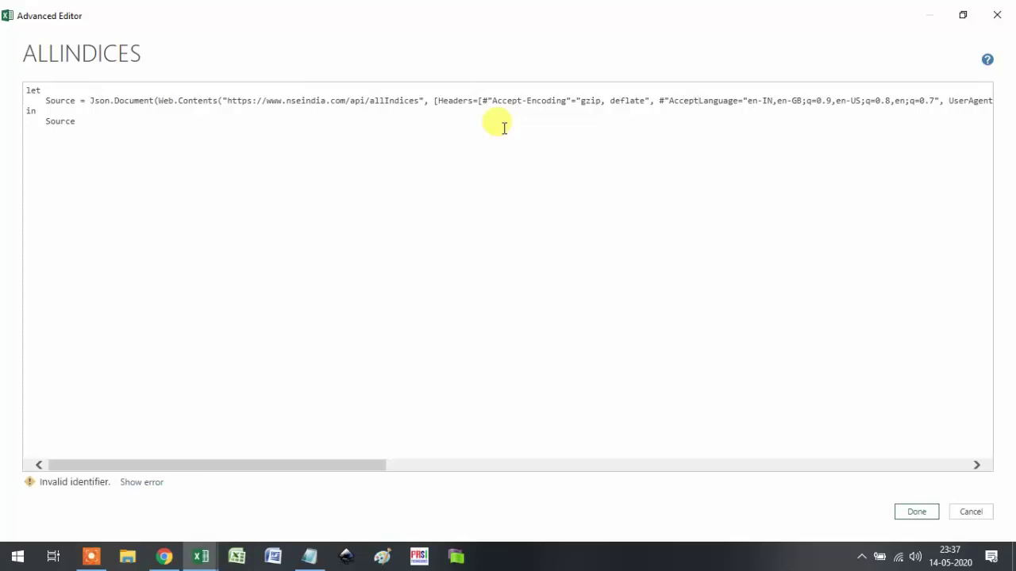
type("-")
key("Right")
key("Right")
key("Right")
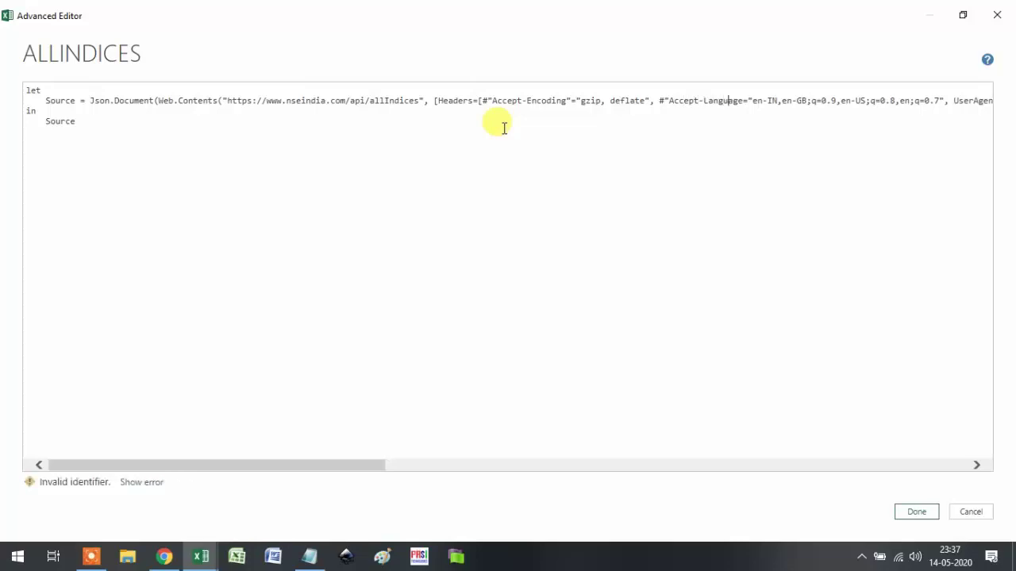
type("\", ")
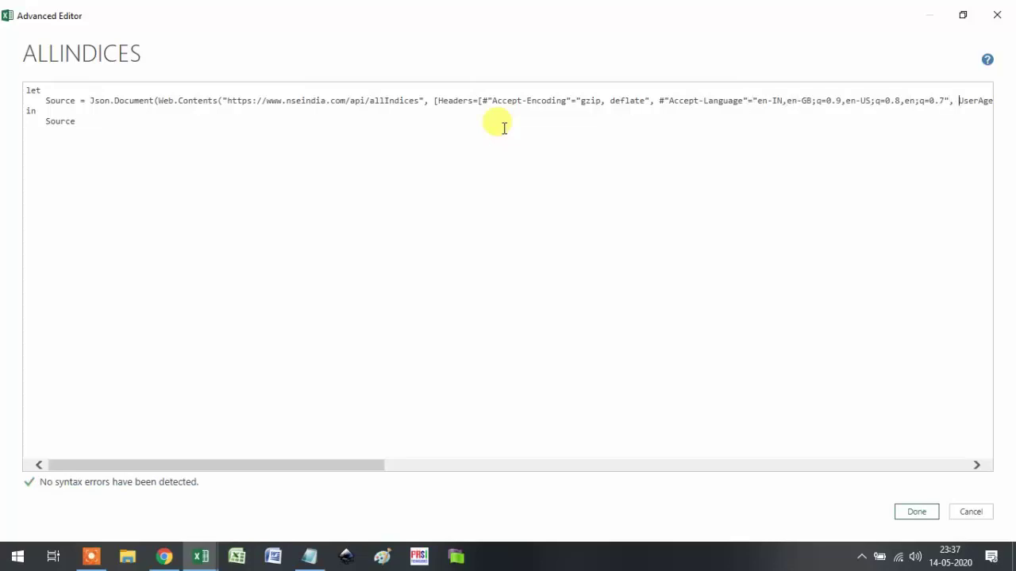
- Rewrite the UserAgent header name as the quoted identifier #"User-Agent" and apply the edited query code
type("#\"")
key("Right")
key("Right")
key("Right")
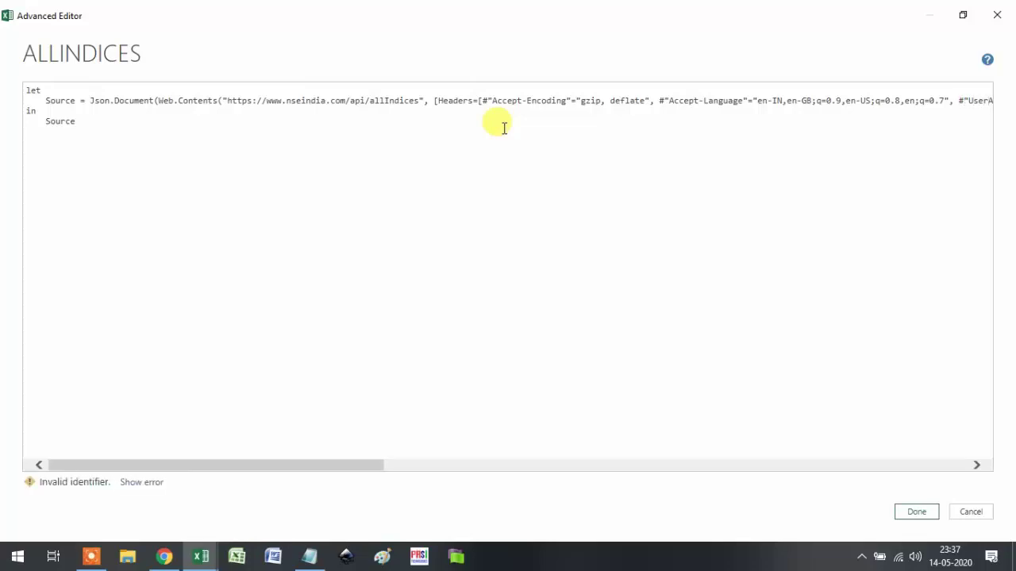
type("-")
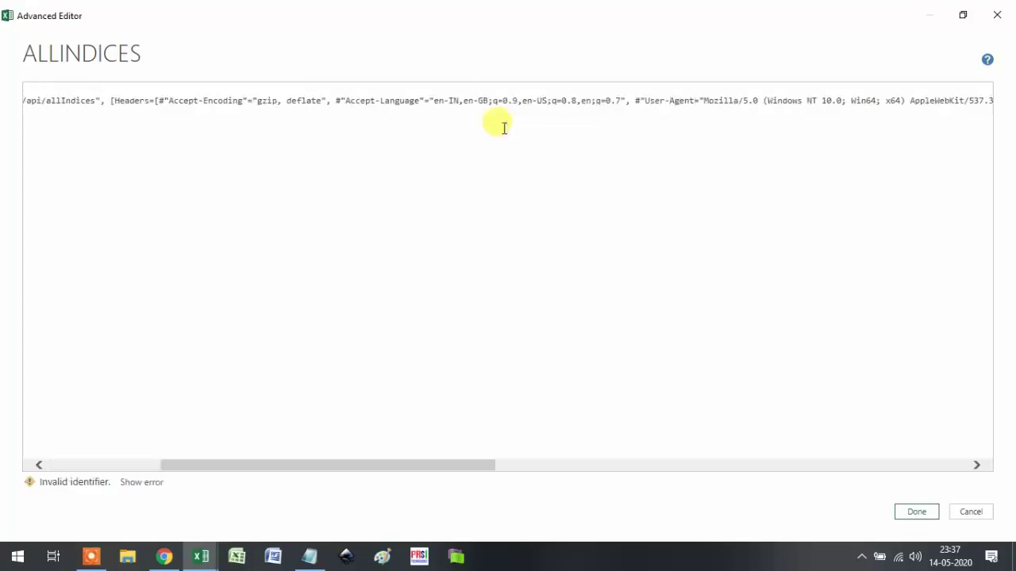
type("\"")
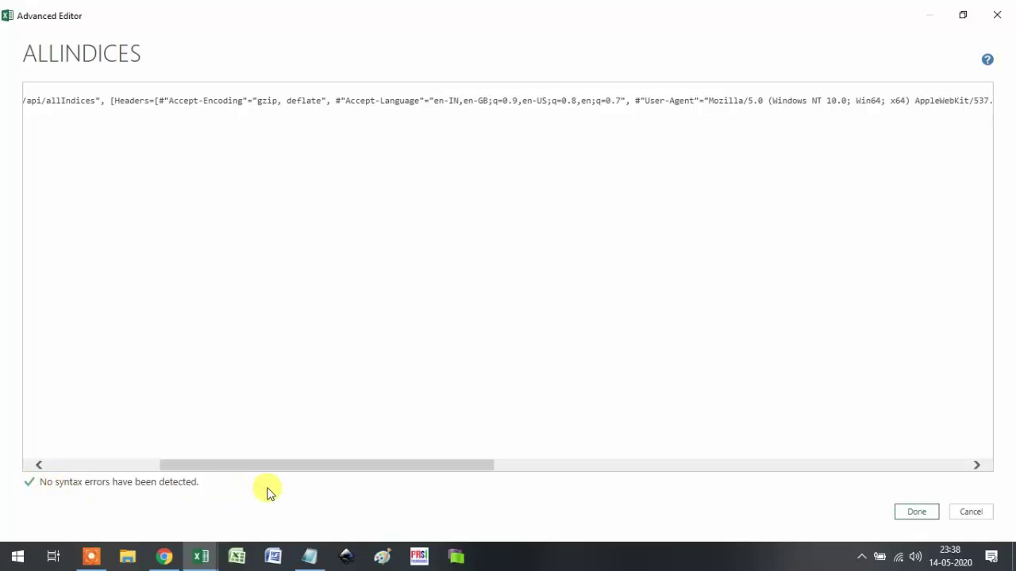
left_click_drag(413, 465, 252, 465)
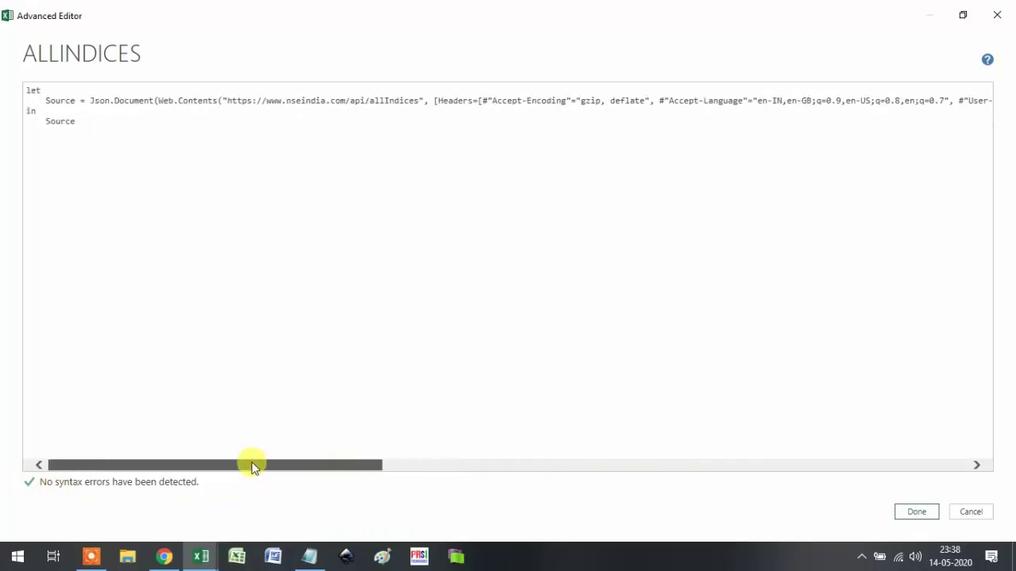
left_click(918, 515)
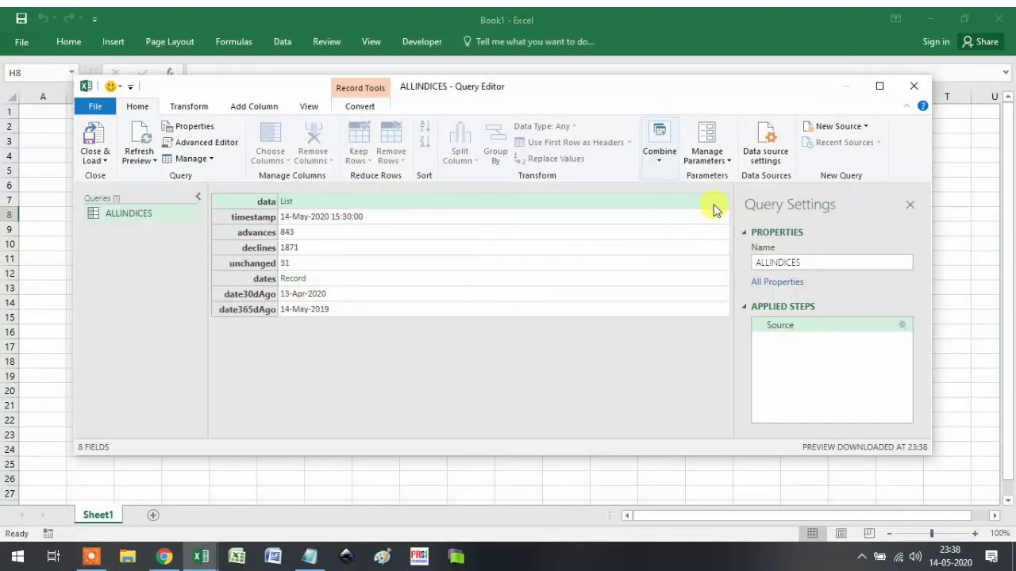
- Drill into the data list of the ALLINDICES record and convert it to a table with delimiter None and extra columns shown as errors
left_click(289, 205)
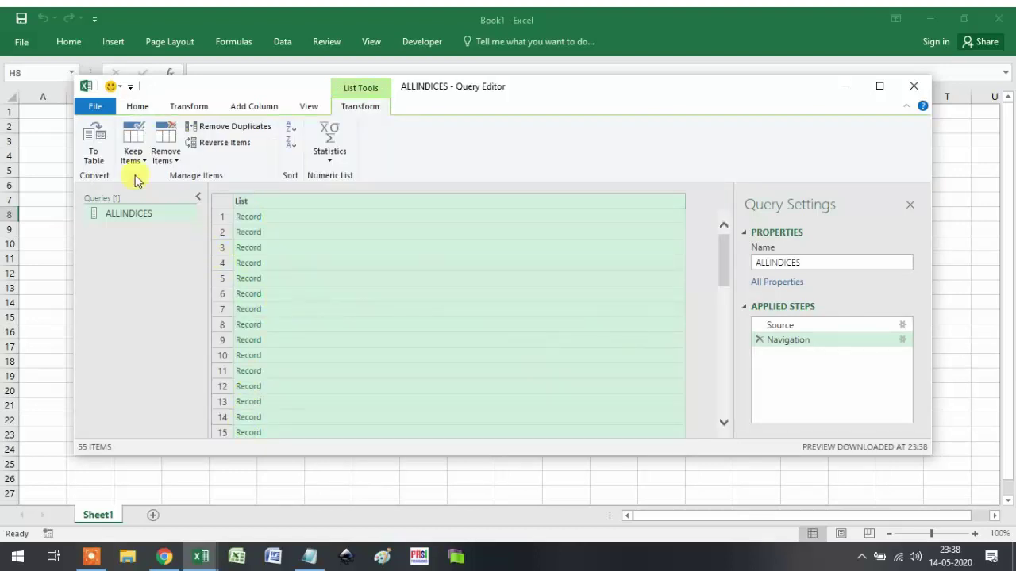
left_click(97, 143)
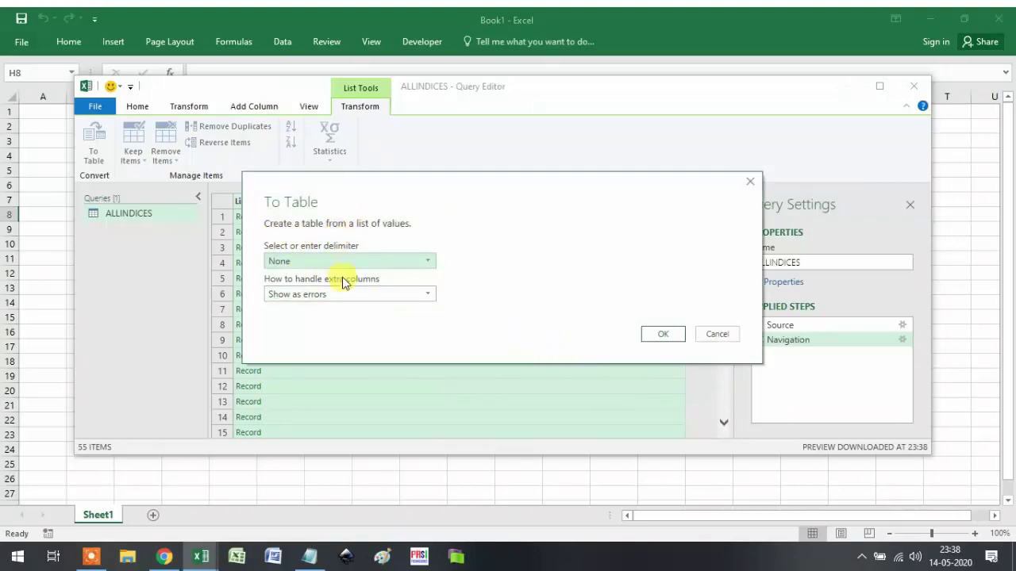
left_click(674, 335)
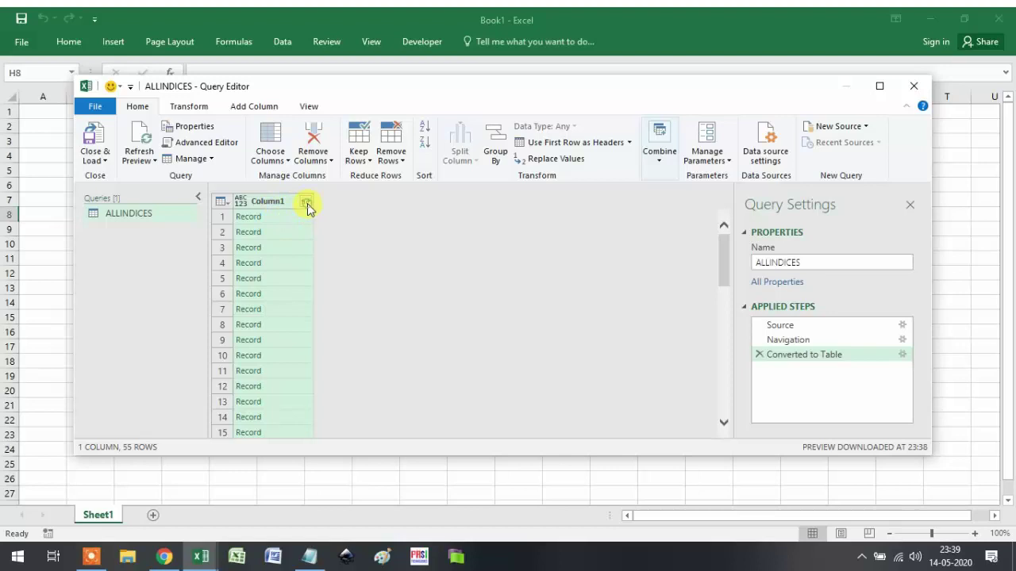
- Try expanding Column1 into all its fields without the original column name as prefix, and remove that expansion from the query
left_click(305, 203)
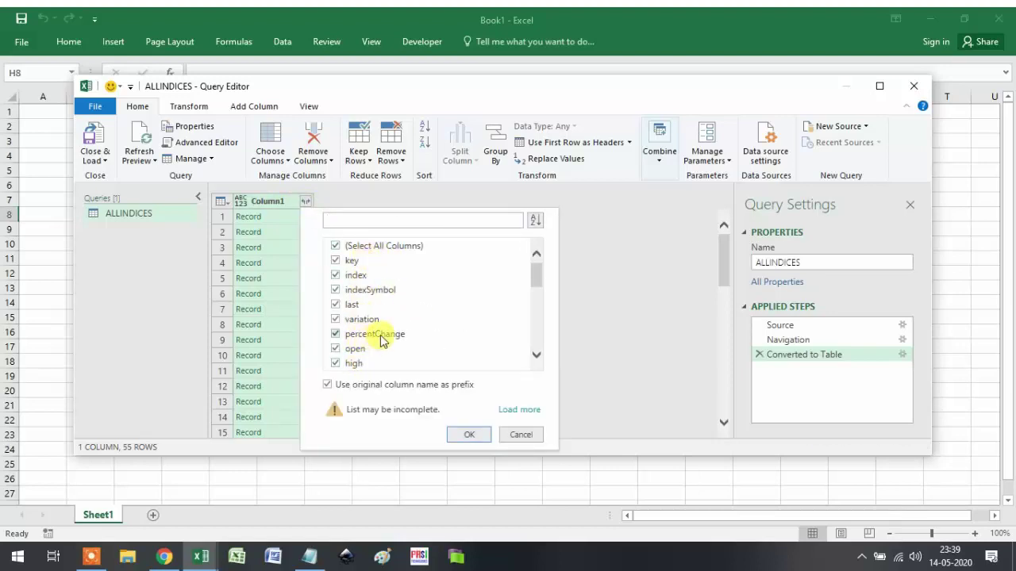
left_click(372, 385)
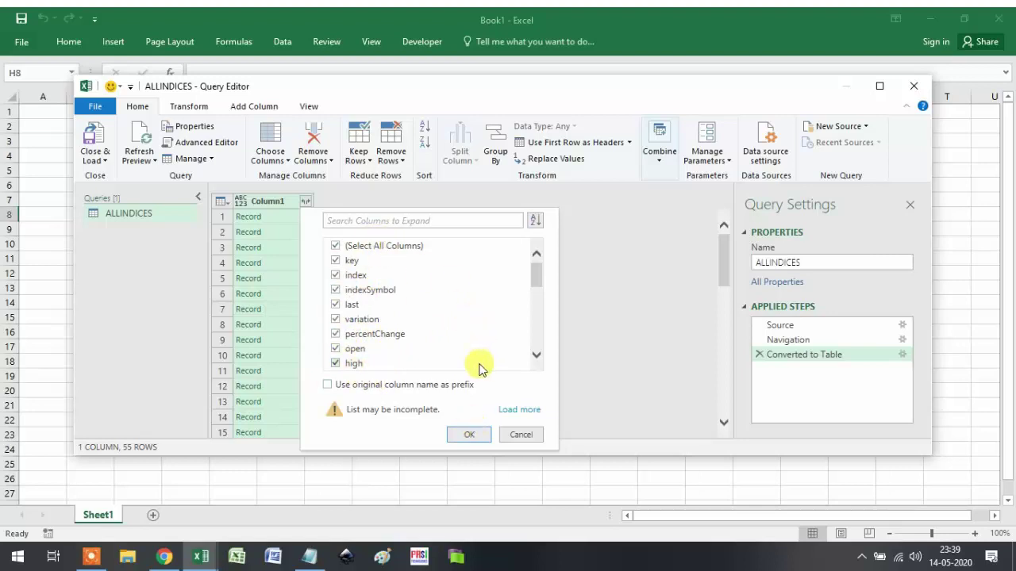
left_click(466, 437)
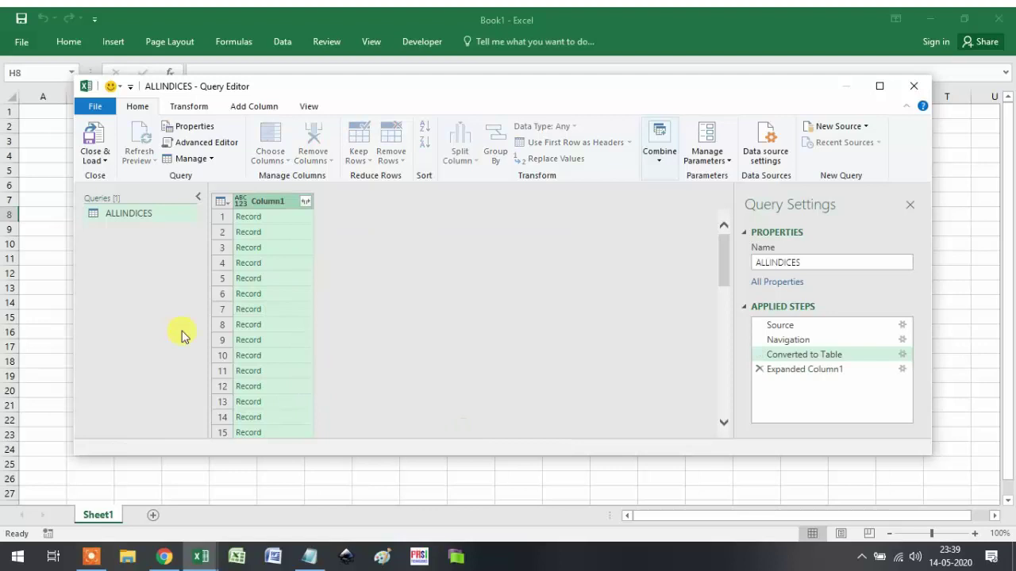
mouse_move(310, 431)
left_mouse_down()
mouse_move(485, 445)
mouse_move(299, 425)
left_mouse_up()
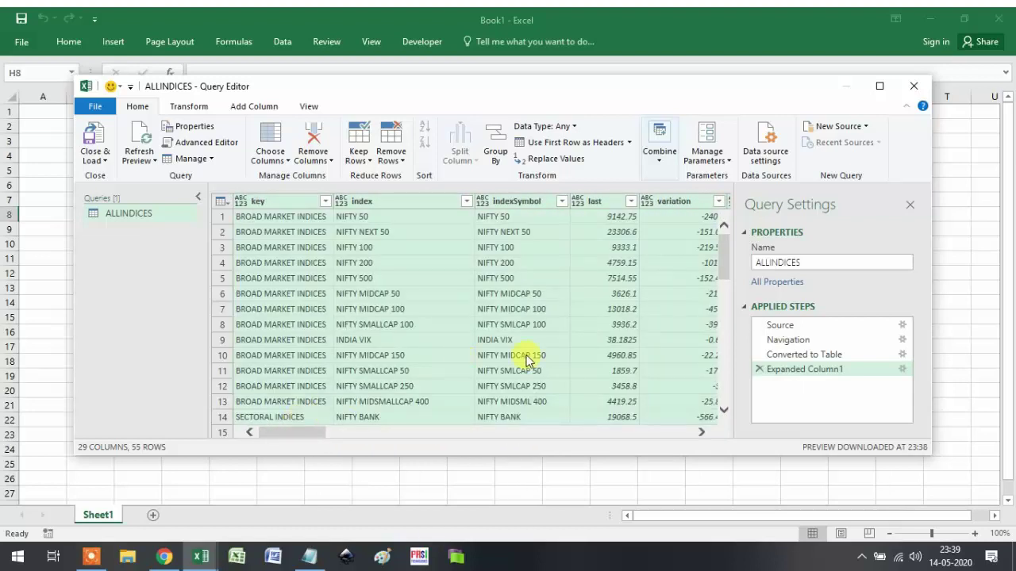
left_click(760, 373)
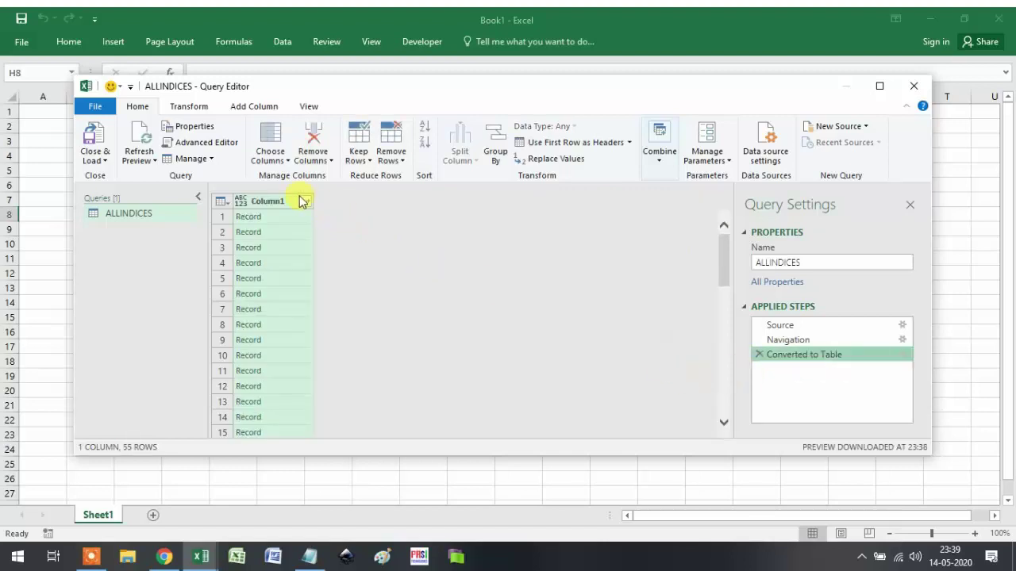
- Expand Column1 into only the indexSymbol, last, declines, advances and unchanged fields, without the original column name as prefix
left_click(305, 201)
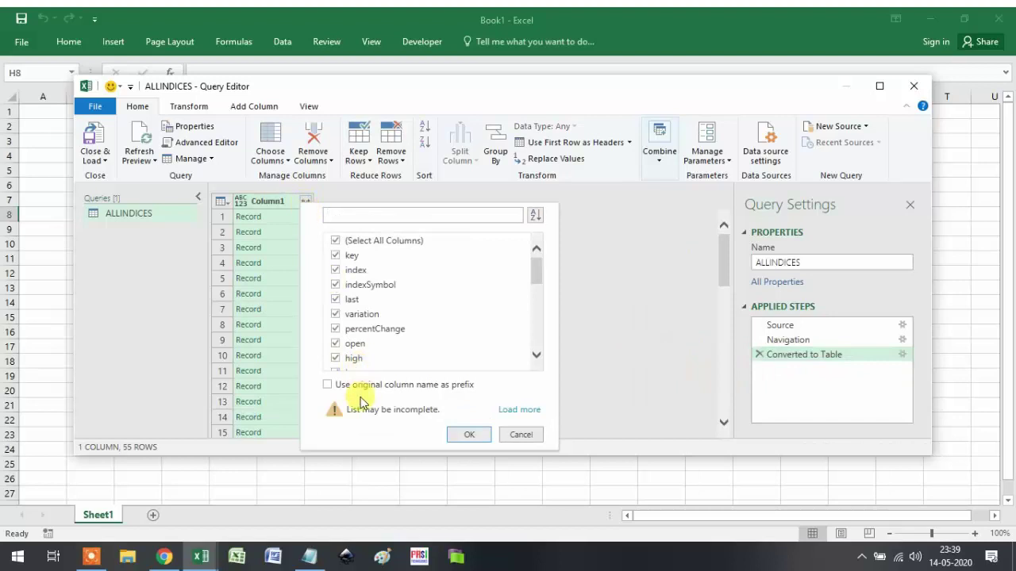
left_click(335, 241)
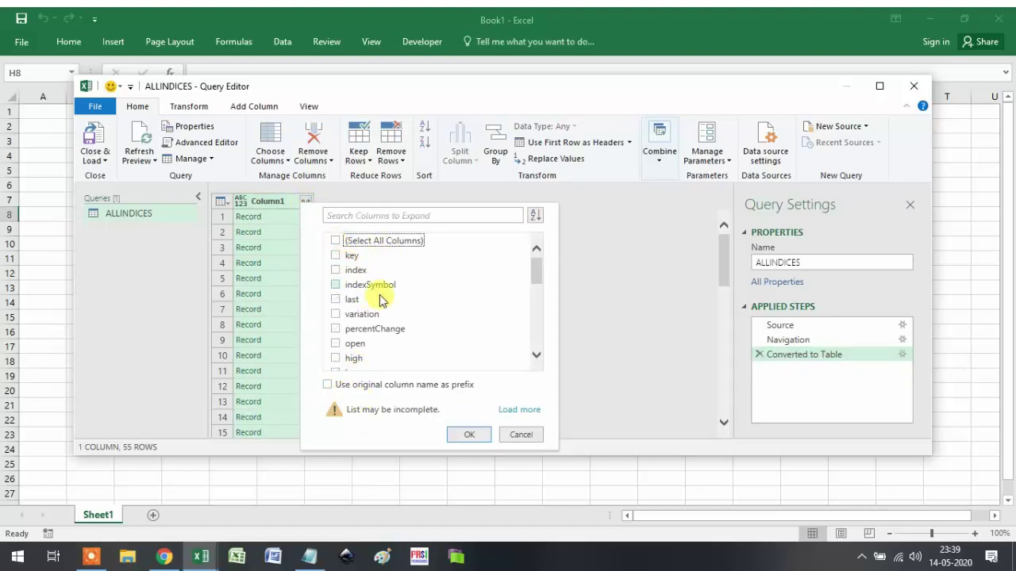
left_click(335, 285)
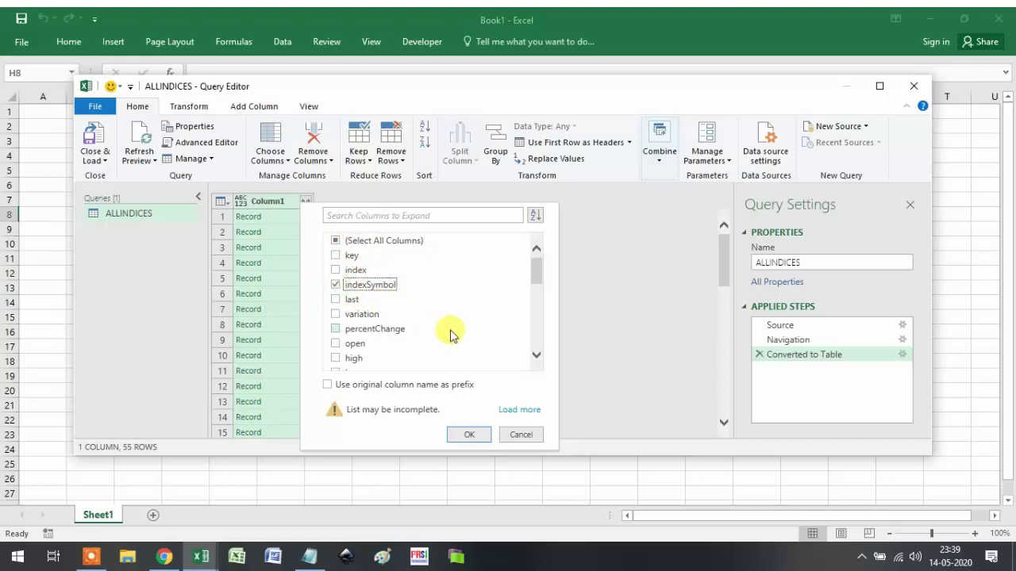
left_click(336, 300)
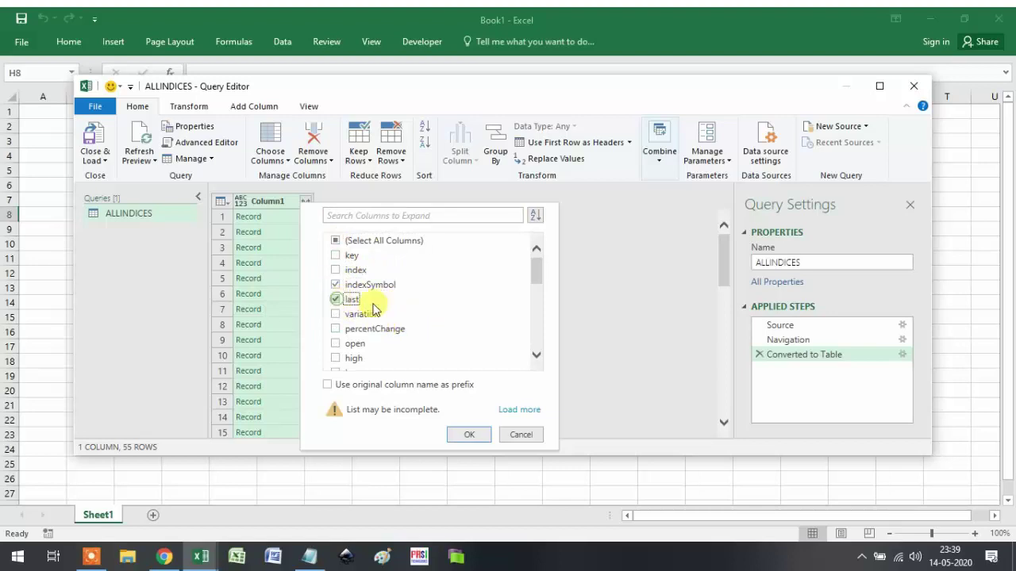
scroll(439, 314, "down", 3)
scroll(442, 316, "down", 6)
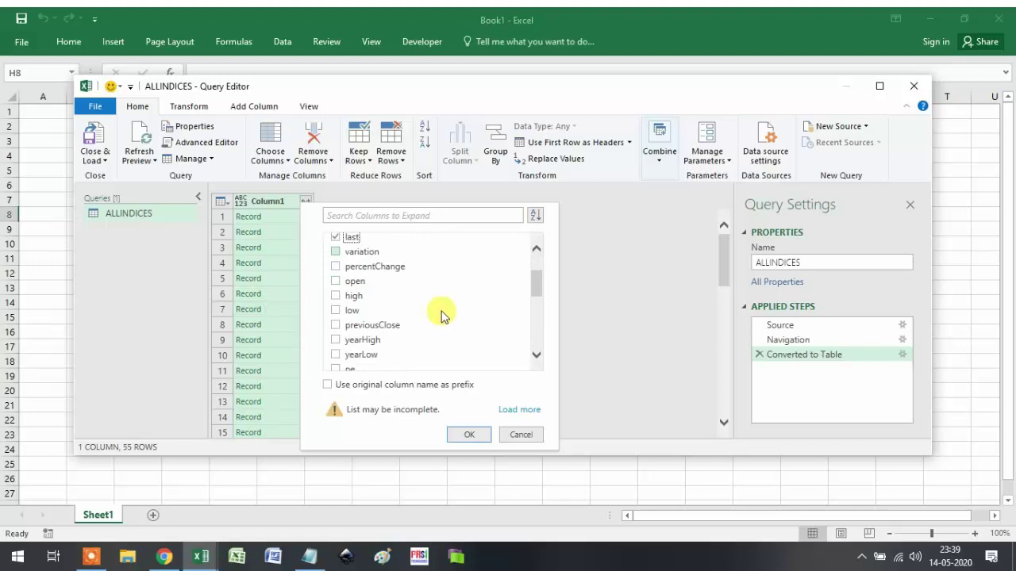
scroll(442, 316, "down", 2)
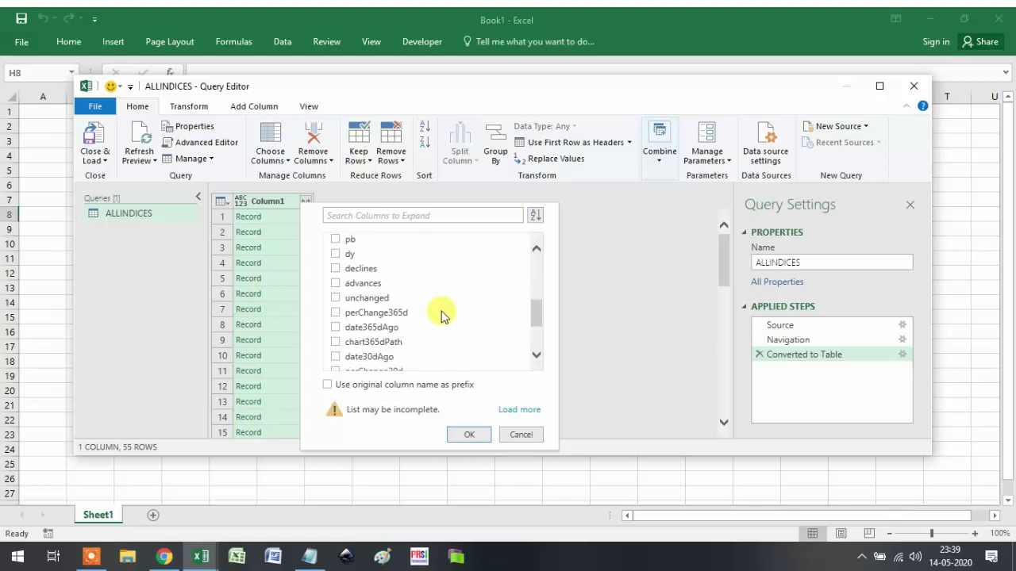
left_click(336, 269)
left_click(336, 283)
left_click(337, 298)
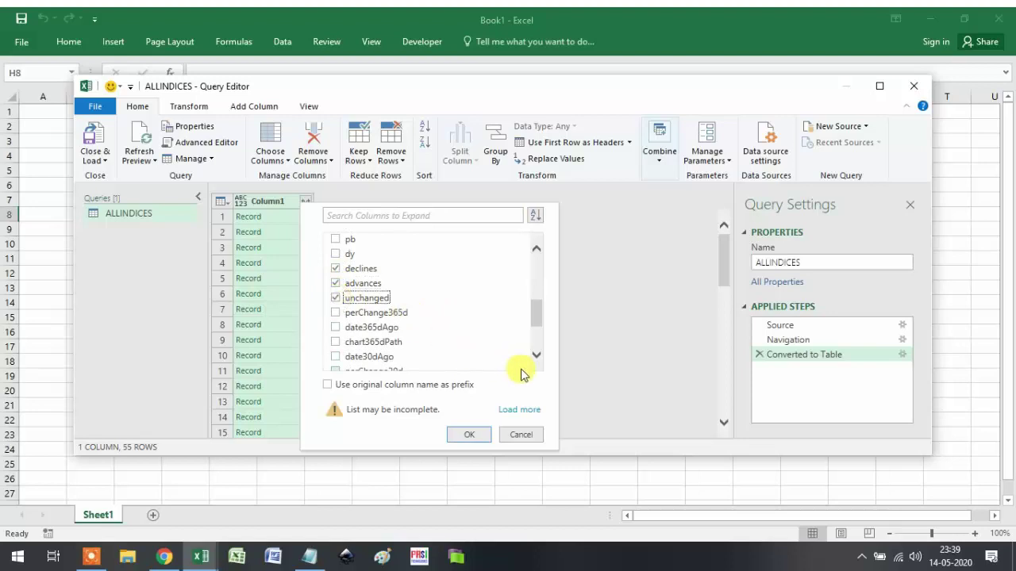
left_click(467, 436)
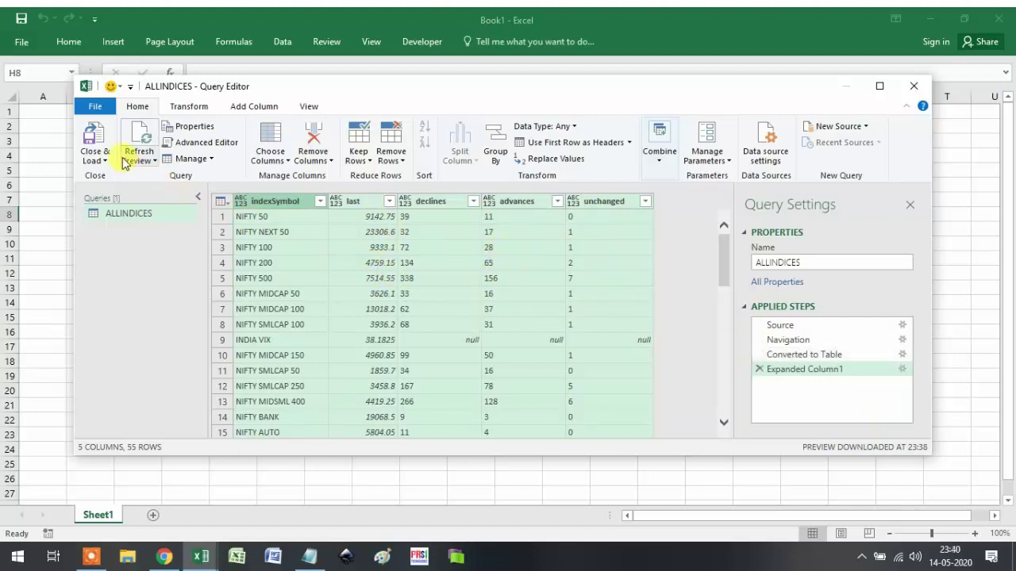
- Close the query editor and load the ALLINDICES results into a new worksheet
left_click(95, 158)
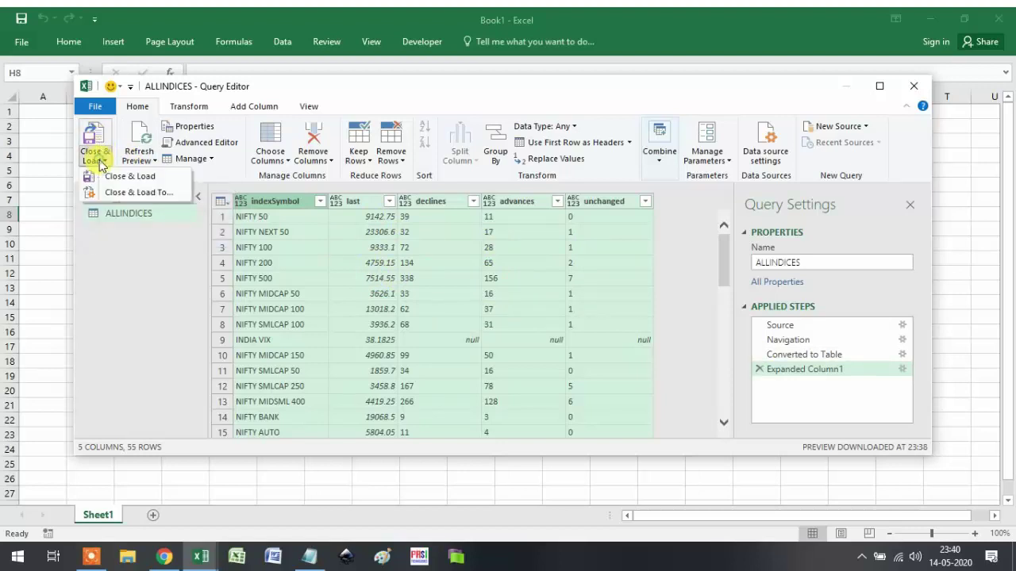
left_click(137, 179)
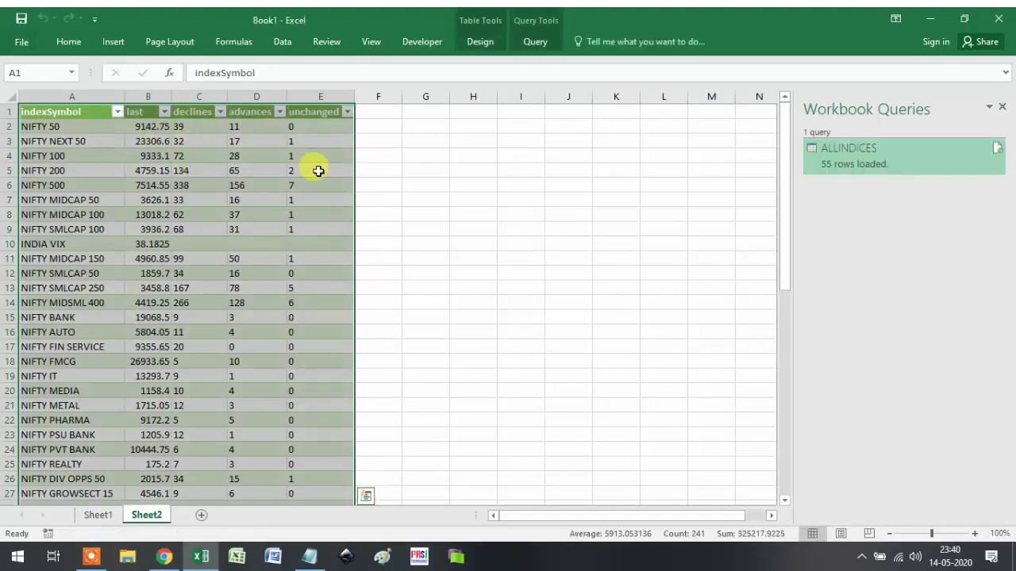
- Examine the loaded table's index names, their declines, advances and unchanged figures, and the INDIA VIX row
left_click(82, 127)
left_click(90, 140)
left_click(79, 155)
left_click(73, 170)
left_click(70, 185)
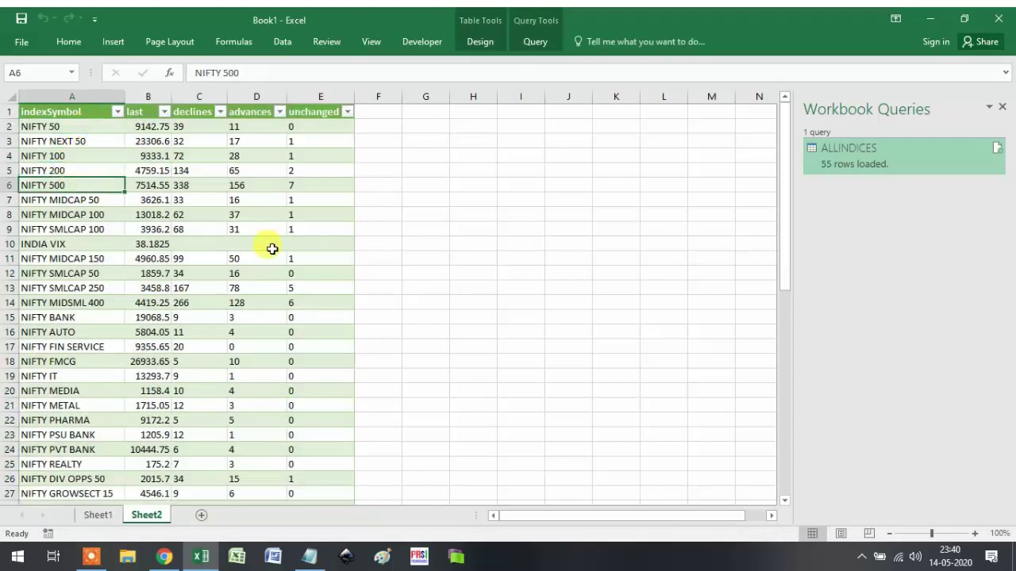
left_click(187, 127)
left_click(251, 128)
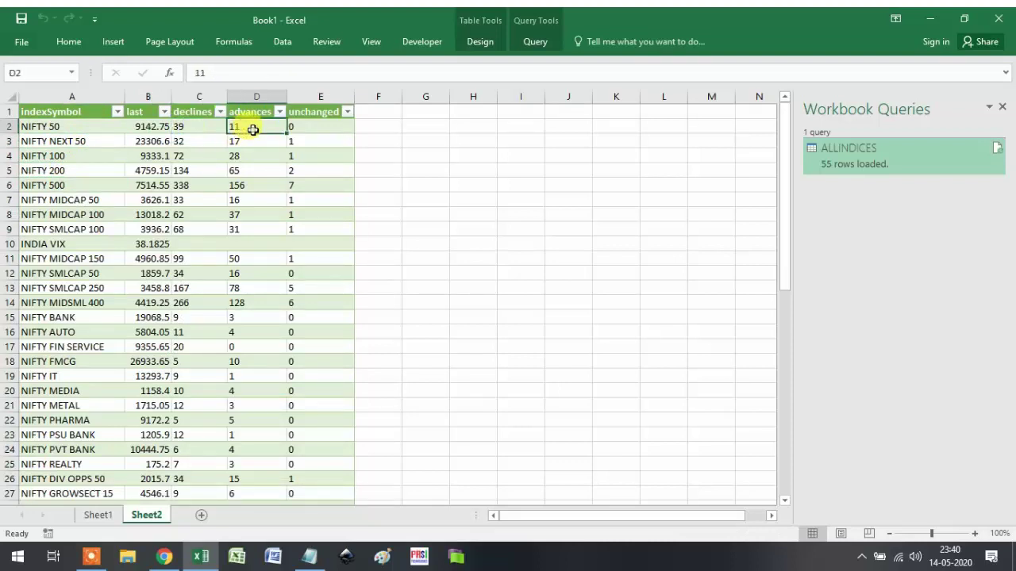
left_click(318, 126)
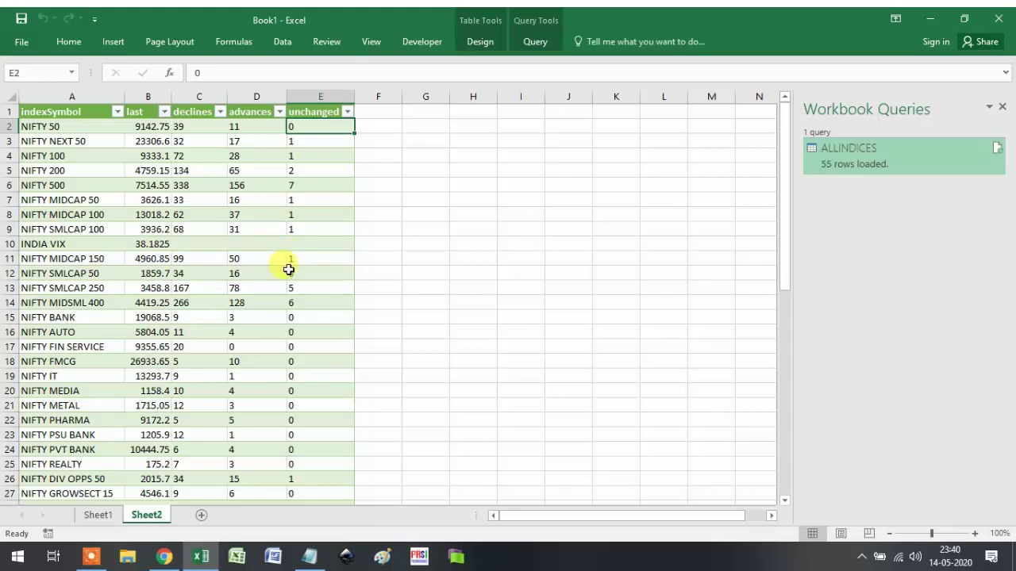
scroll(288, 270, "down", 8)
scroll(288, 270, "up", 5)
scroll(340, 259, "up", 3)
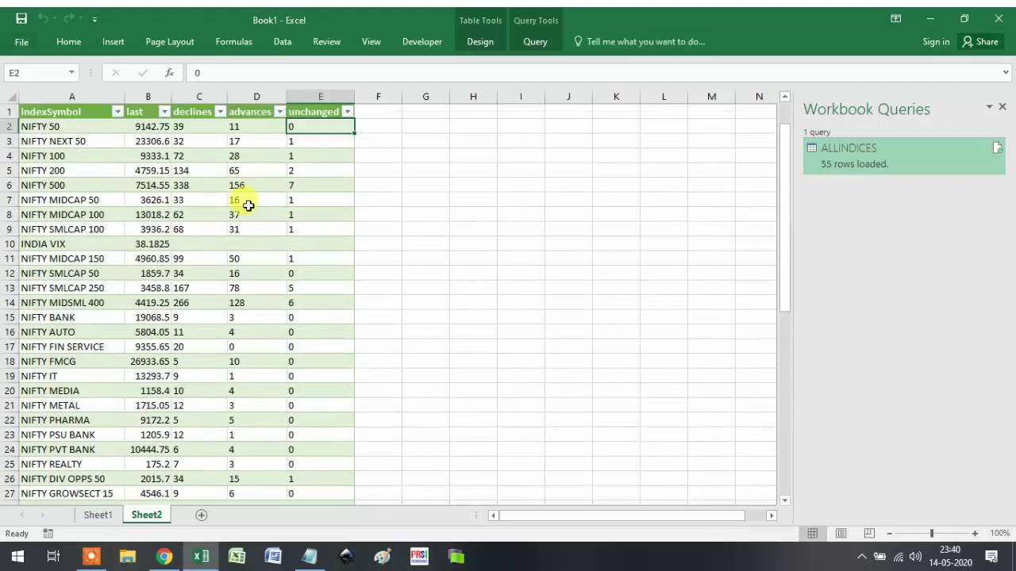
scroll(29, 476, "down", 1)
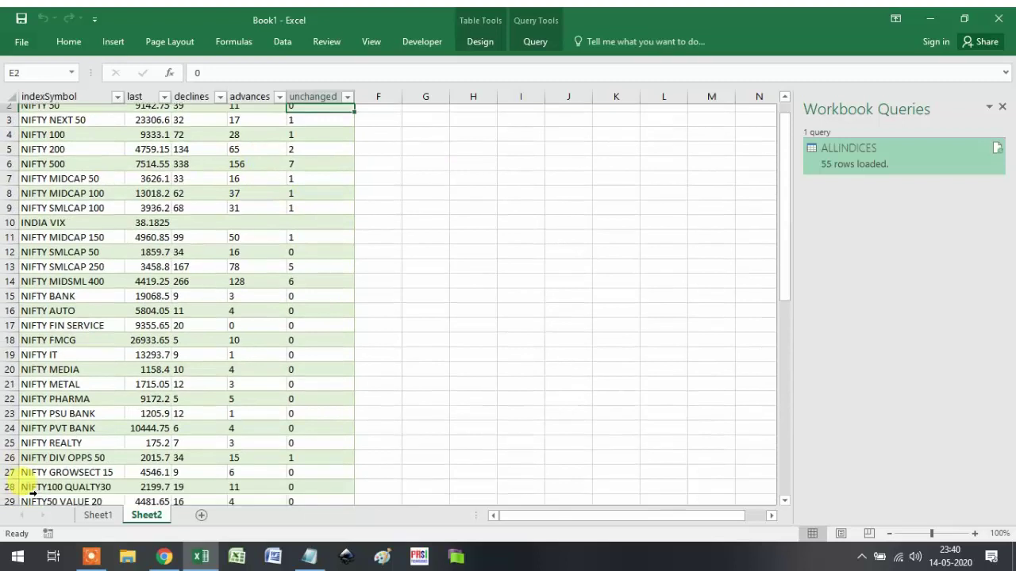
left_click(47, 200)
left_click_drag(141, 200, 159, 203)
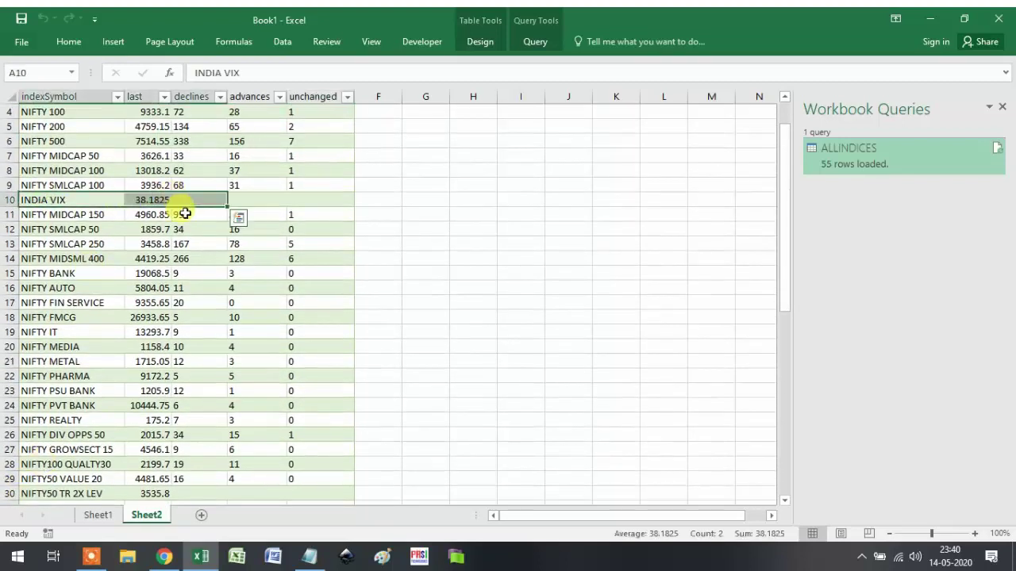
left_click(568, 332)
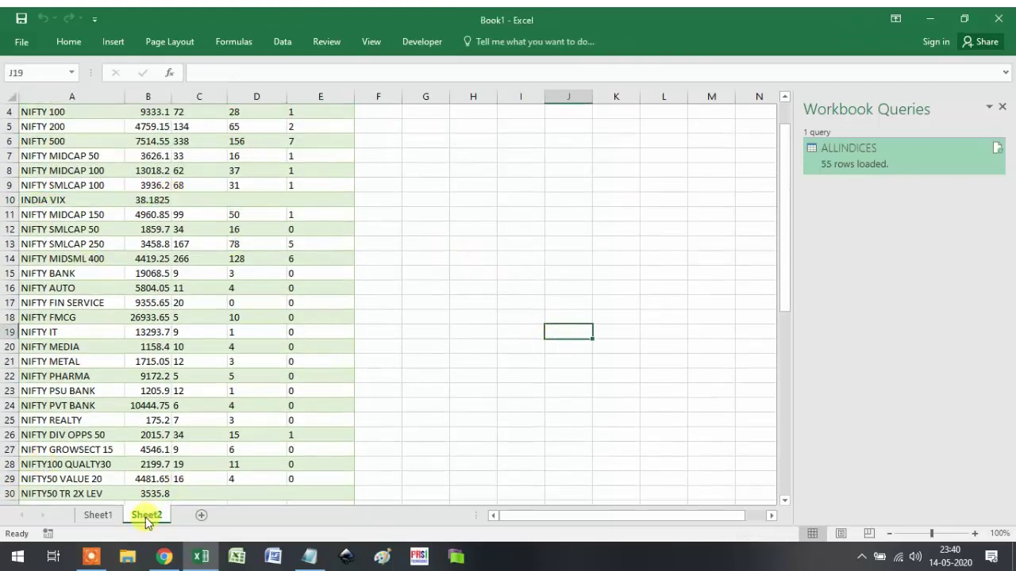
- Move Sheet2 in front of Sheet1 in the workbook's sheet order
left_click_drag(157, 522, 99, 518)
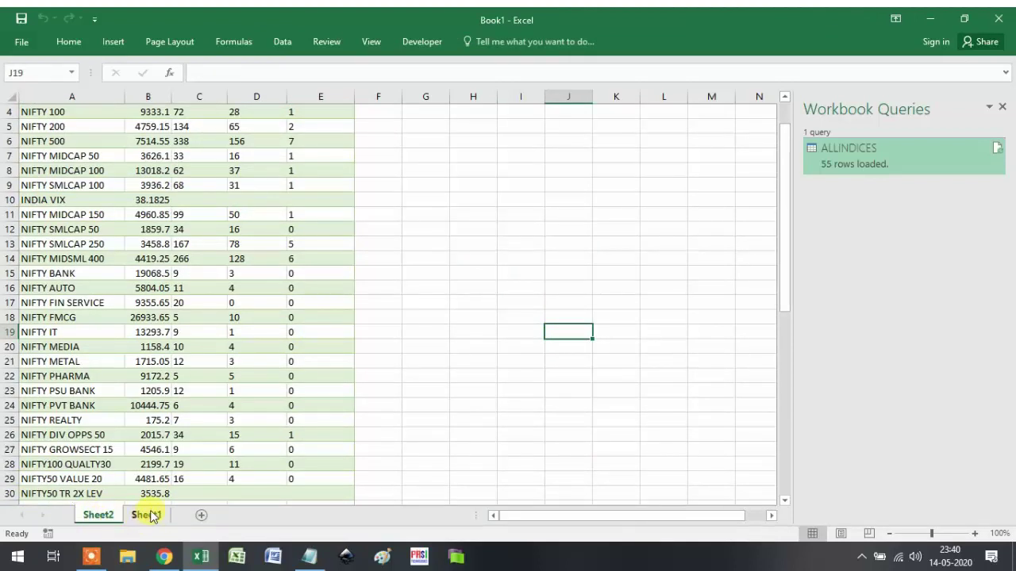
- Rename Sheet1 as MAIN SHEET
left_click(151, 515)
double_click(150, 515)
type("MAIN SH")
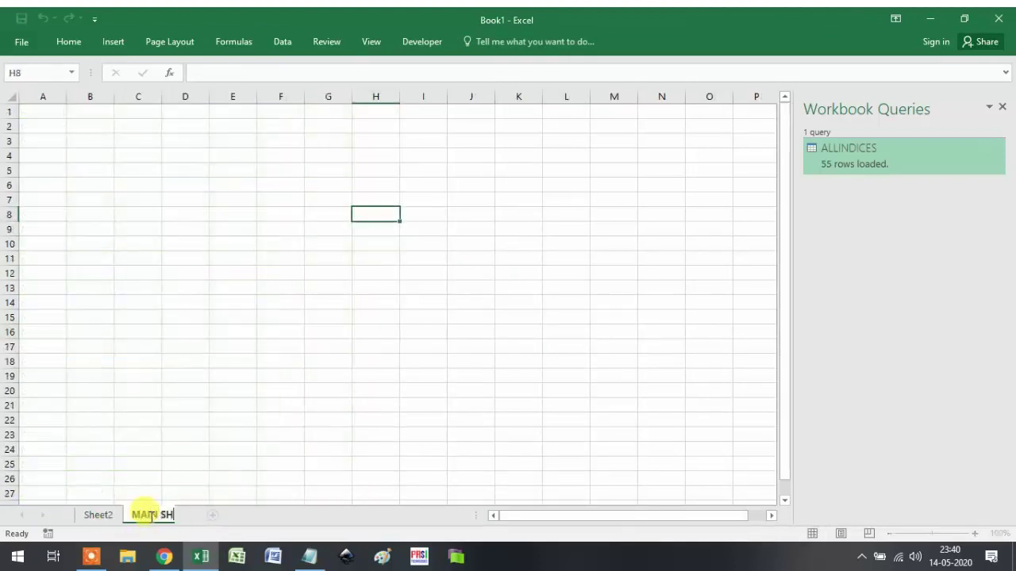
type("EET")
key("Return")
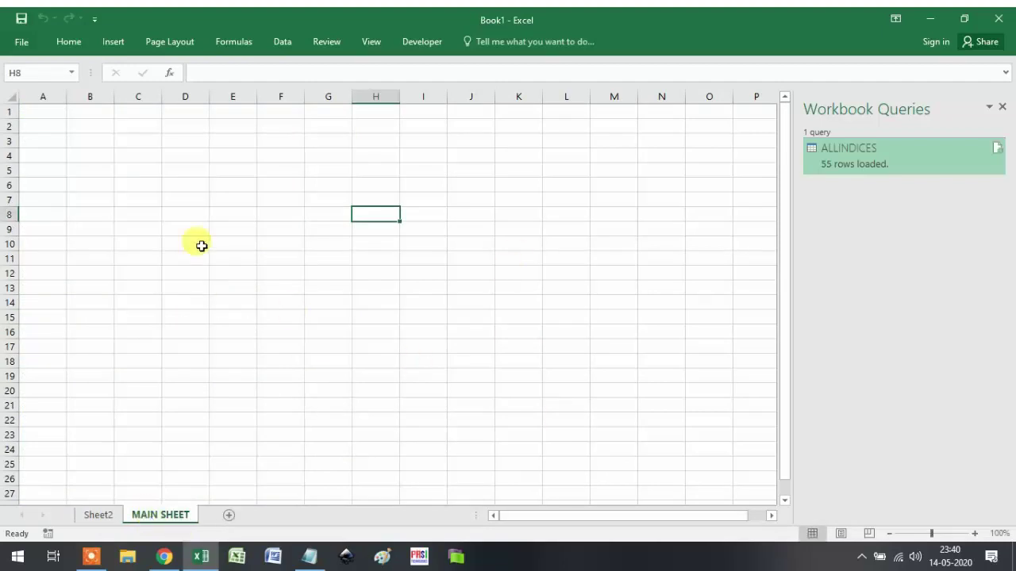
- Widen columns A to C of MAIN SHEET to one equal width
left_click(198, 201)
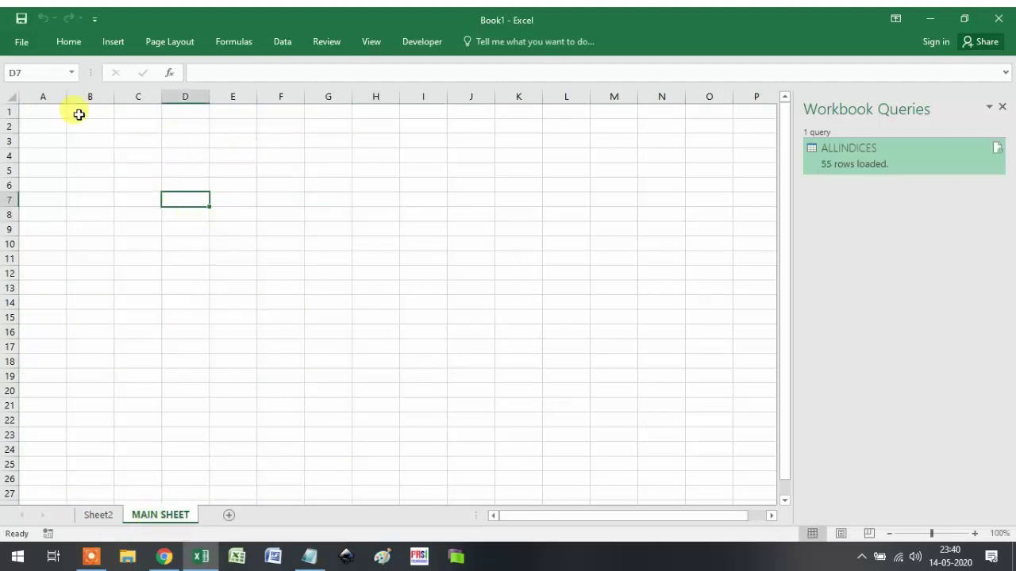
left_click_drag(43, 95, 230, 111)
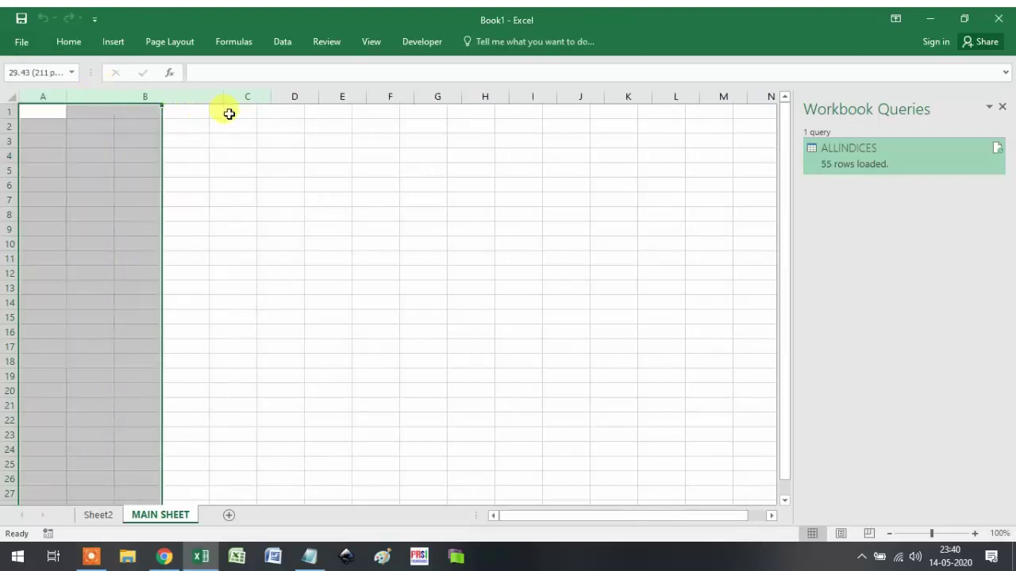
left_click_drag(332, 93, 262, 95)
left_click(243, 97)
left_click(181, 178)
left_click(154, 124)
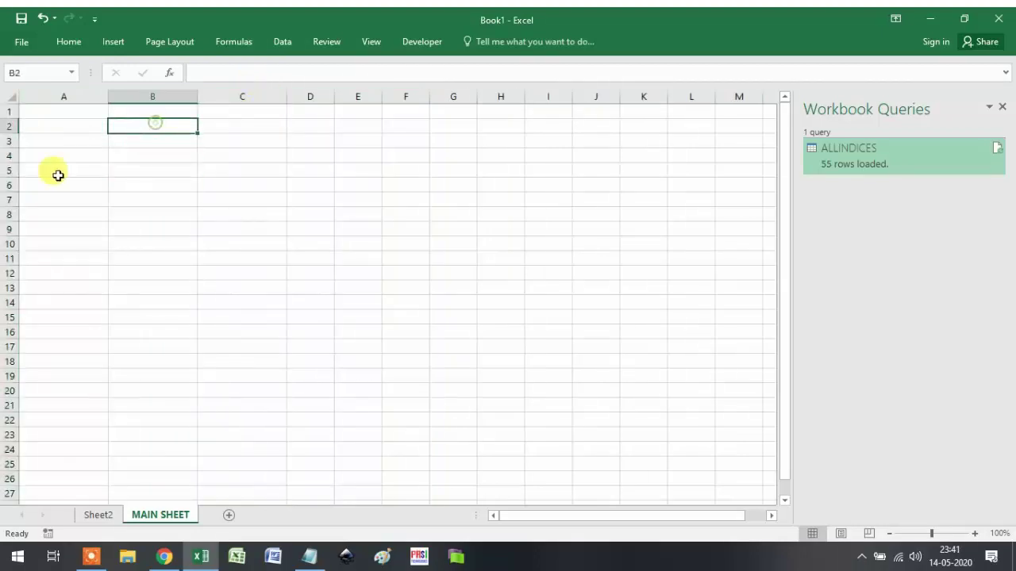
- Enter the headers SYMBOL, ADVANCES, DECLINES and UNCHANGED in cells A1 to D1
left_click(84, 121)
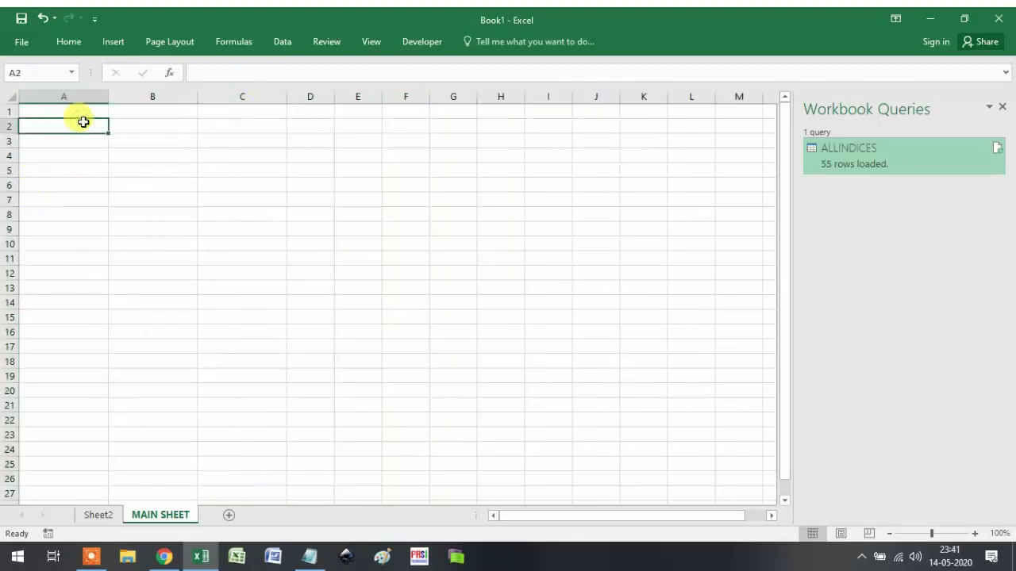
left_click(82, 115)
type("SY")
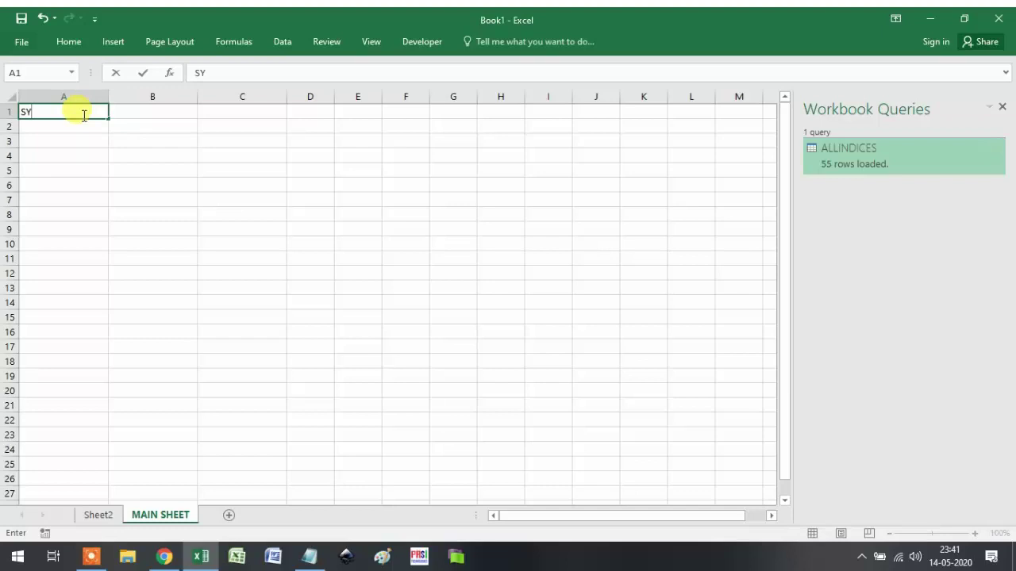
type("MBOL")
key("Tab")
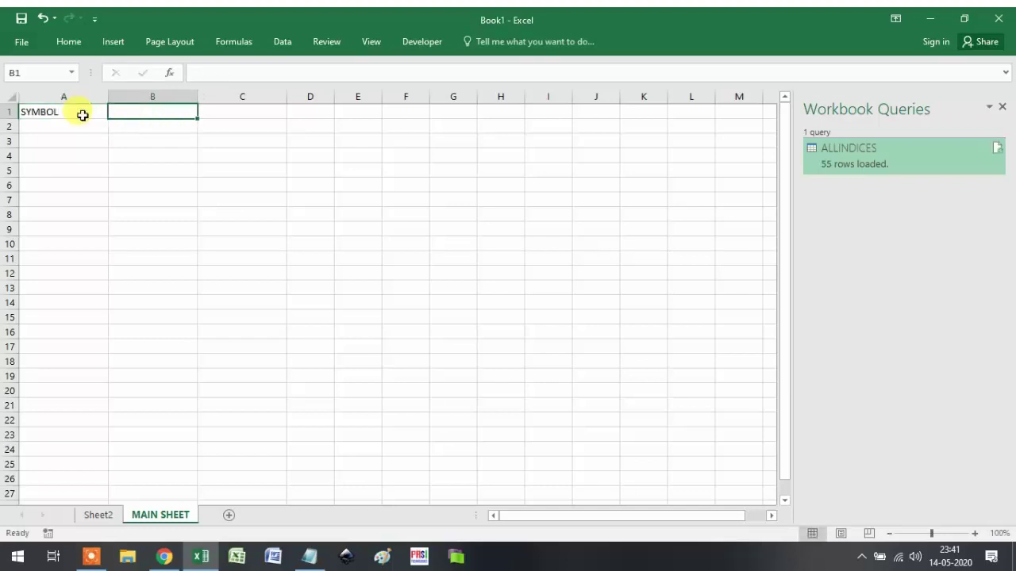
type("ADVANCES")
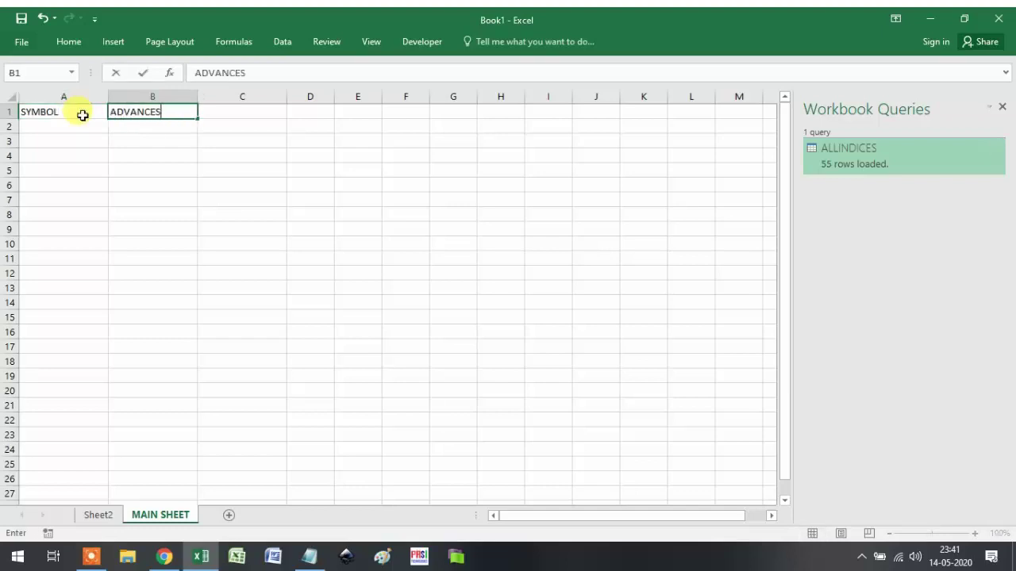
key("Tab")
type("DECLINE")
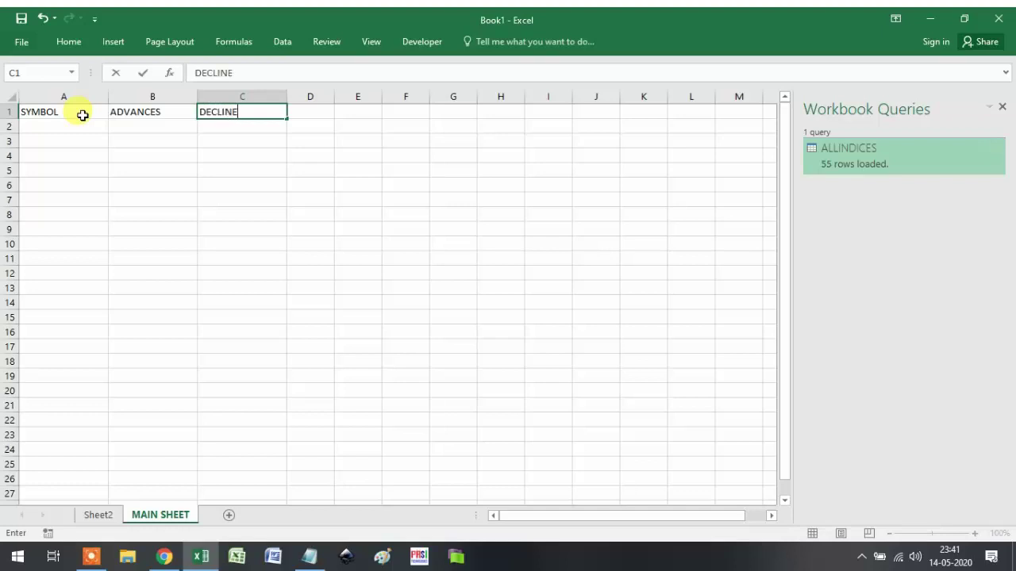
type("S")
key("Tab")
type("UNC")
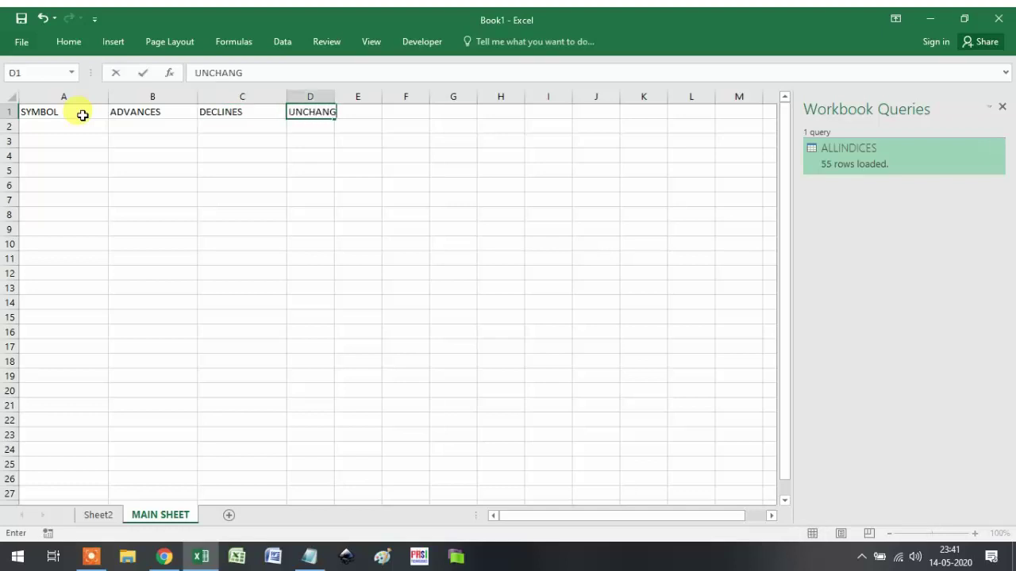
type("HANGED")
key("Tab")
- Widen column D to fit its header and centre the four headers in A1:D1
left_click_drag(340, 97, 401, 102)
left_click_drag(50, 111, 334, 112)
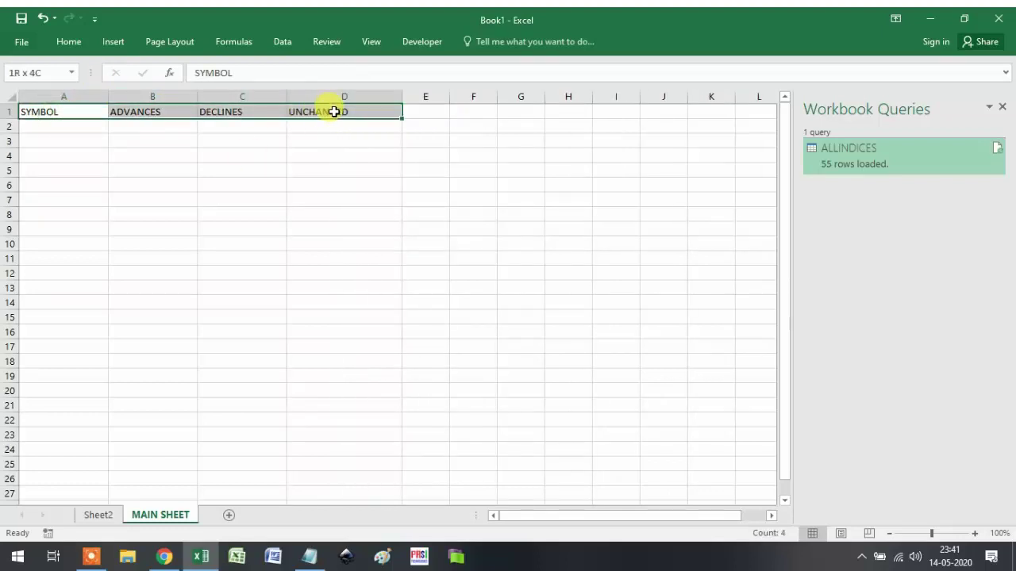
left_click(63, 44)
left_click(295, 89)
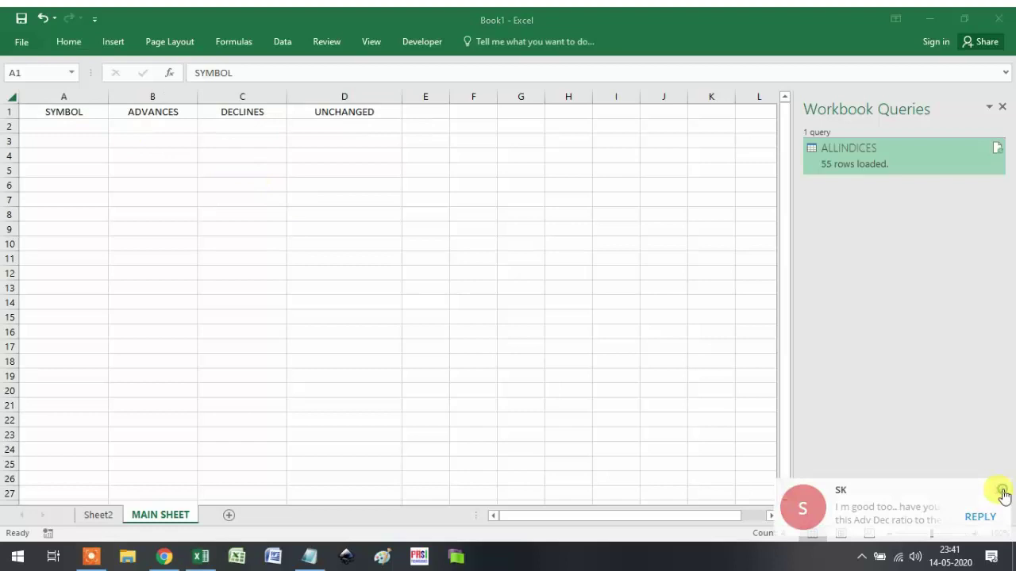
left_click(1003, 494)
- Change the font of the whole MAIN SHEET to Times New Roman
key("ctrl+a")
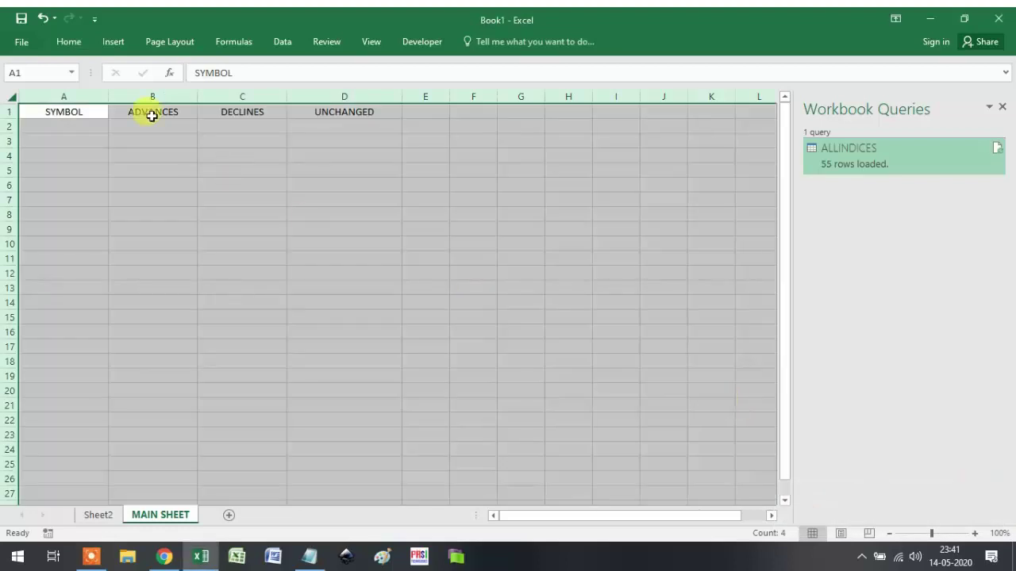
left_click(75, 43)
left_click(155, 68)
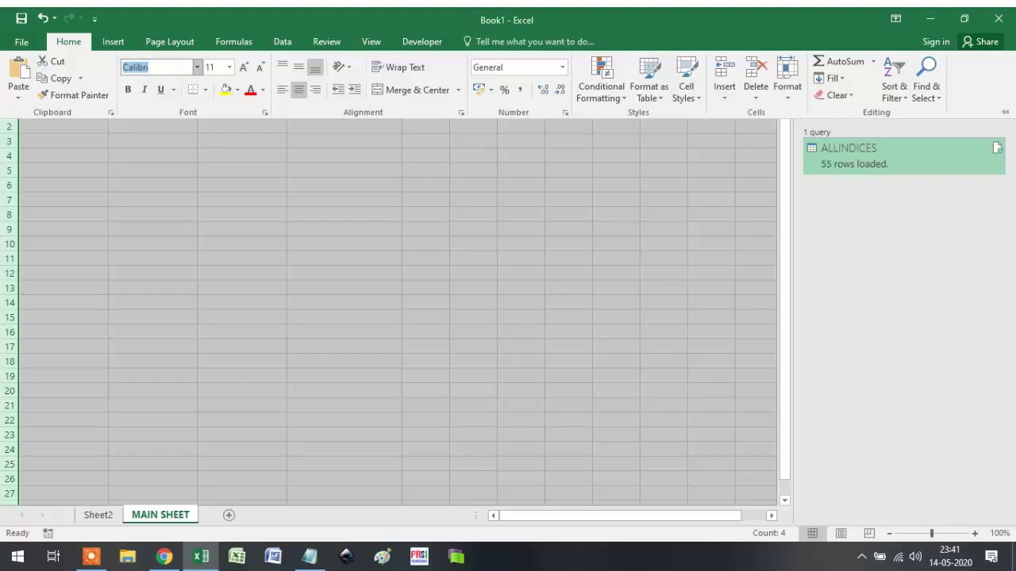
key("Escape")
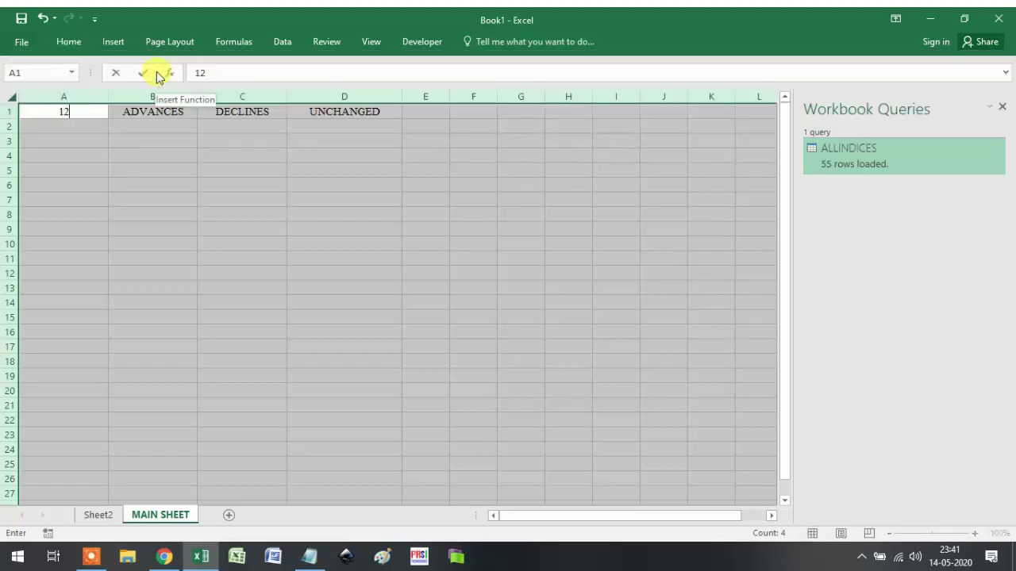
- Keep the ribbon permanently expanded and set the whole sheet's font size to 12
left_click(78, 41)
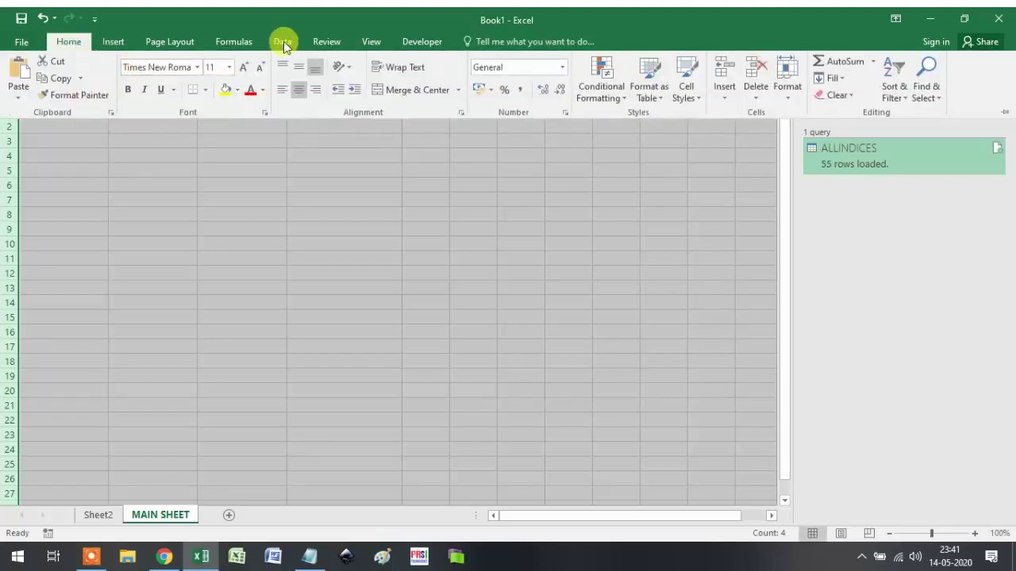
right_click(425, 44)
left_click(471, 103)
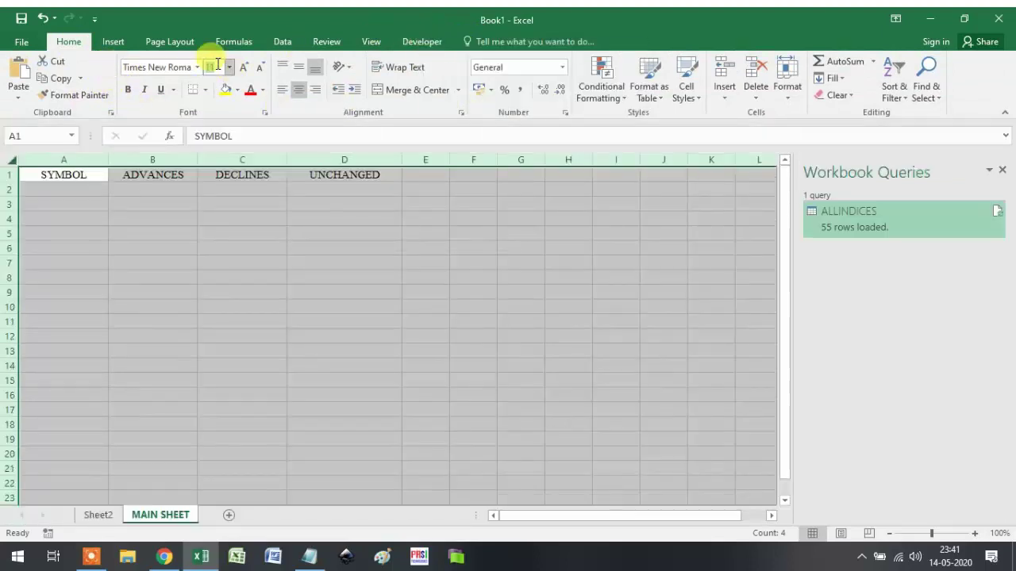
left_click(392, 340)
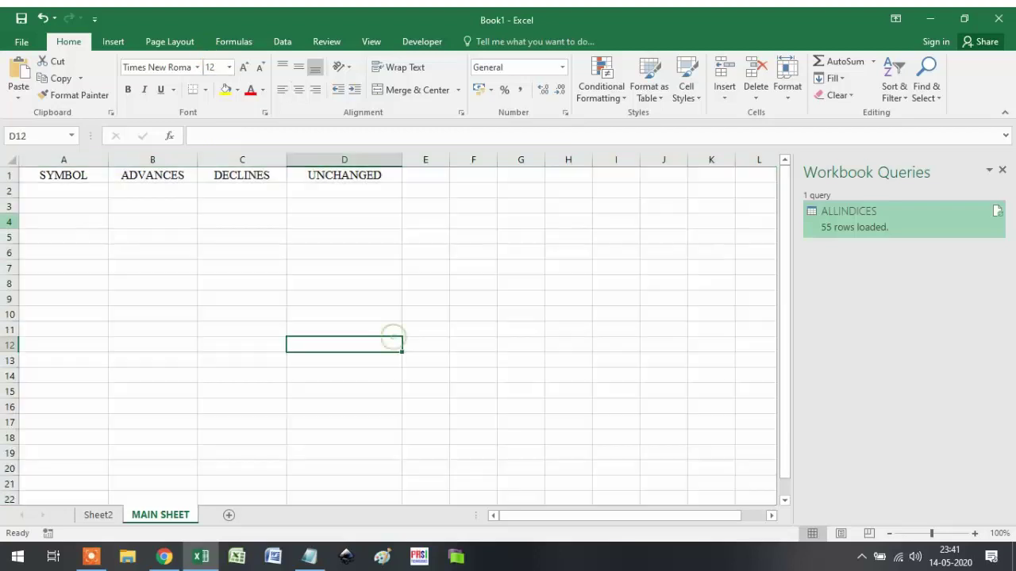
- Link cell A2 to the NIFTY 50 indexSymbol value of the ALLINDICES table on Sheet2
left_click(71, 191)
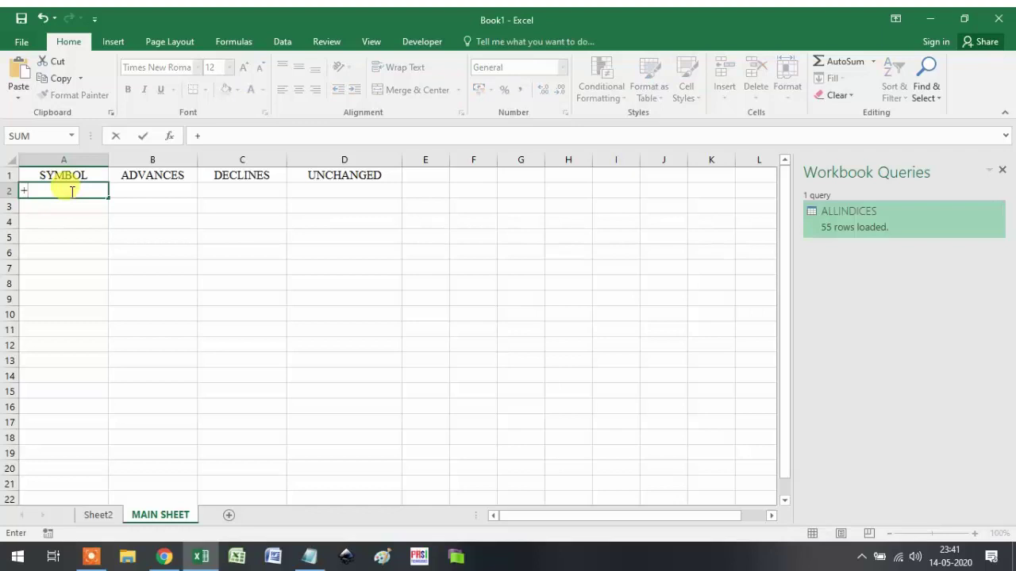
left_click(99, 515)
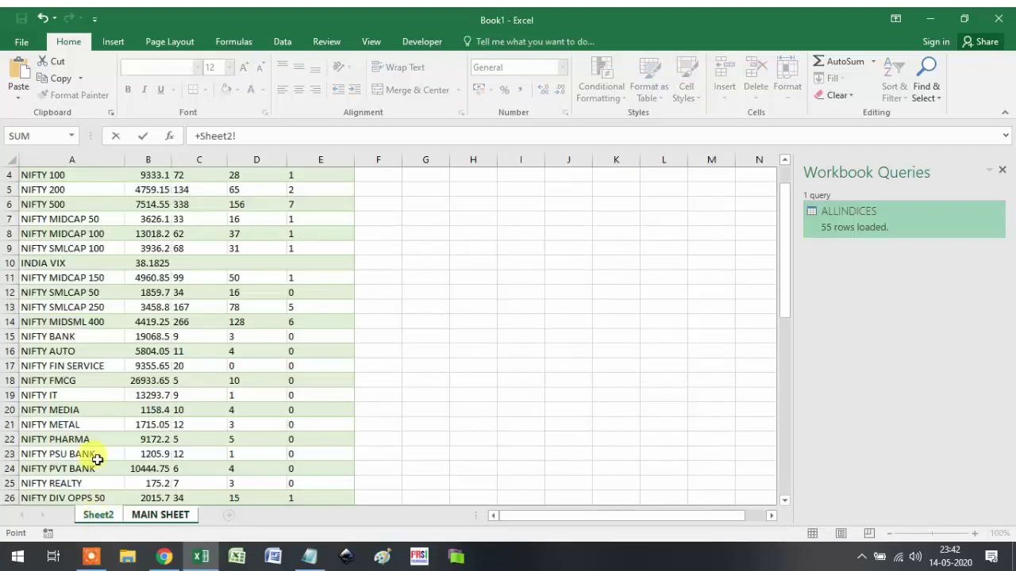
scroll(119, 244, "up", 1)
left_click(64, 189)
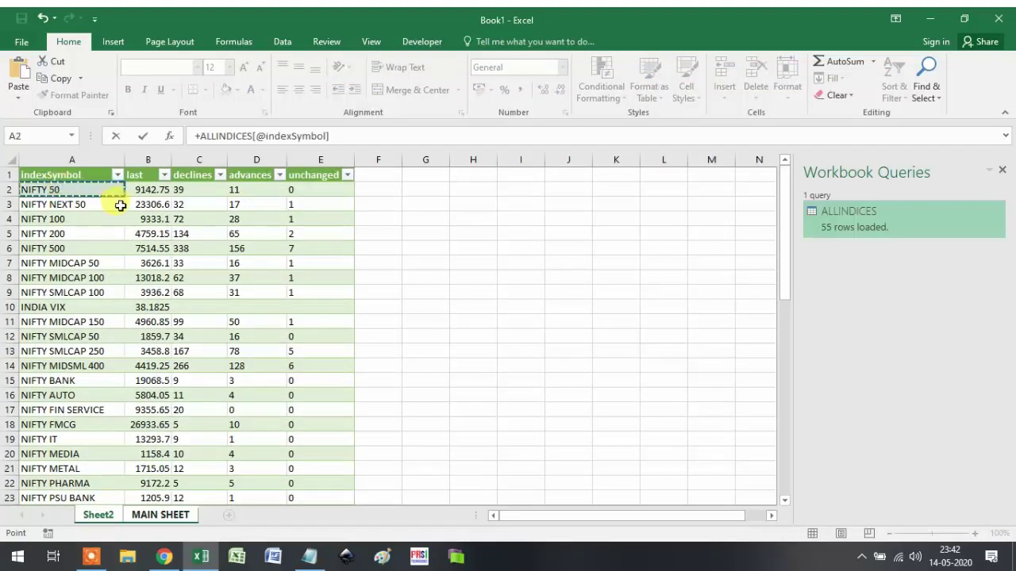
key("Return")
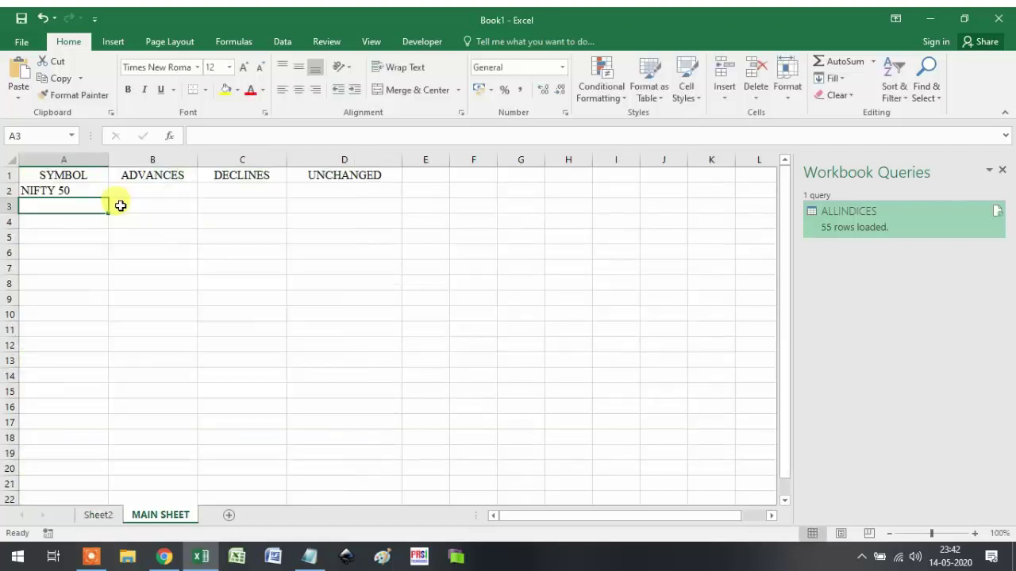
- Link cell B2 to the NIFTY 50 advances value of the ALLINDICES table on Sheet2
key("Up")
key("Right")
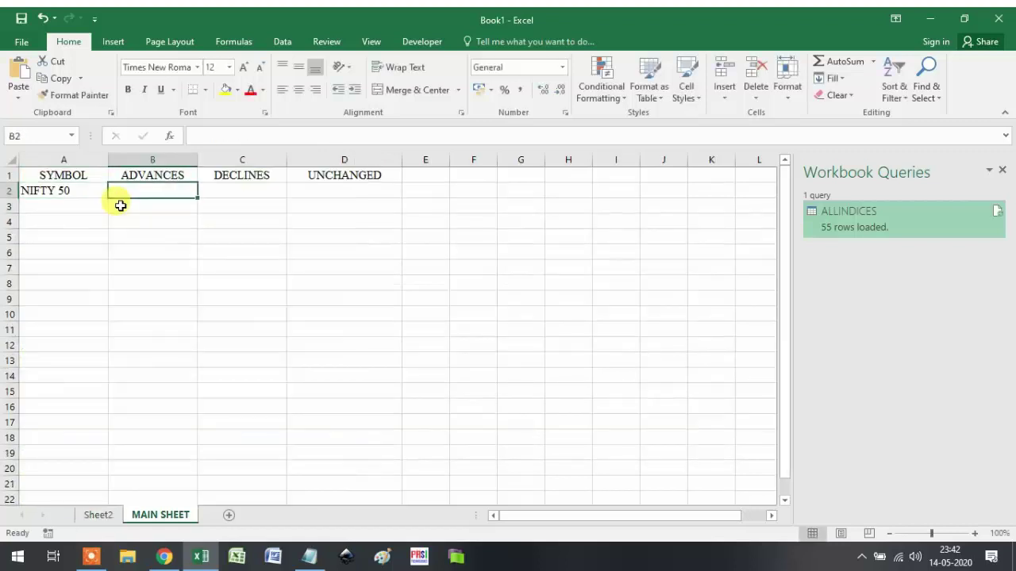
type("+")
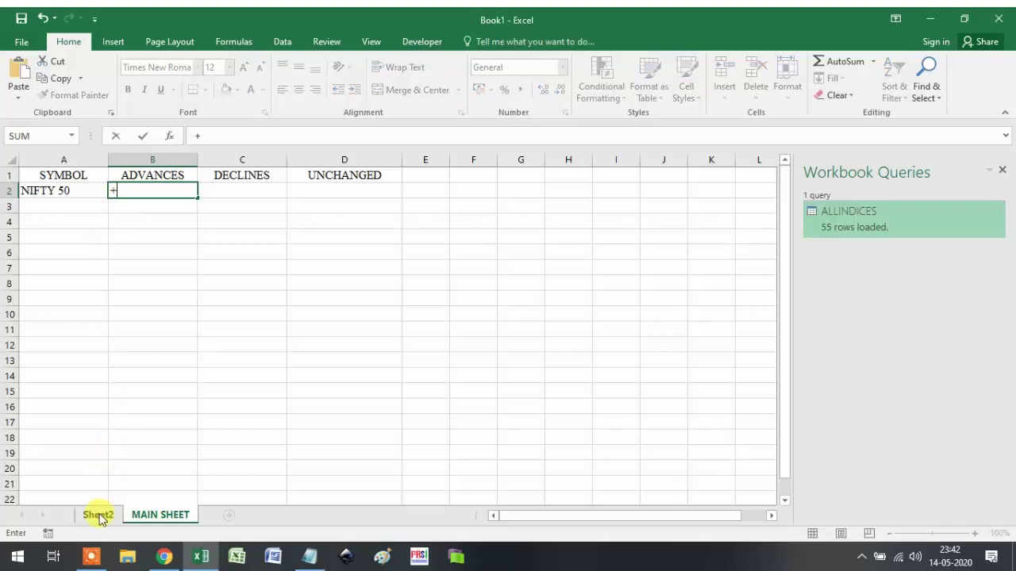
left_click(97, 515)
left_click(243, 190)
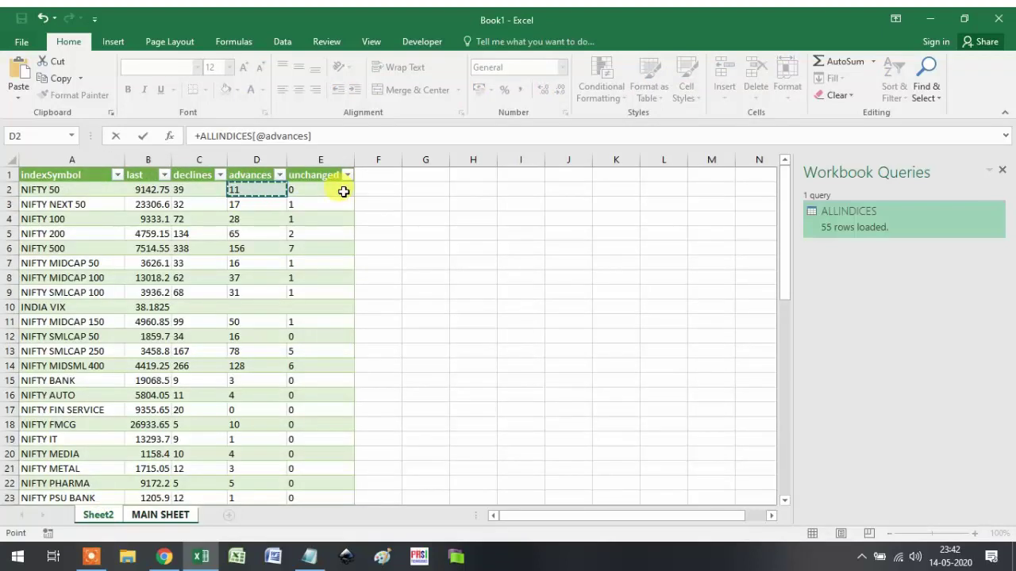
key("Return")
- Link cell C2 to the NIFTY 50 declines value of the ALLINDICES table on Sheet2
key("Up")
key("Right")
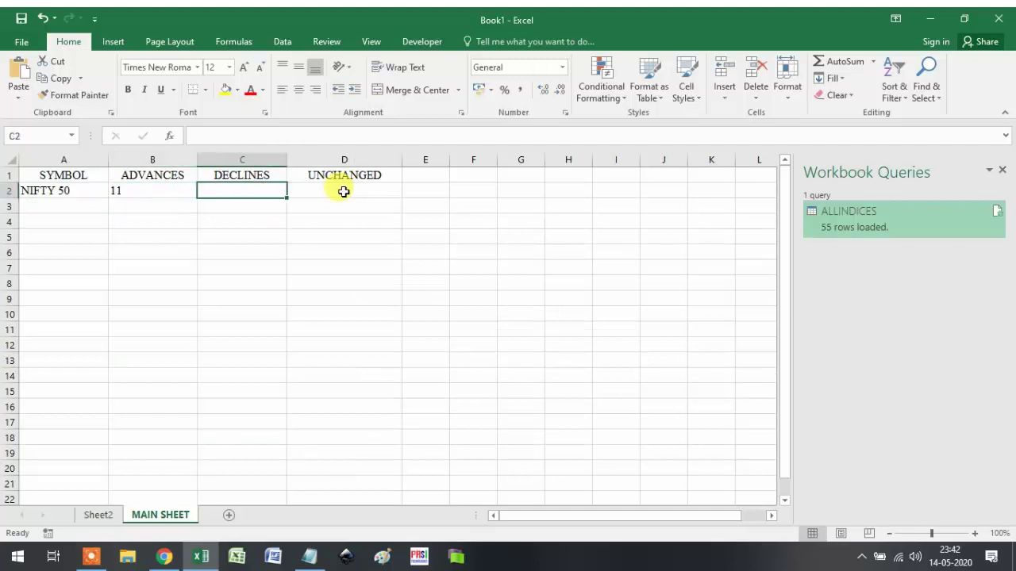
type("+")
left_click(99, 515)
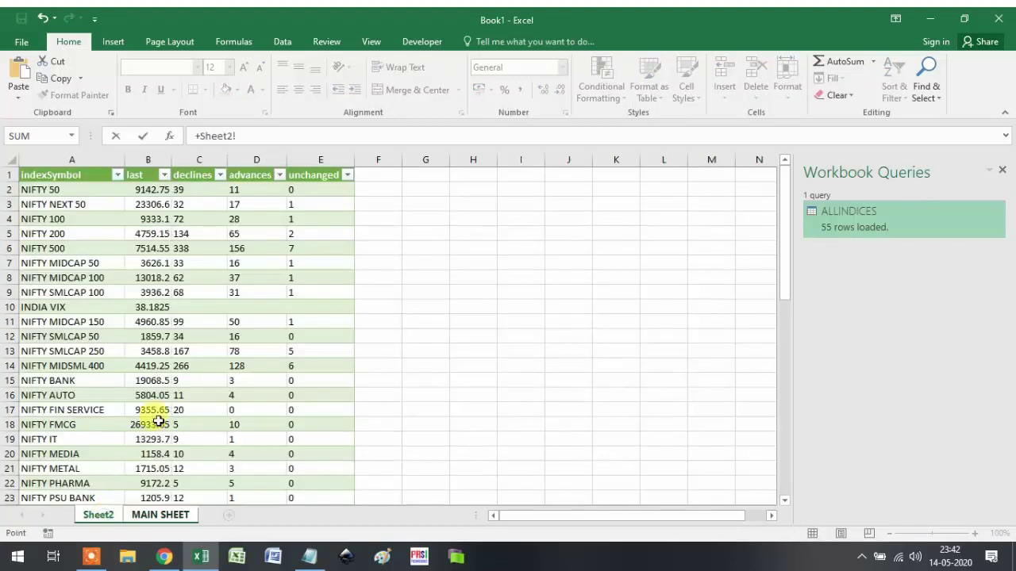
left_click(191, 189)
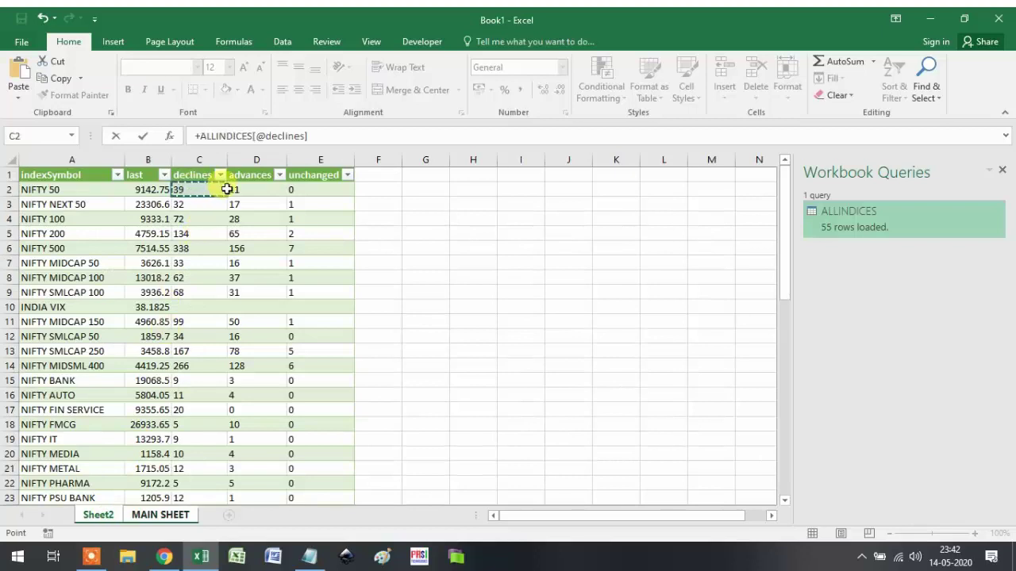
key("Return")
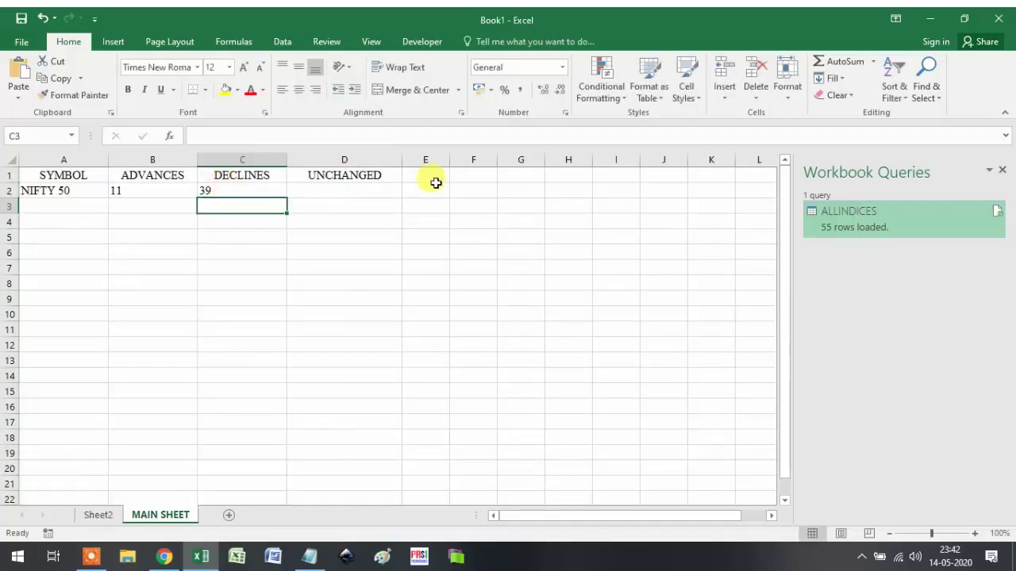
- Link cell D2 to the NIFTY 50 unchanged value of the ALLINDICES table on Sheet2
left_click(330, 188)
type("+")
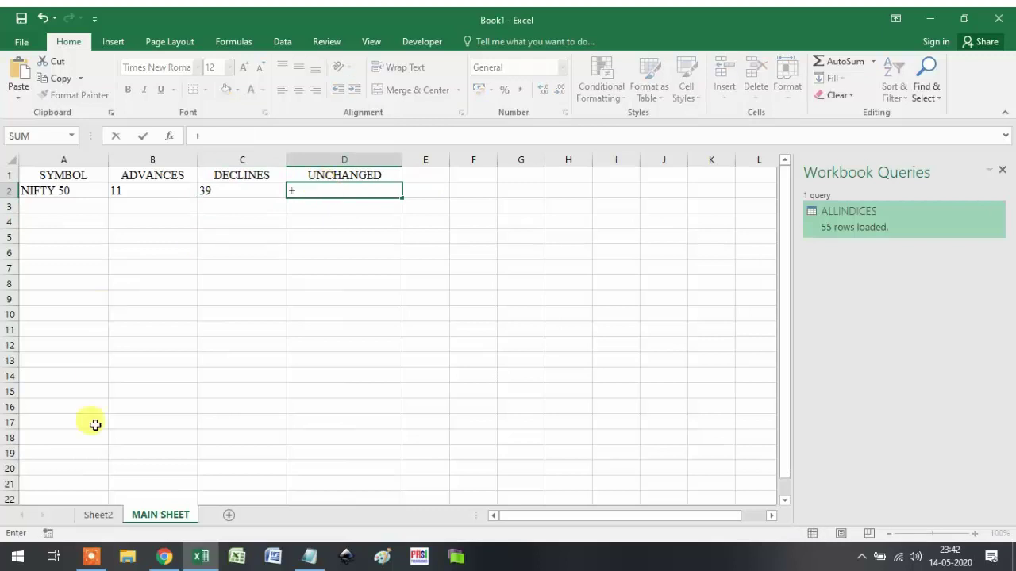
left_click(100, 515)
left_click(312, 191)
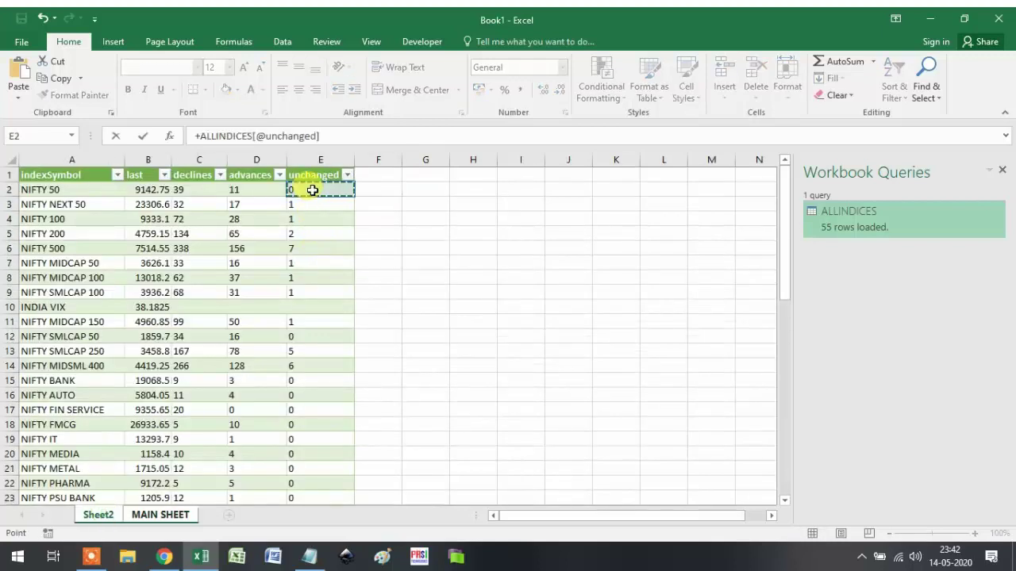
key("Return")
- Centre the contents of the linked cells A2:D2
left_click(312, 190)
key("shift+Left")
key("shift+Left")
key("shift+Left")
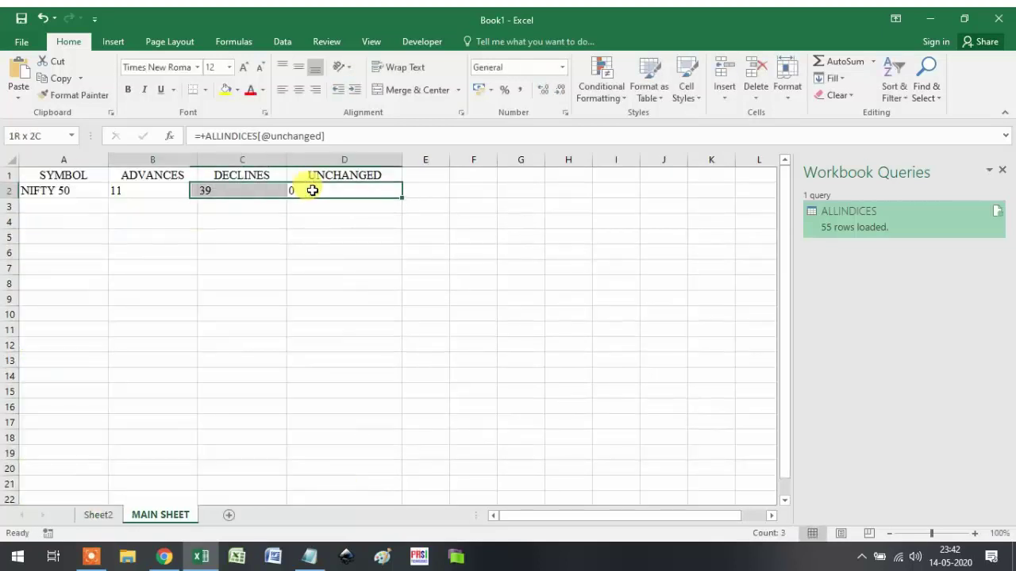
left_click(299, 95)
left_click(204, 222)
- Fill the SYMBOL formula from A2 down to A6
left_click(70, 192)
left_click(94, 204)
left_click(97, 193)
left_click_drag(107, 196, 103, 252)
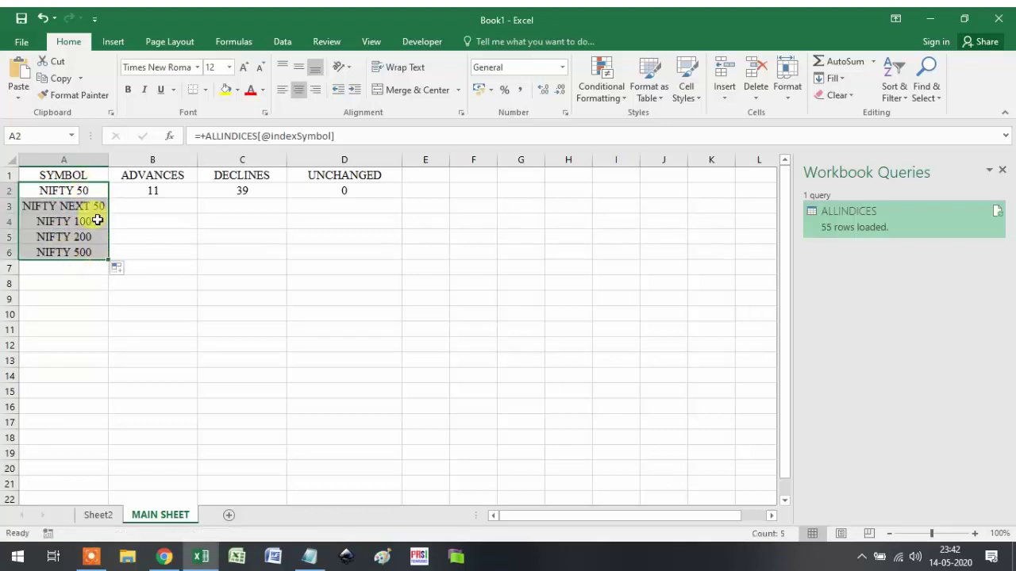
- Fill the ADVANCES, DECLINES and UNCHANGED formulas from B2:D2 down to row 6
left_click(176, 193)
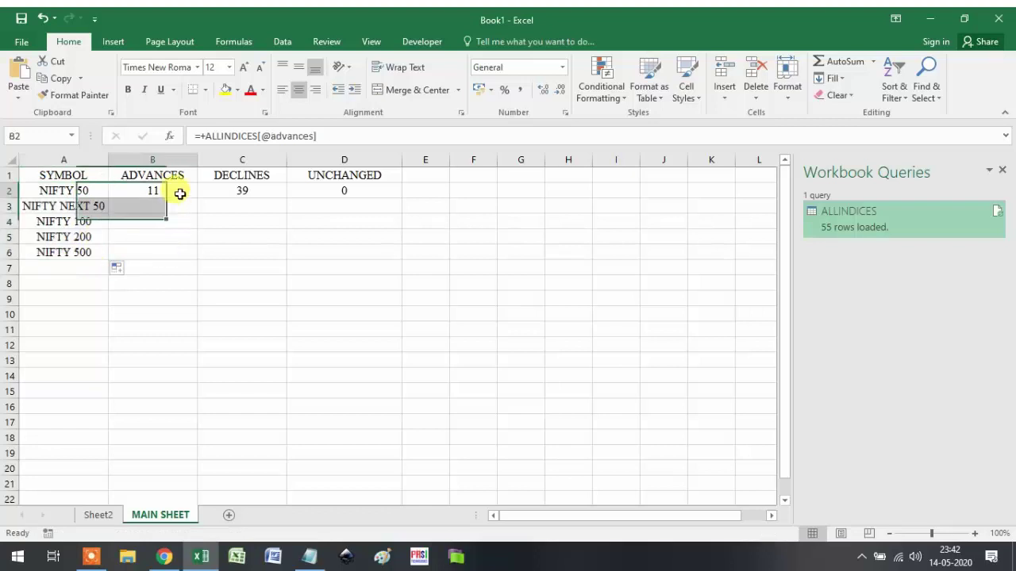
left_click_drag(162, 193, 323, 192)
left_click_drag(403, 199, 394, 257)
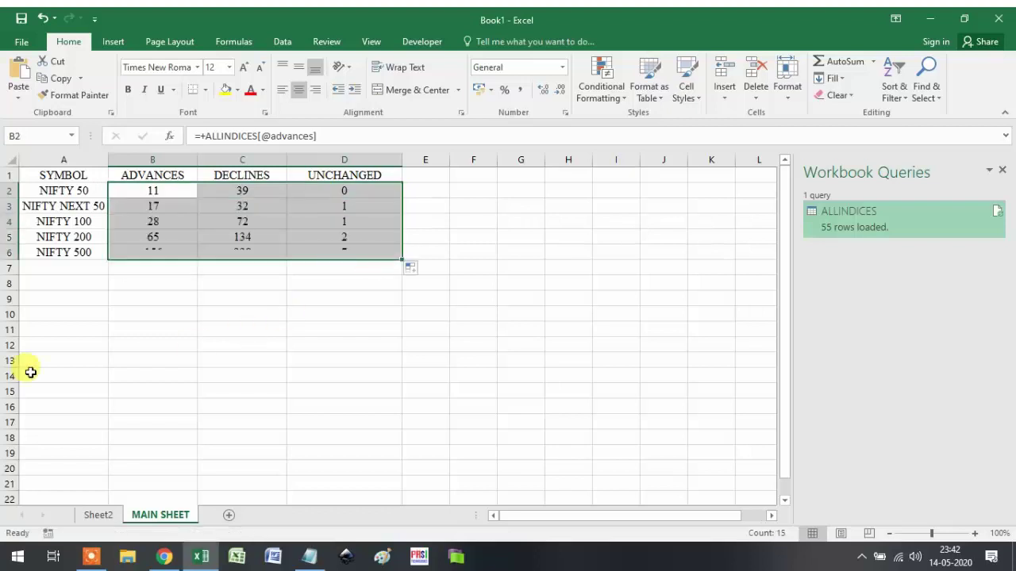
left_click(308, 400)
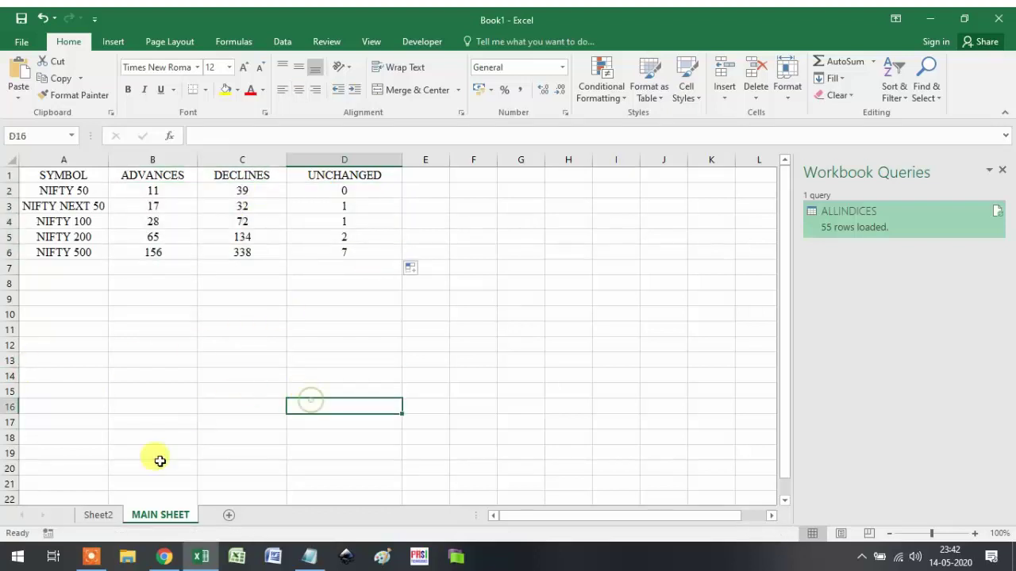
left_click(134, 329)
- Set the NIFTY 50 advances value on Sheet2 to 15 and check the linked cell B2 on MAIN SHEET
left_click(99, 515)
left_click(241, 189)
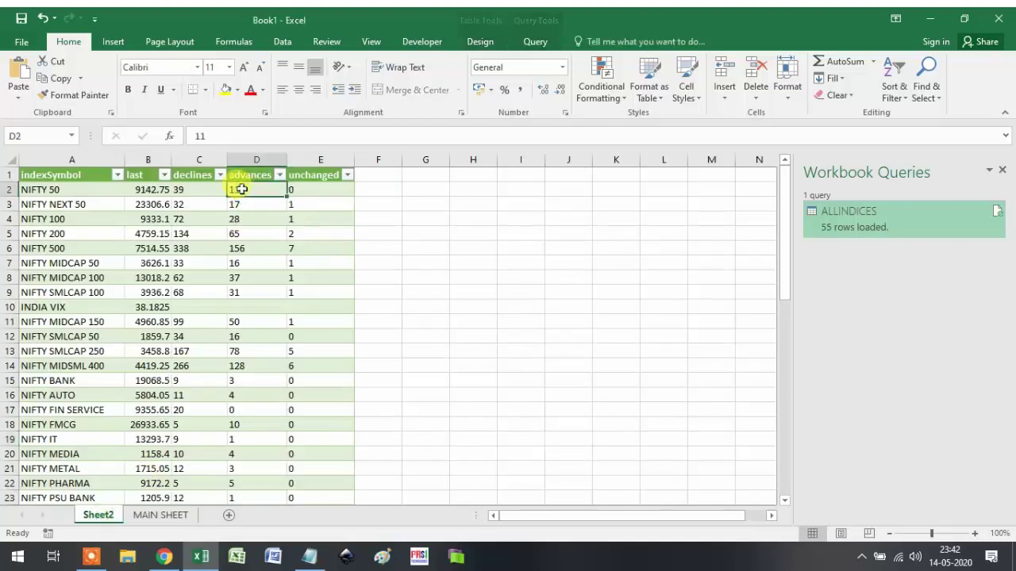
type("15")
key("Return")
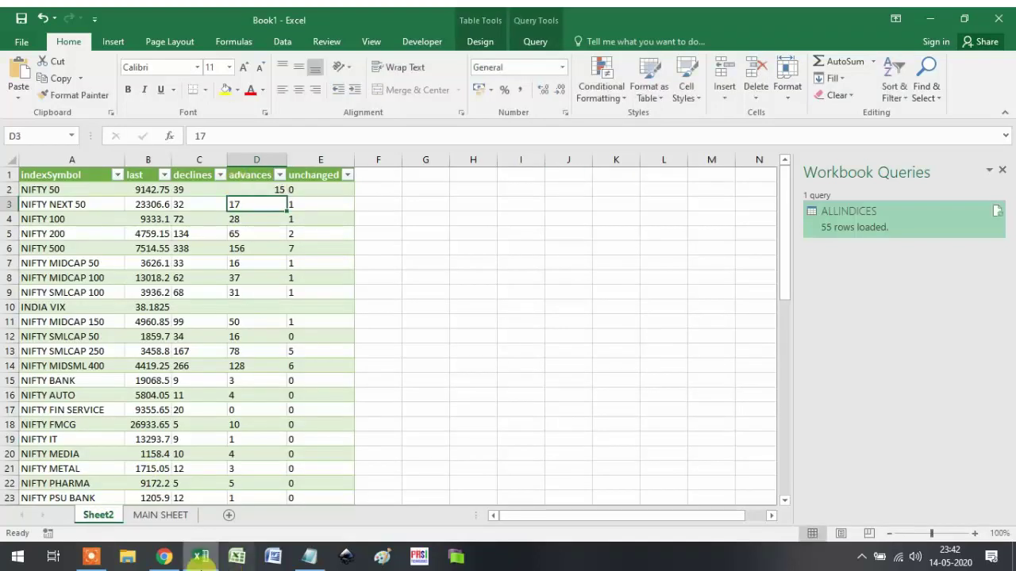
left_click(155, 516)
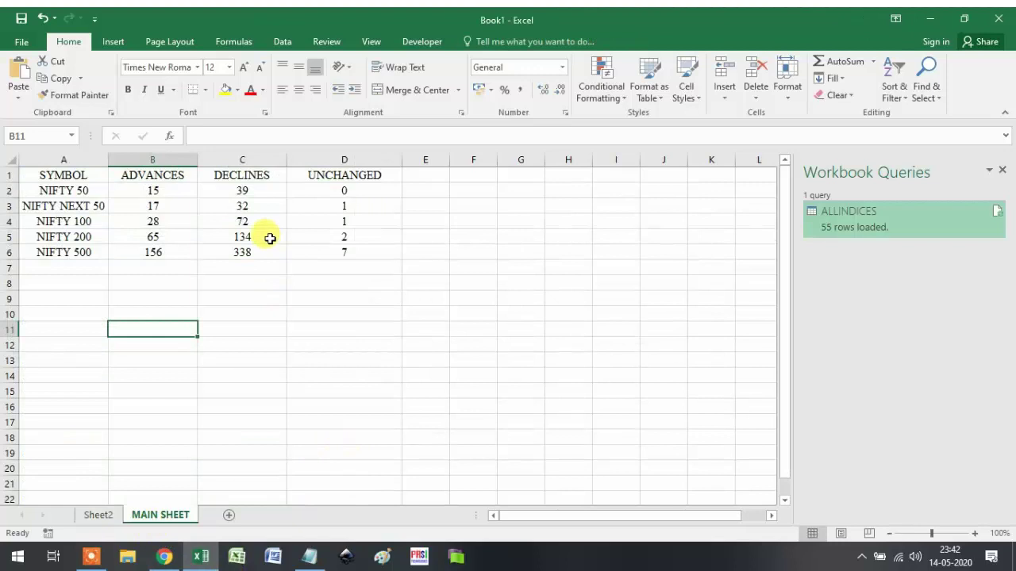
left_click(175, 190)
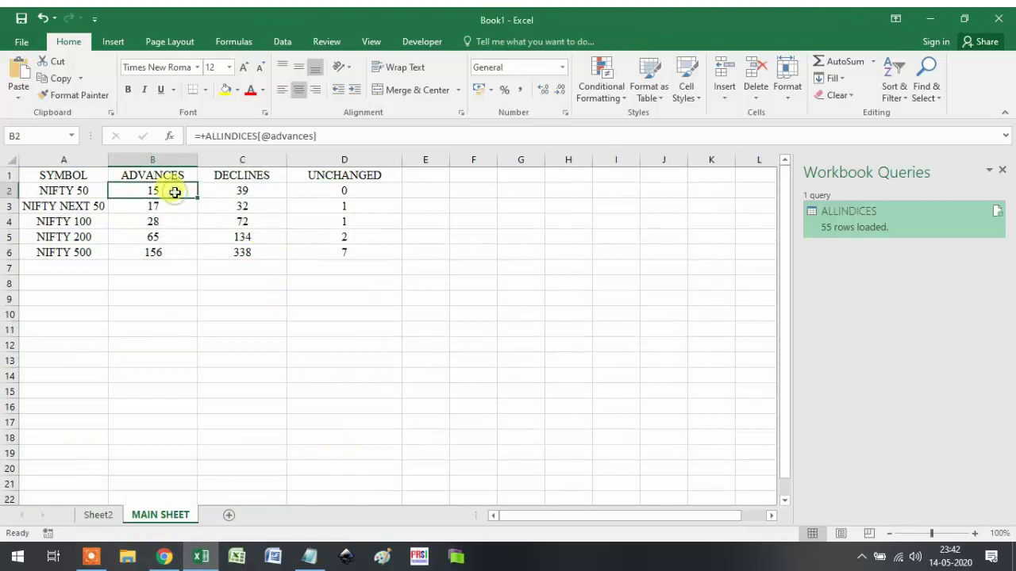
- Undo the test change to the NIFTY 50 advances value on Sheet2 and return to MAIN SHEET
left_click(101, 516)
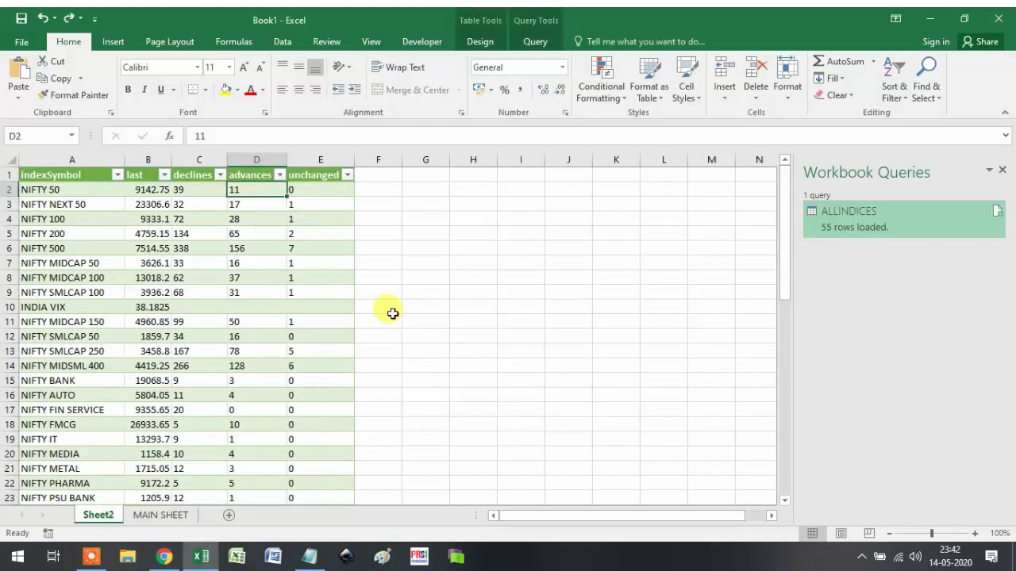
left_click(429, 319)
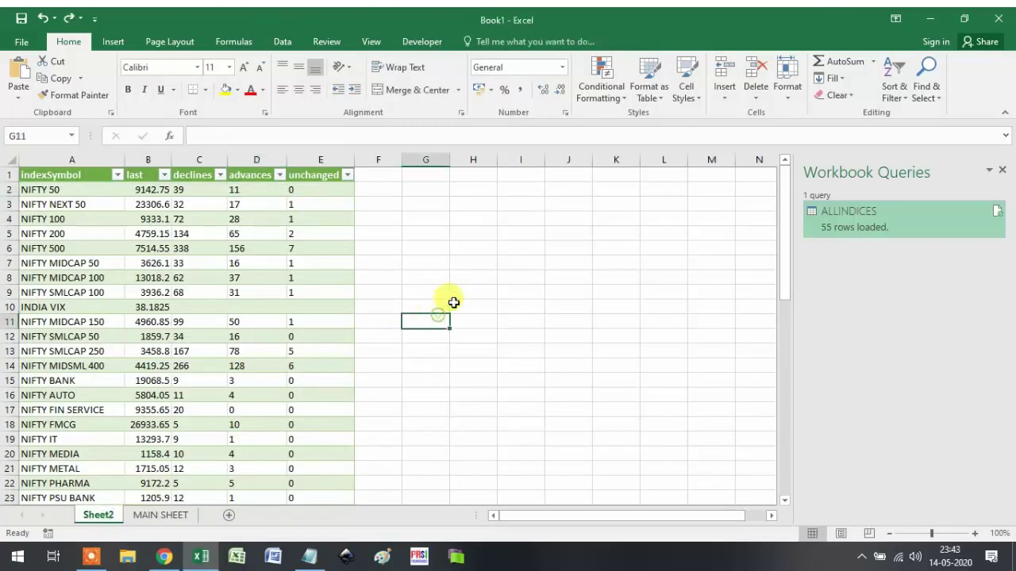
left_click(150, 517)
left_click(463, 363)
- Set the font size of the table in A1:D6 to 28 and auto-fit the column widths
left_click_drag(76, 181, 363, 243)
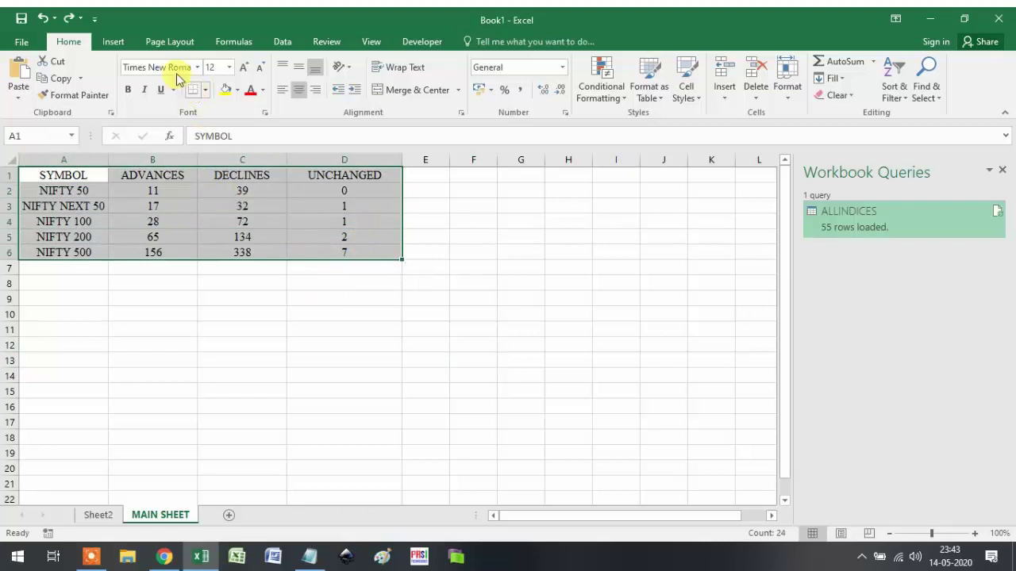
left_click(228, 67)
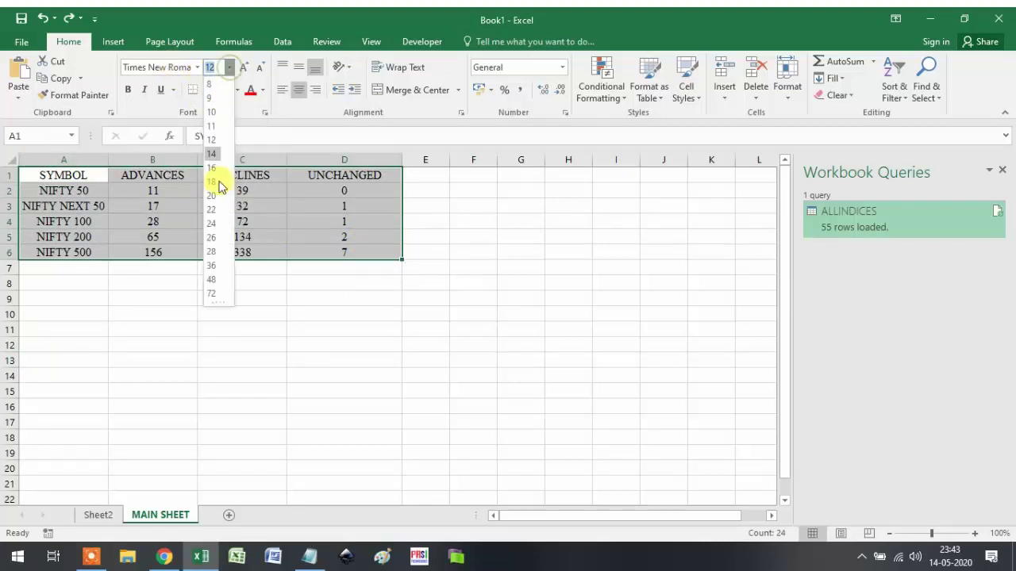
left_click(215, 254)
left_click(11, 159)
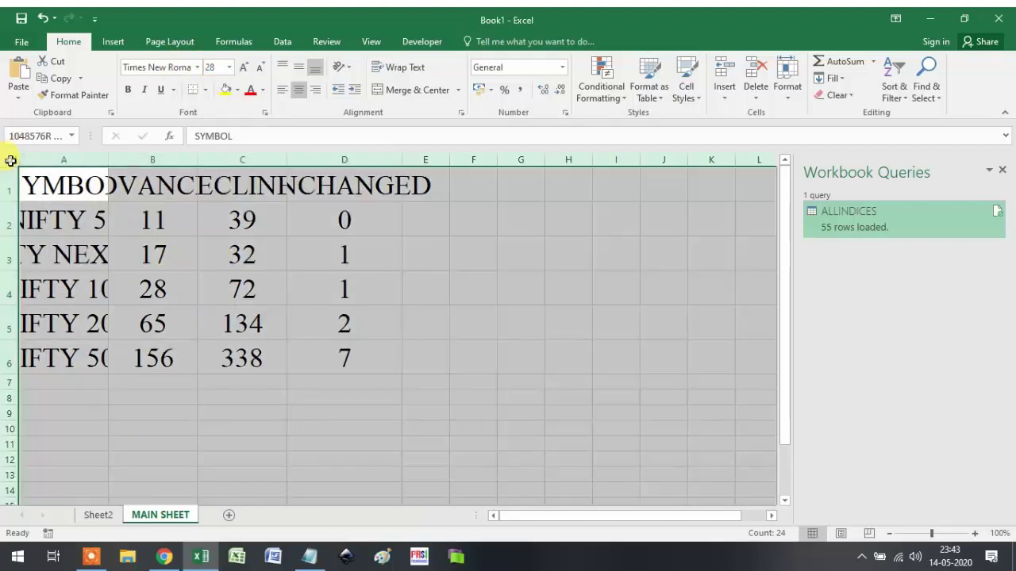
double_click(107, 161)
left_click(508, 293)
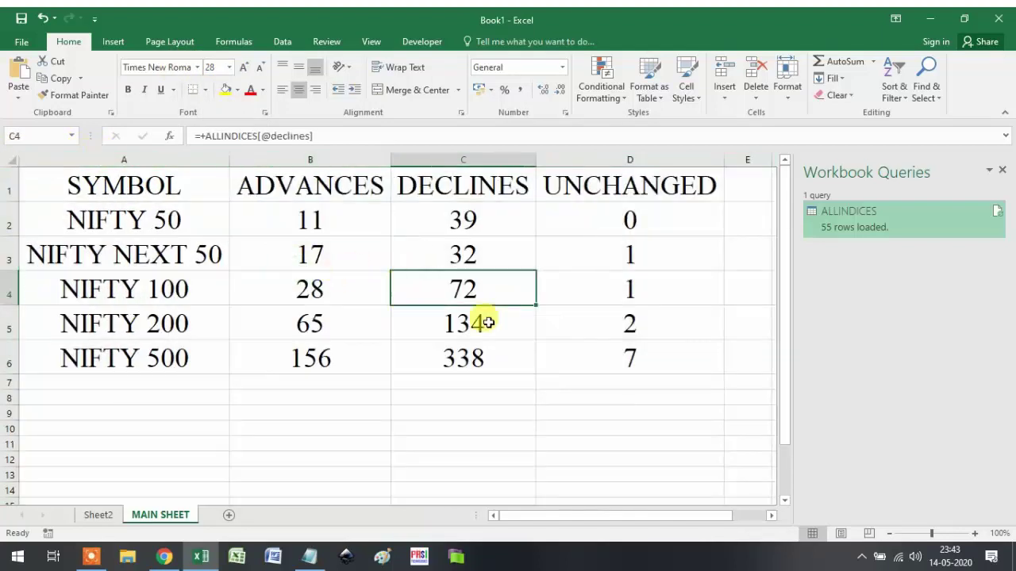
left_click(545, 324)
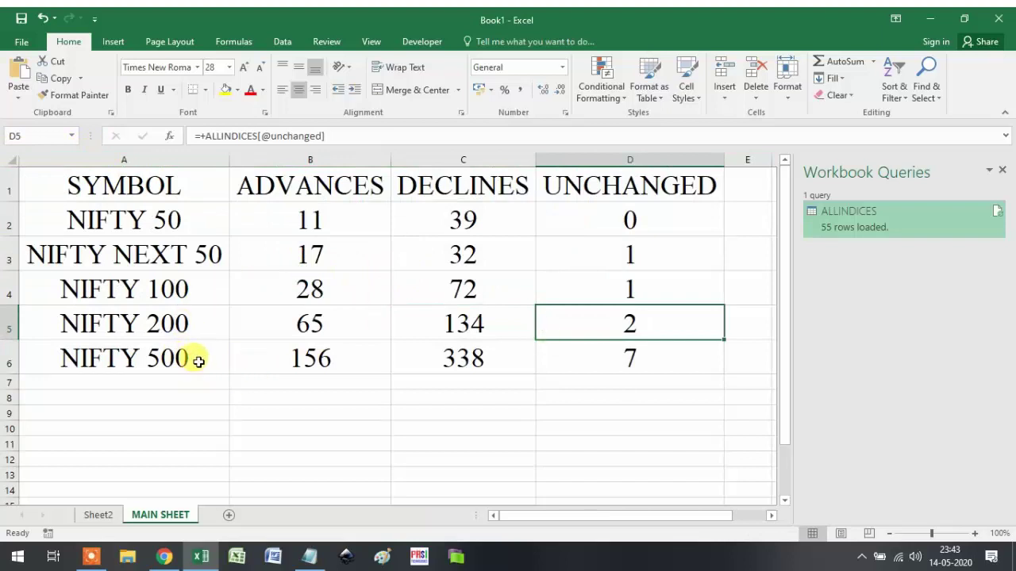
- Link cell A7 of MAIN SHEET to the INDIA VIX symbol in Sheet2 cell A10
left_click(177, 383)
type("+")
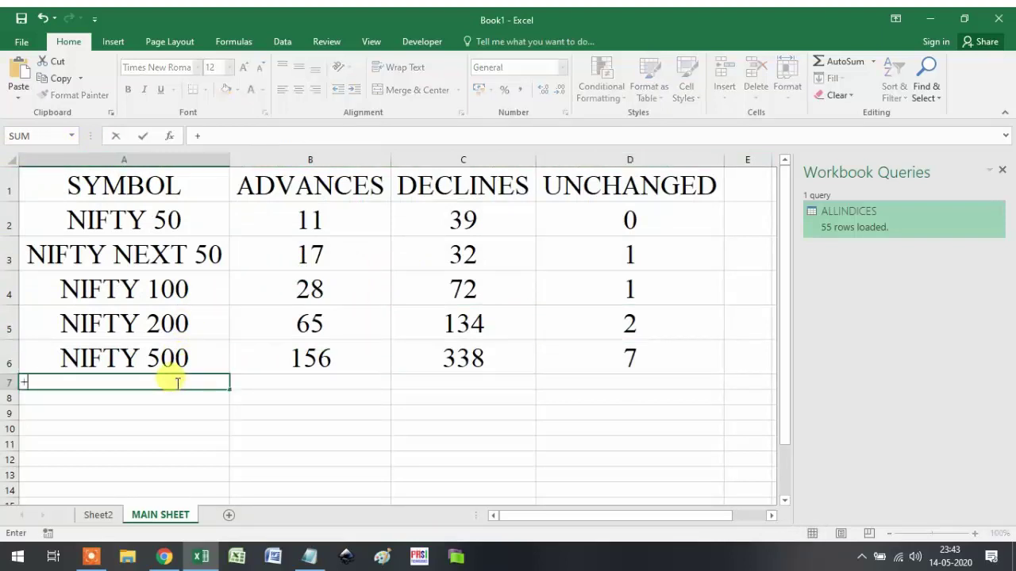
left_click(94, 515)
left_click(65, 321)
left_click(65, 307)
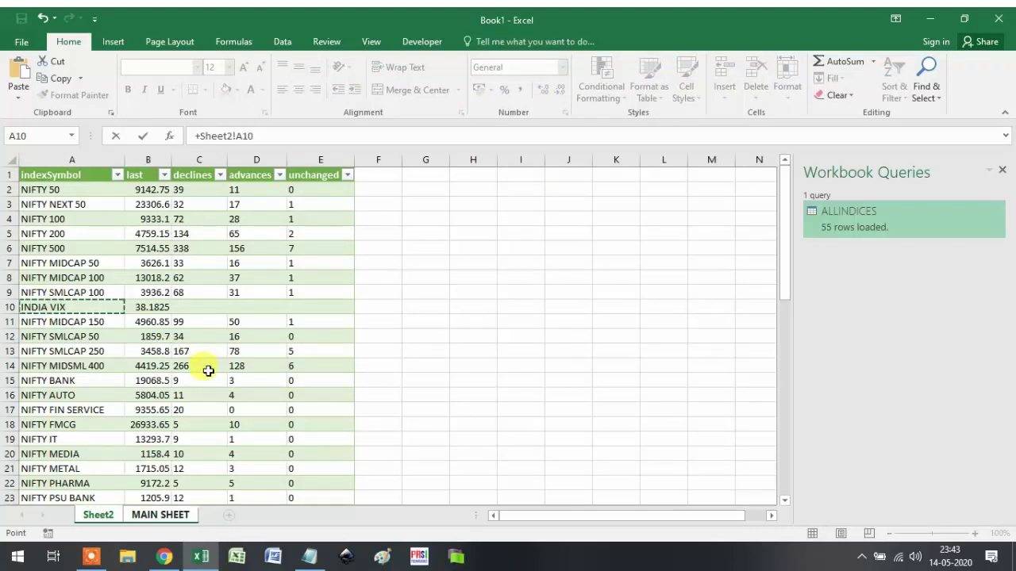
key("Return")
key("Up")
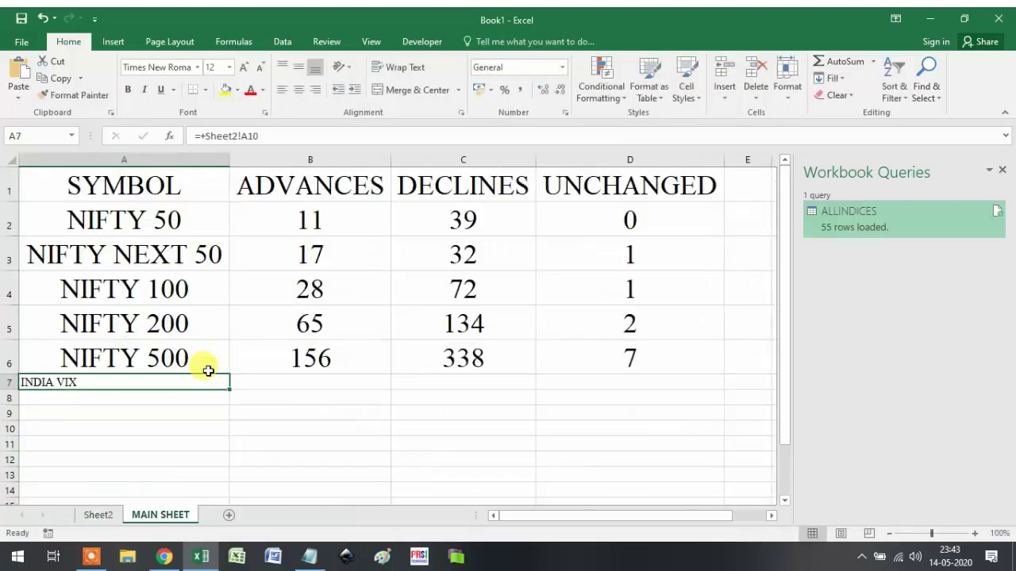
- Copy the formatting of the NIFTY 500 row A6:D6 to the INDIA VIX row 7
left_click_drag(202, 355, 675, 358)
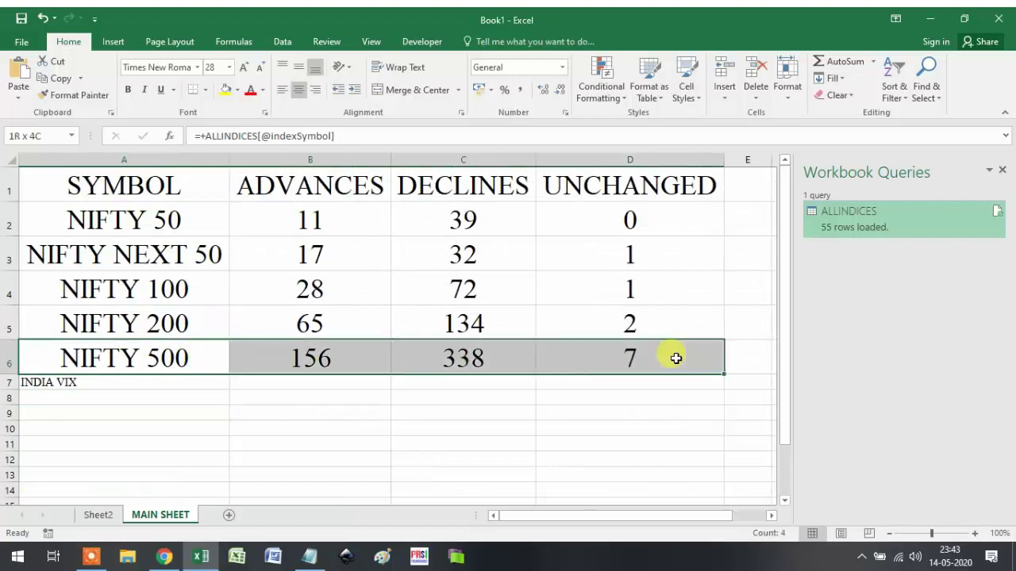
left_click(73, 95)
left_click(111, 386)
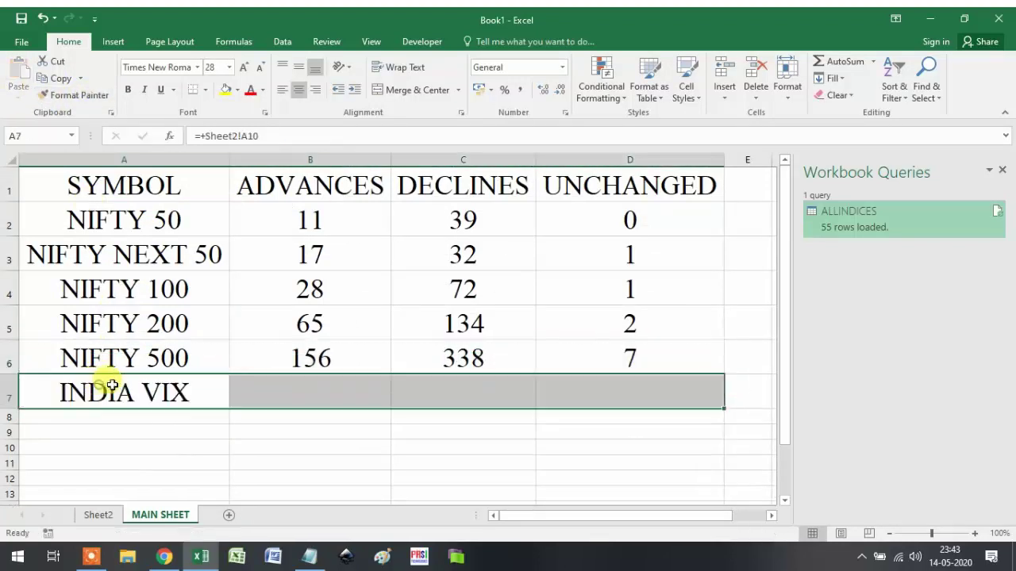
- Link cell B7 to the INDIA VIX last value in Sheet2 cell B10
left_click(328, 386)
type("+")
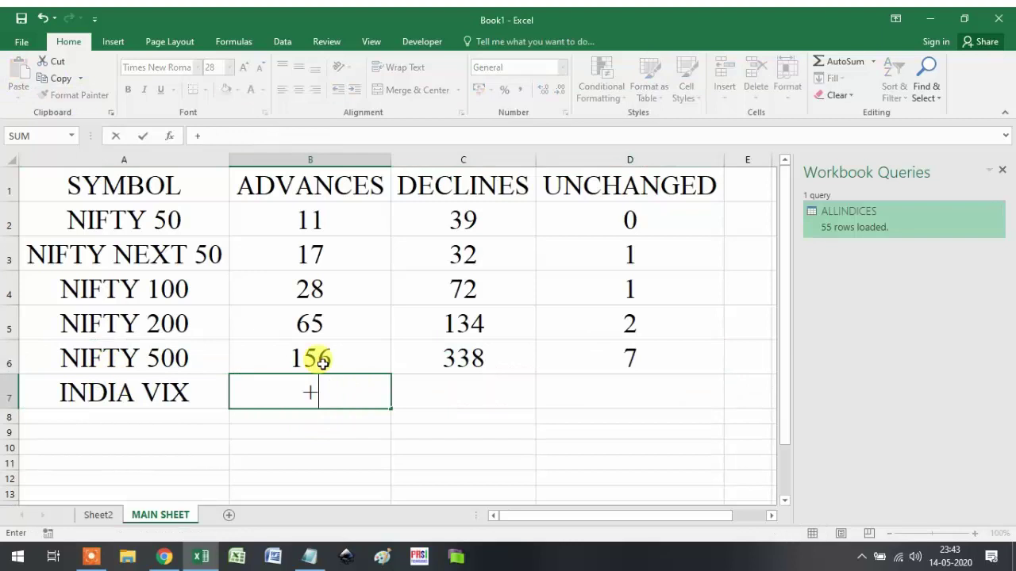
left_click(99, 515)
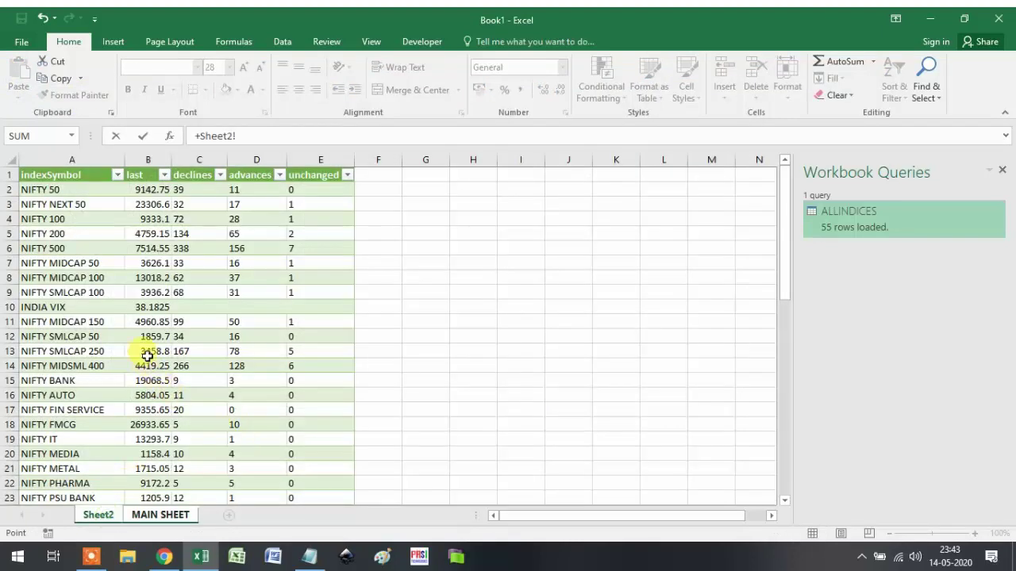
key("Return")
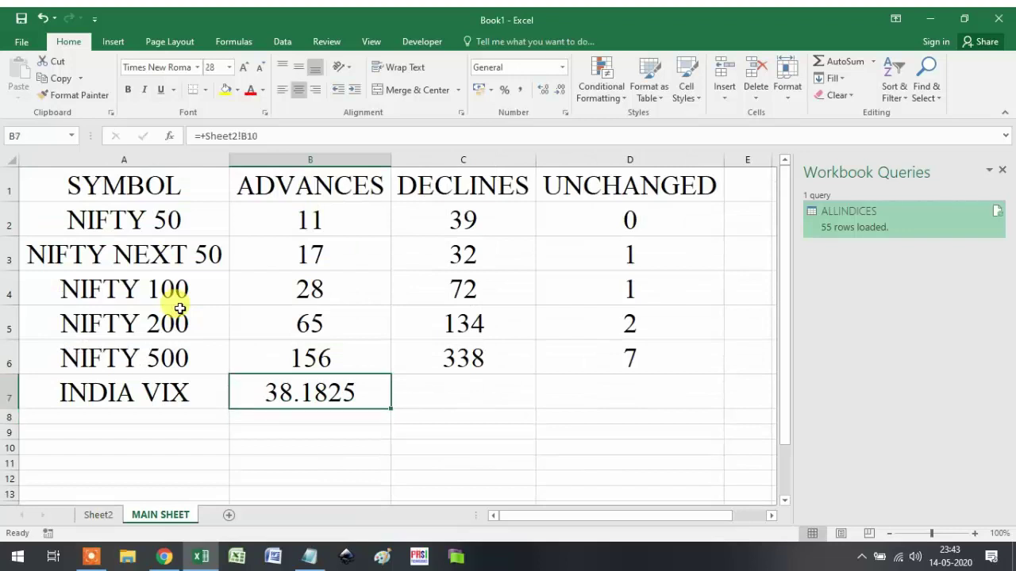
- Close the Workbook Queries pane
left_click(279, 42)
left_click(268, 61)
left_click(796, 278)
- Move the linked INDIA VIX cells A7:B7 to F2:G2
left_click_drag(119, 393, 335, 393)
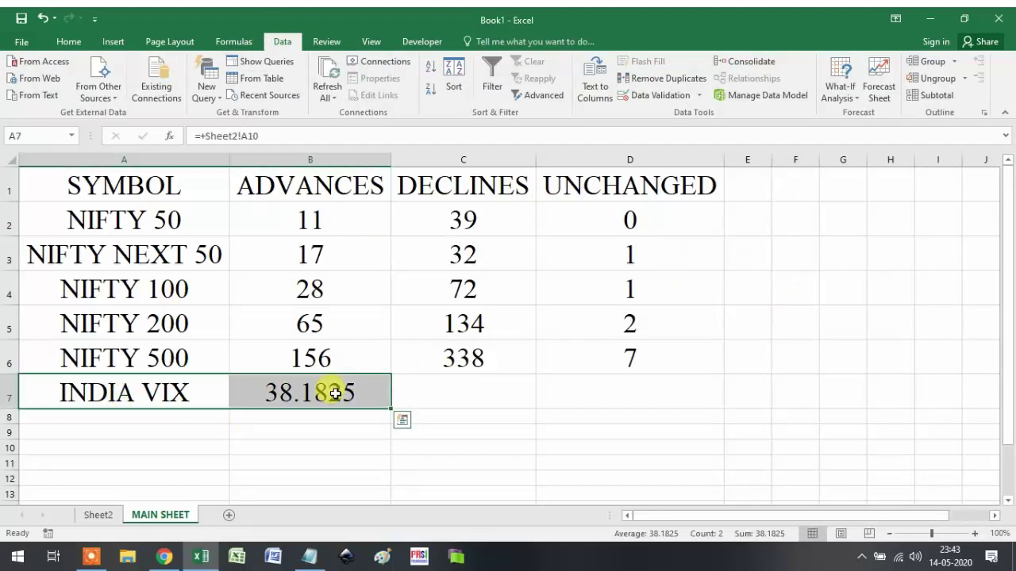
key("ctrl+c")
left_click(779, 223)
key("Return")
left_click(870, 308)
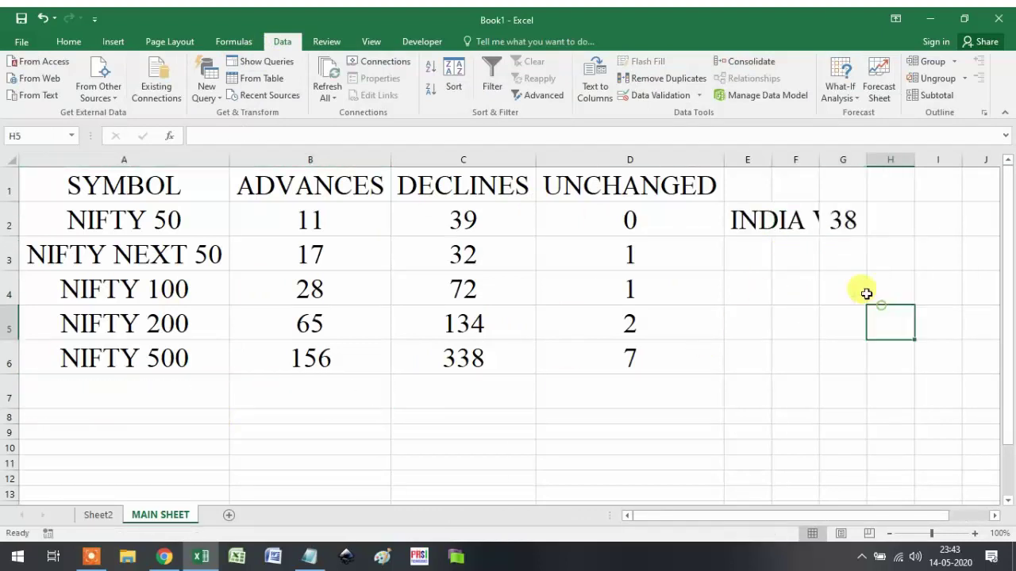
- Auto-fit column F and widen column G to fit the INDIA VIX label and value
double_click(819, 159)
left_click(898, 242)
left_click_drag(962, 160, 1000, 182)
left_click(758, 293)
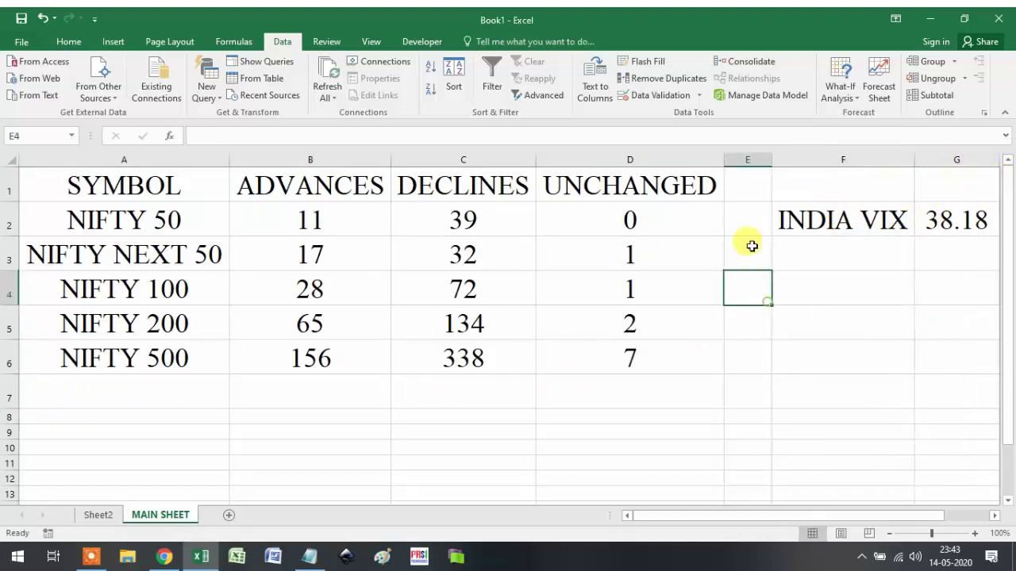
left_click(802, 311)
left_click(856, 226)
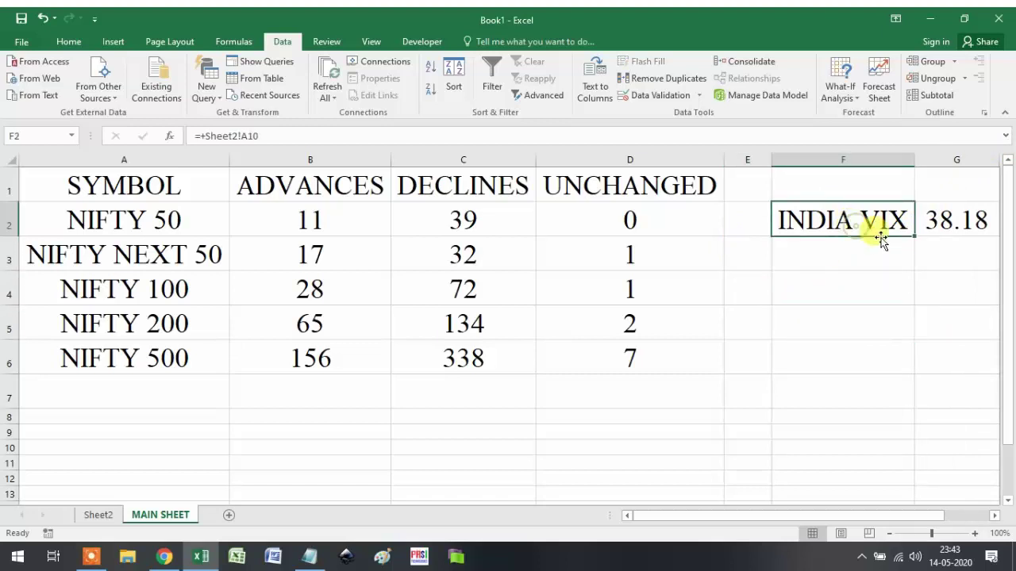
left_click(601, 369)
- Link cell A7 of MAIN SHEET to the NIFTY BANK symbol on Sheet2
left_click(129, 388)
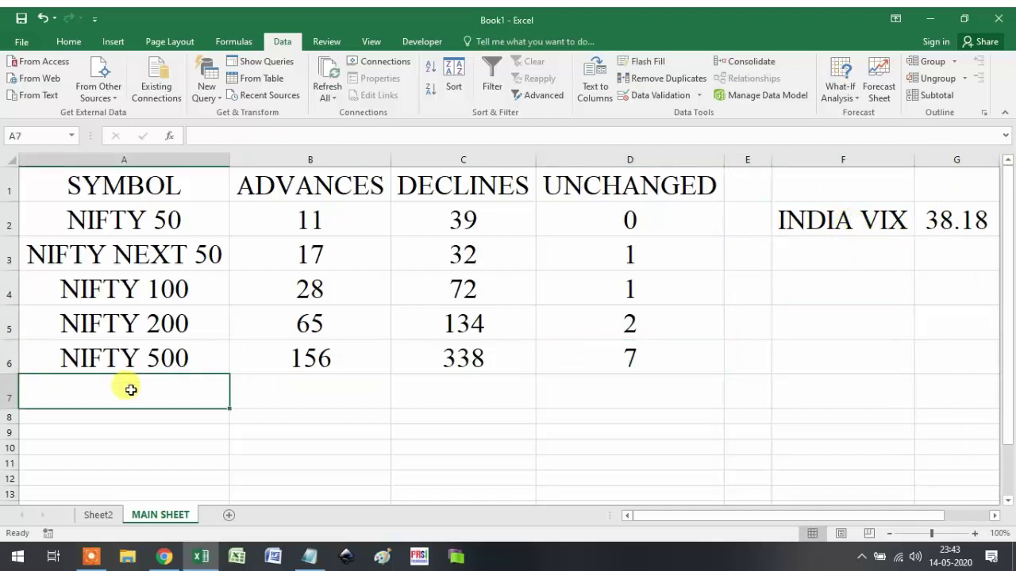
type("+")
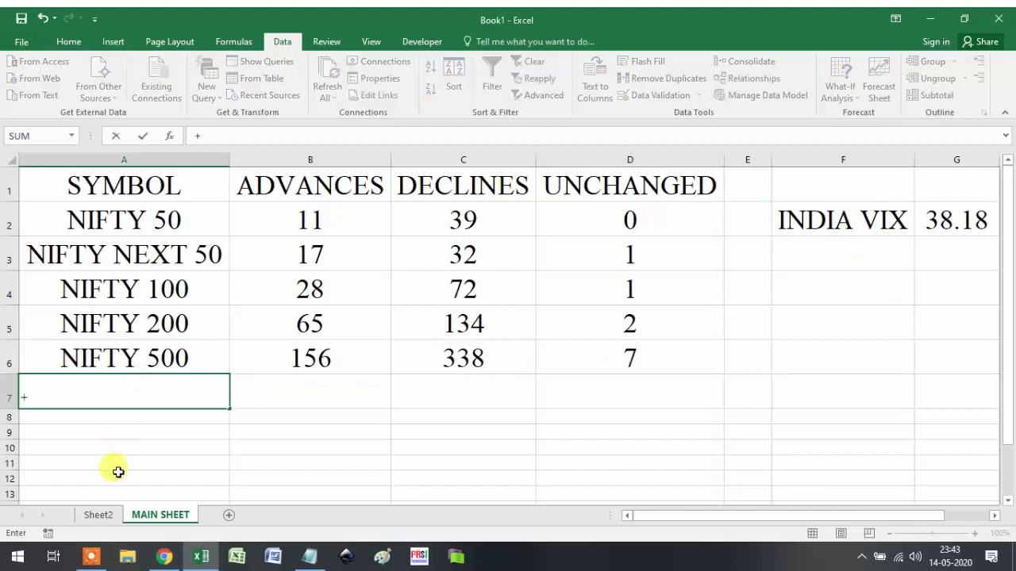
left_click(99, 515)
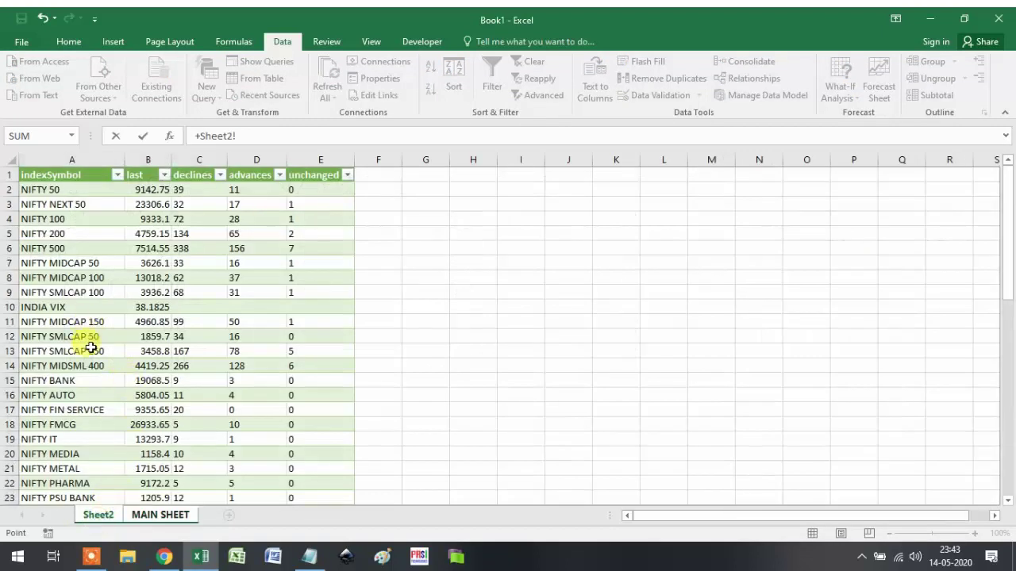
left_click(90, 380)
key("Return")
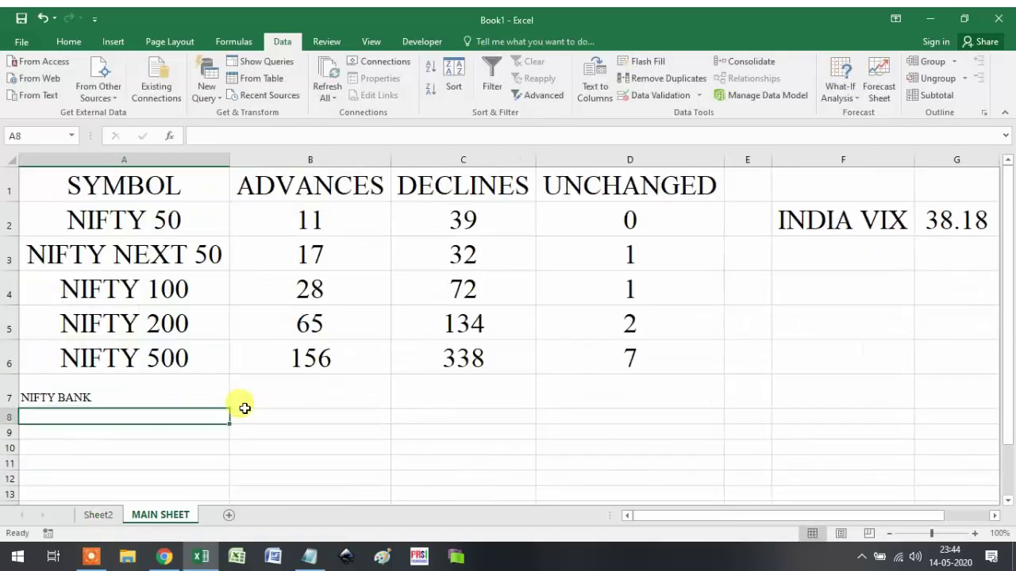
- Copy the formatting of the NIFTY 500 row A6:D6 to the NIFTY BANK row 7
left_click_drag(129, 346, 611, 351)
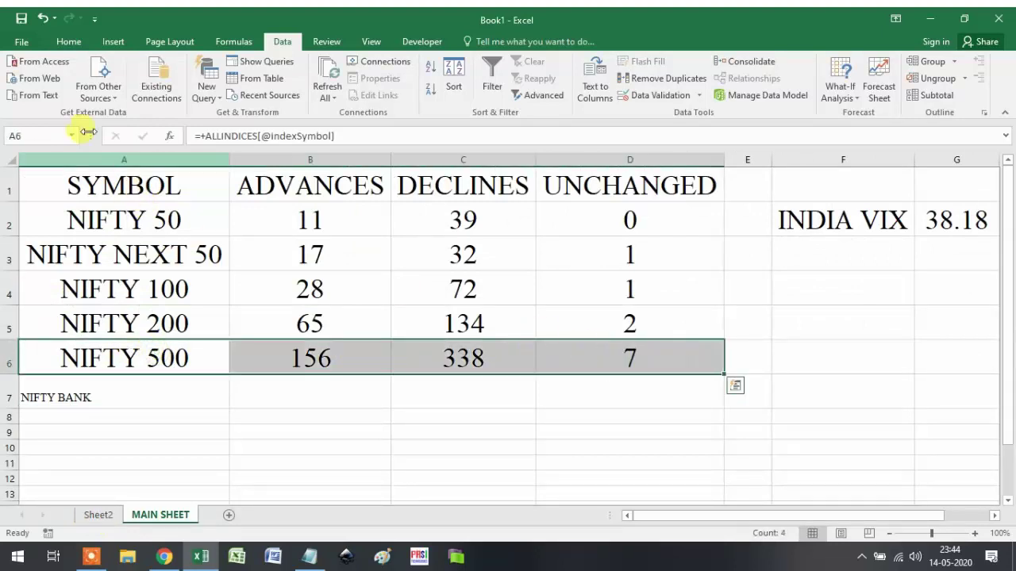
left_click(21, 41)
left_click(29, 38)
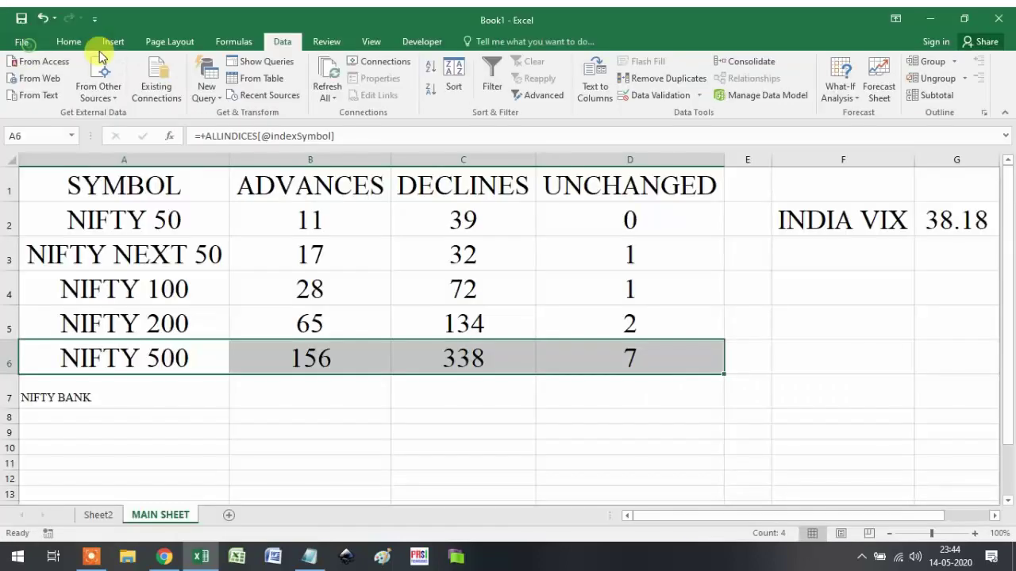
left_click(79, 41)
left_click(74, 94)
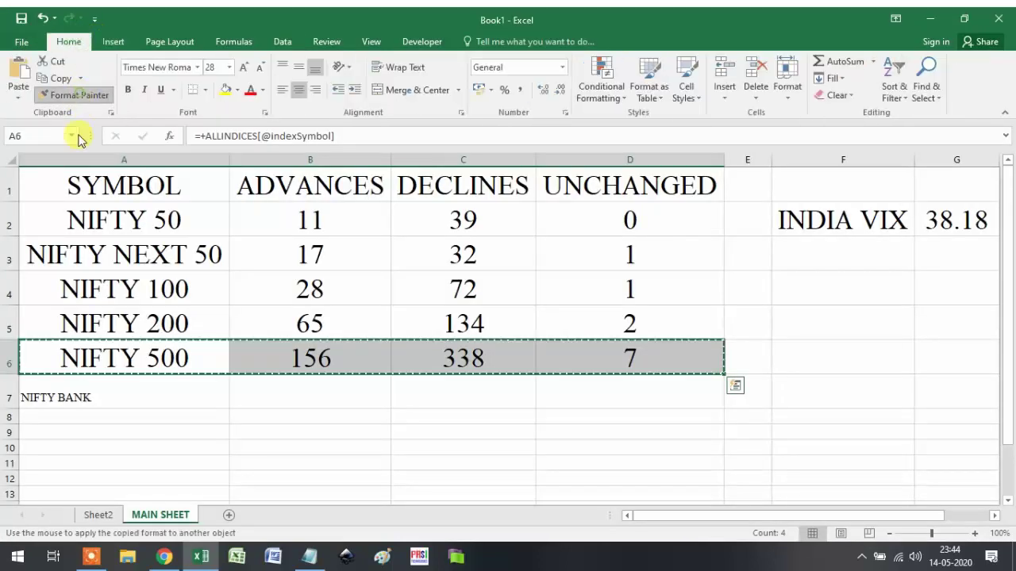
left_click(90, 393)
- Link cell B7 of MAIN SHEET to the NIFTY BANK advances figure in Sheet2 cell D15
left_click(319, 394)
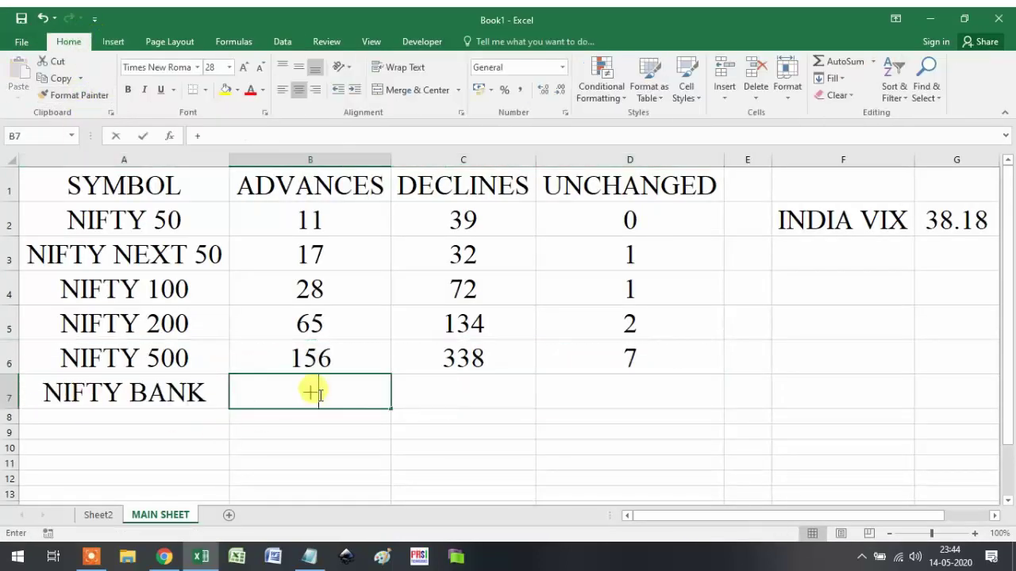
type("+")
left_click(100, 517)
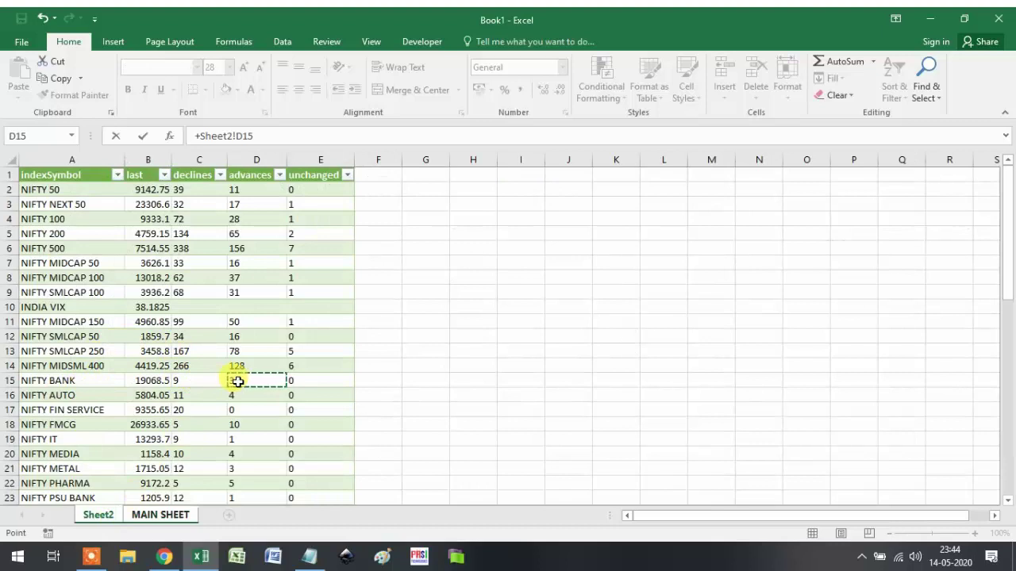
key("Return")
- Link cell C7 of MAIN SHEET to the NIFTY BANK declines figure in Sheet2 cell C15
left_click(442, 377)
type("+")
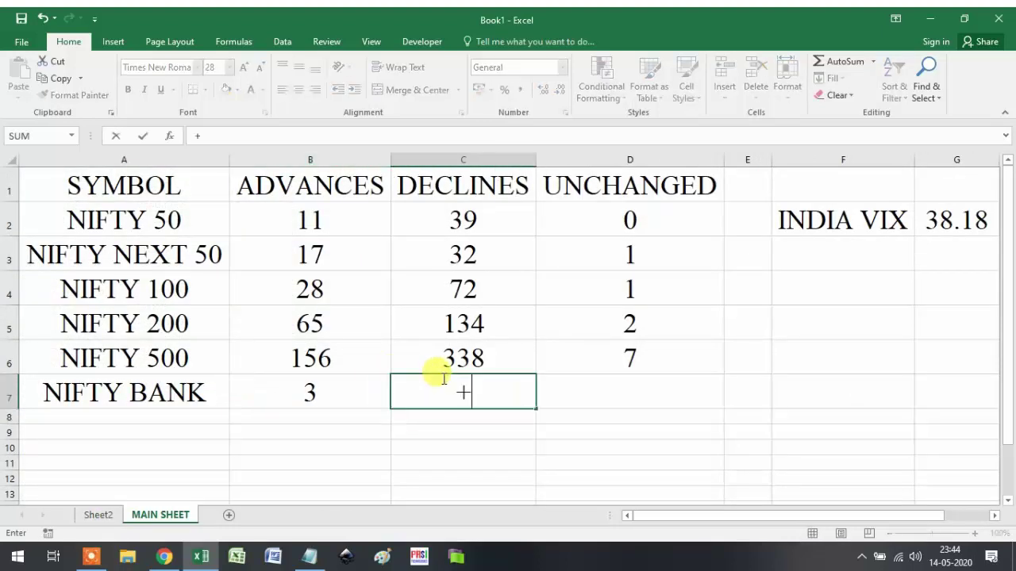
left_click(101, 522)
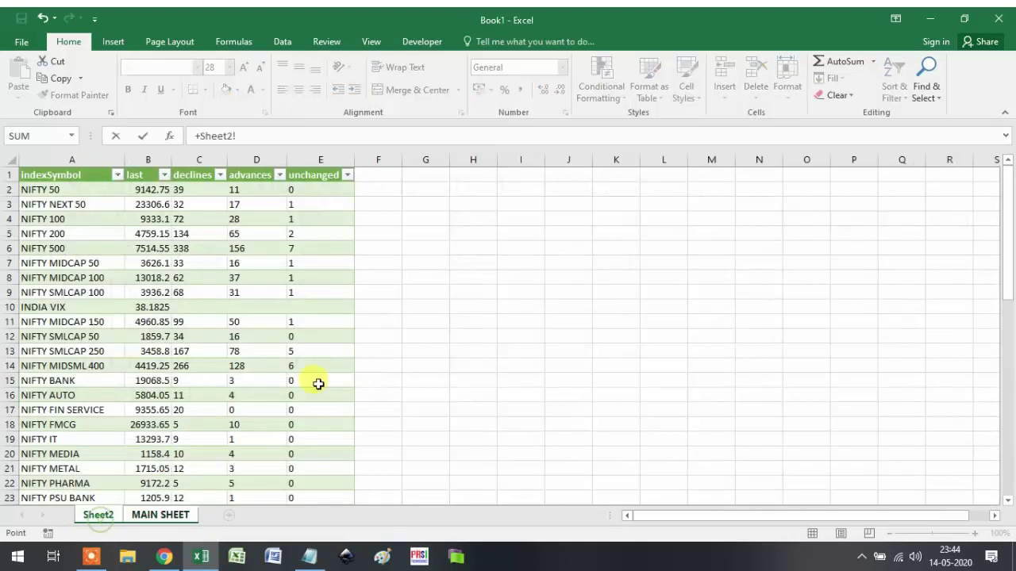
left_click(206, 384)
key("Return")
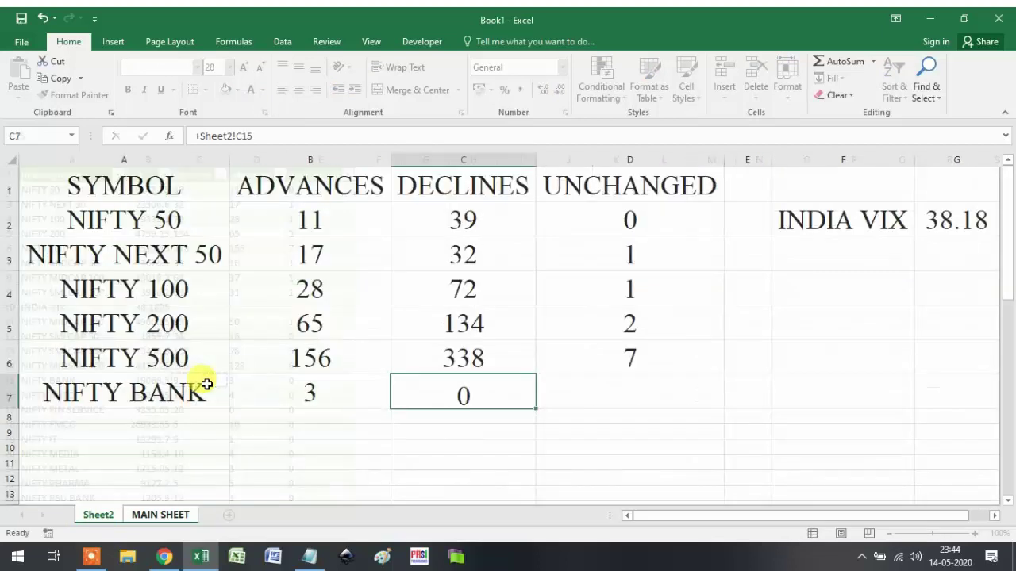
- Link cell D7 of MAIN SHEET to the NIFTY BANK unchanged figure on Sheet2
left_click(608, 368)
left_click(605, 400)
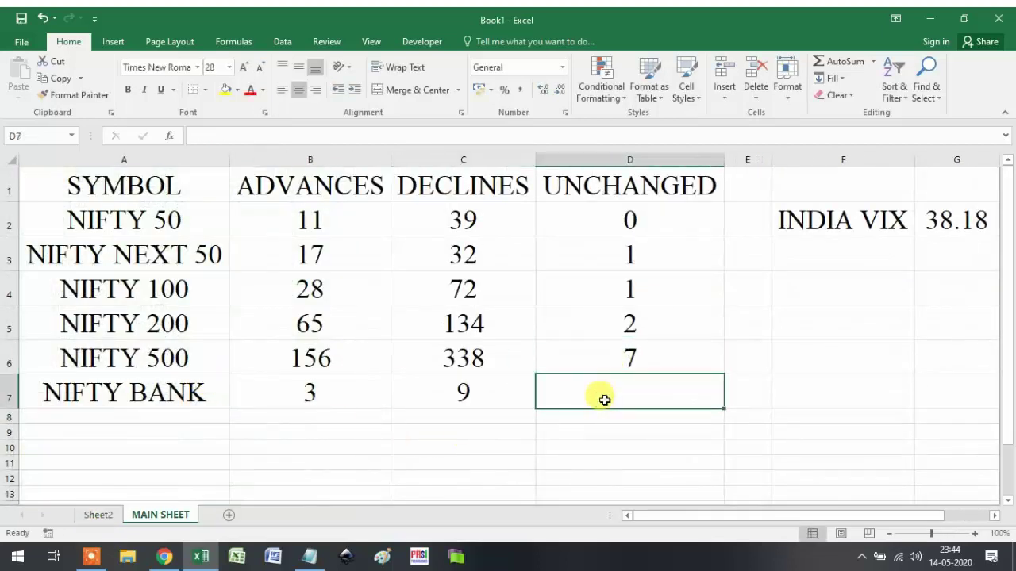
type("+")
left_click(100, 516)
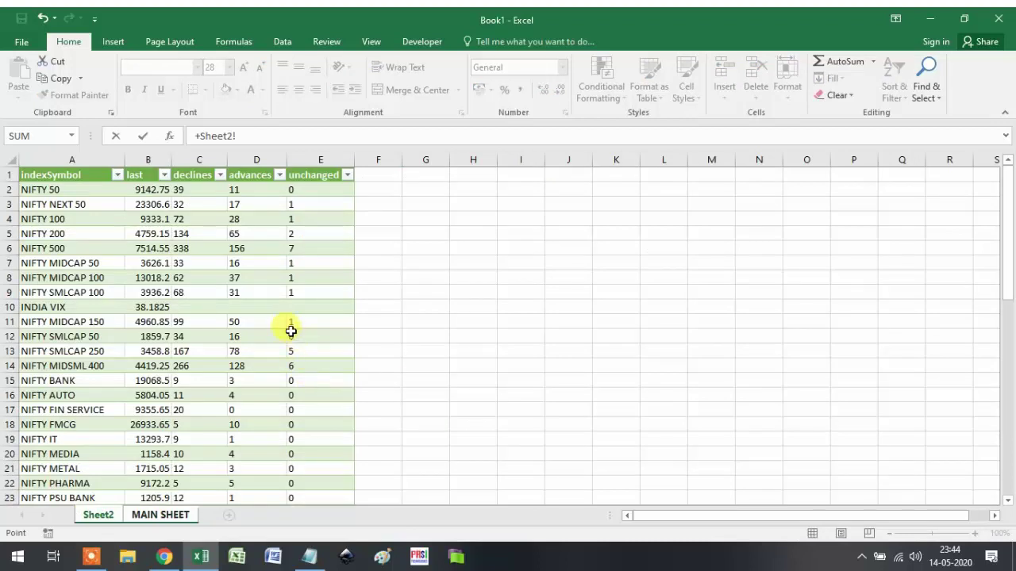
left_click(299, 381)
key("Return")
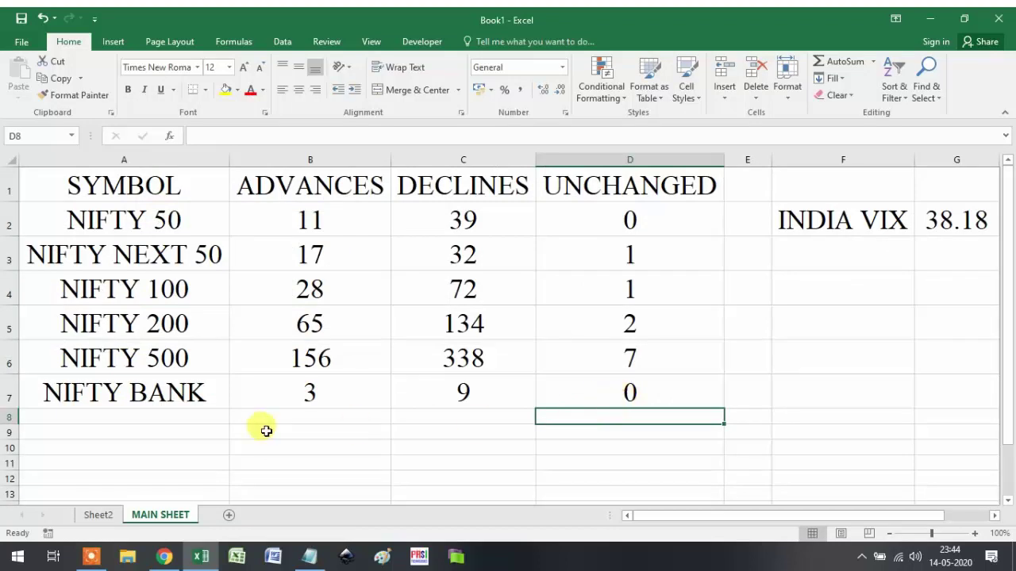
- Link cell A8 of MAIN SHEET to the NIFTY PSU BANK symbol in Sheet2 cell A23
left_click(146, 416)
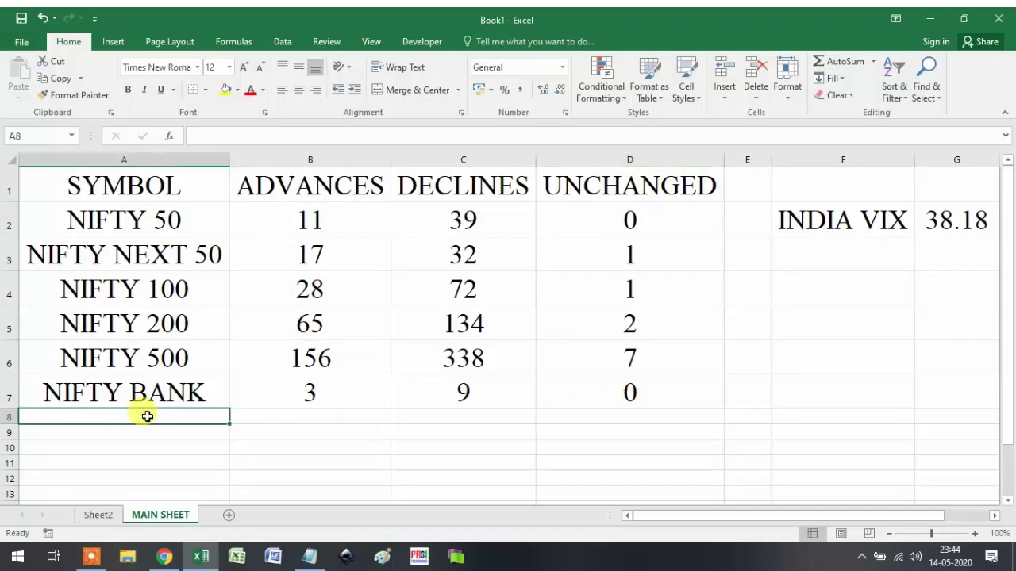
type("+")
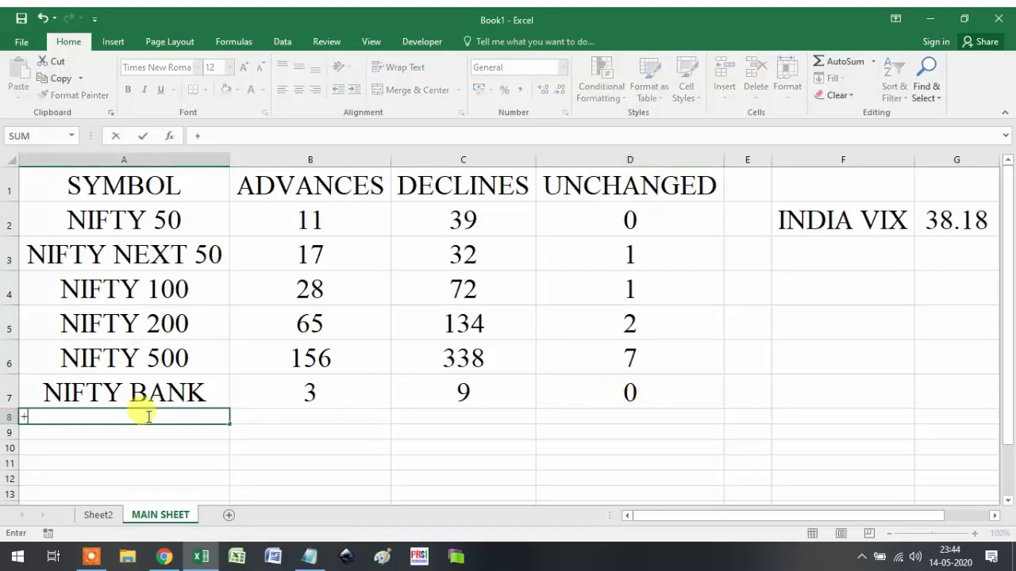
left_click(99, 516)
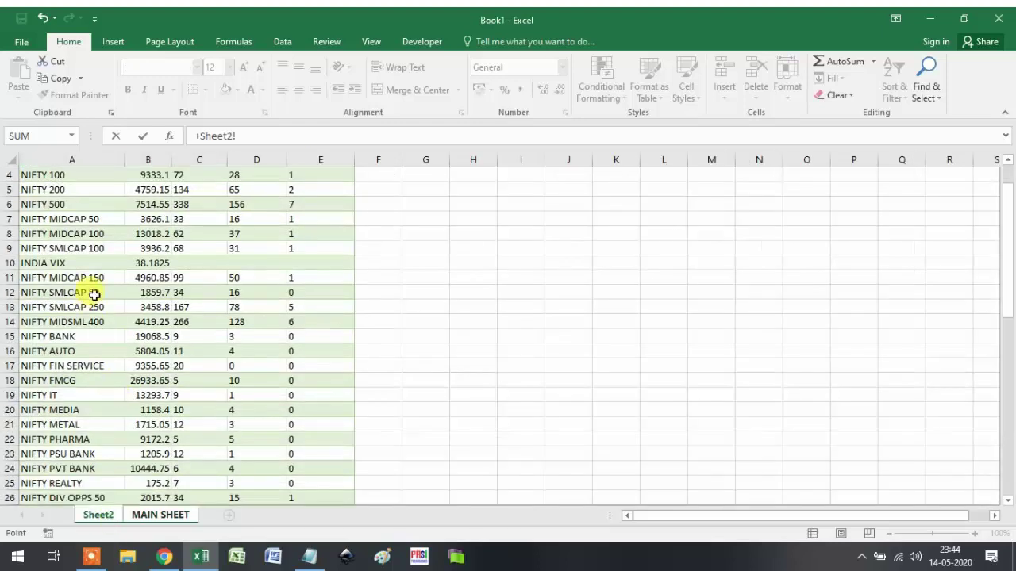
scroll(98, 226, "up", 1)
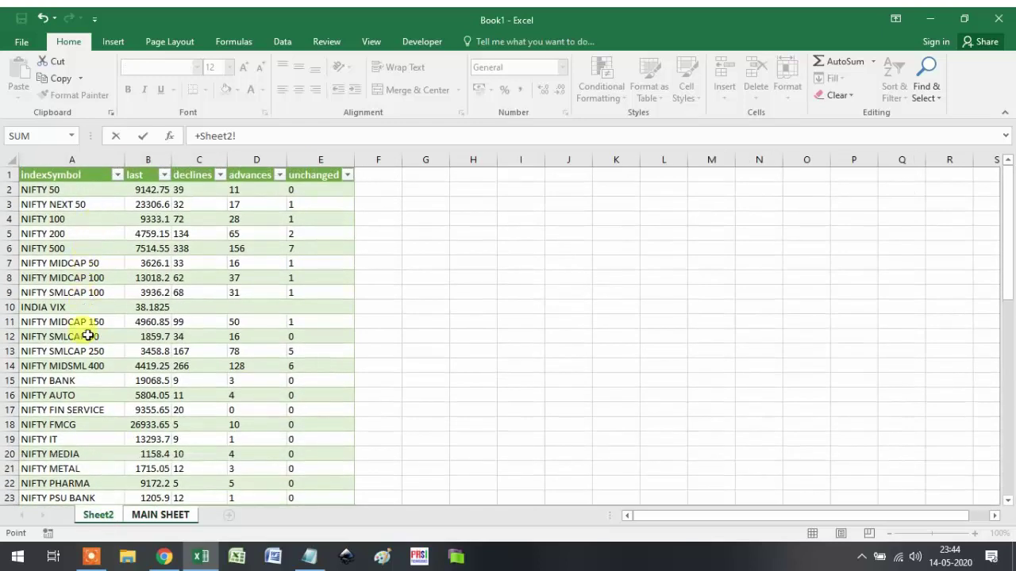
scroll(80, 357, "down", 1)
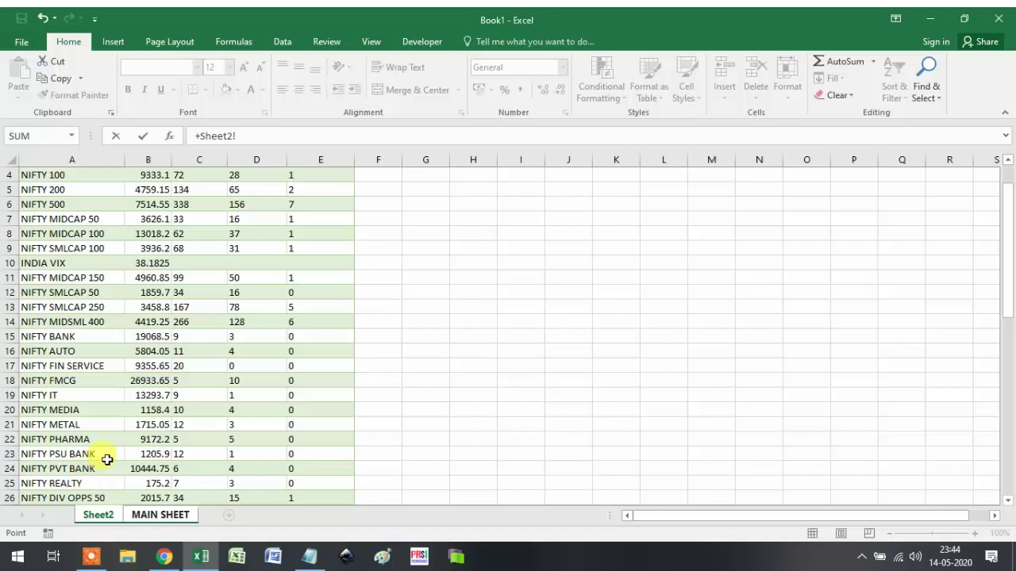
left_click(93, 459)
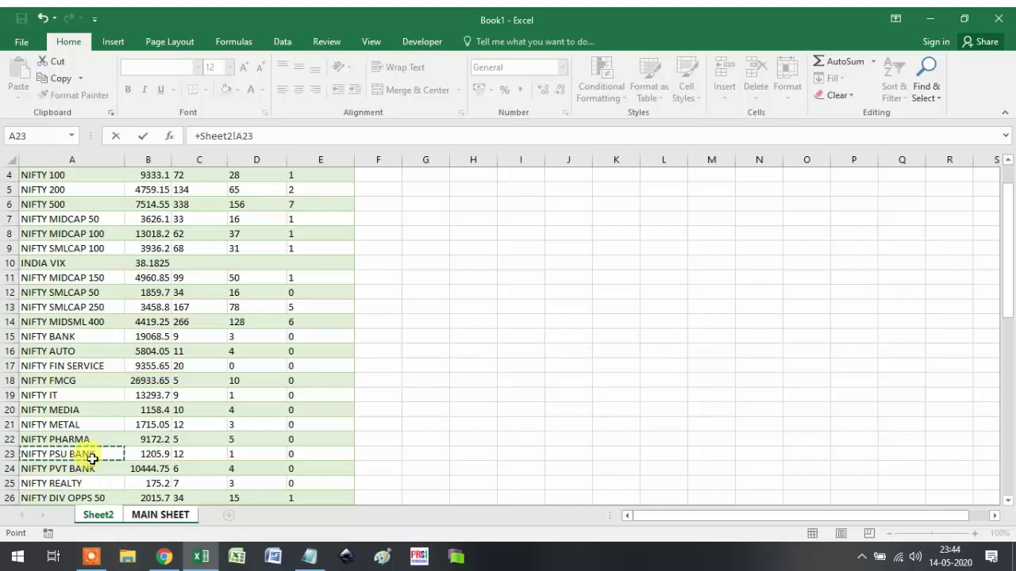
key("Return")
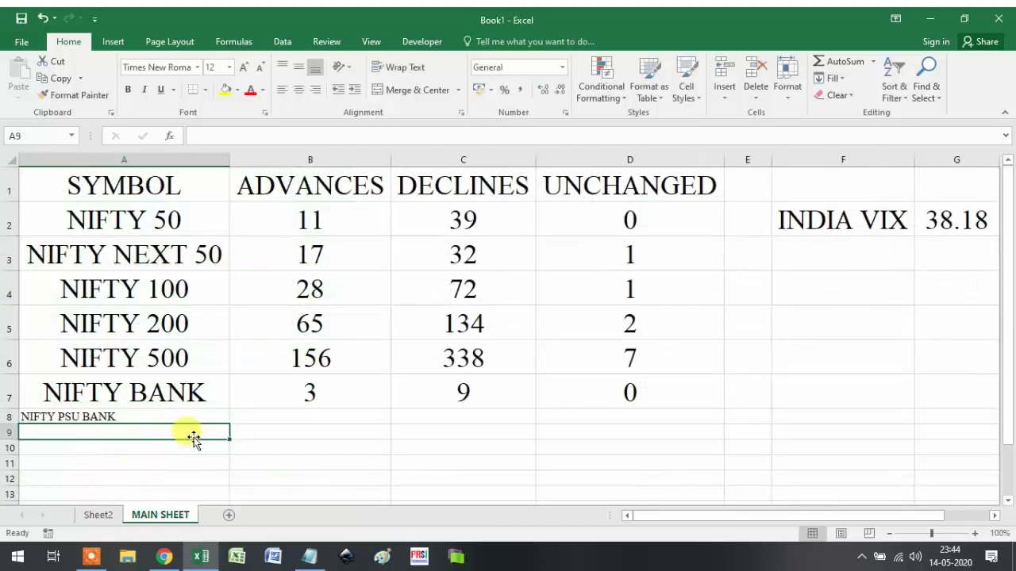
- Link cell B8 of MAIN SHEET to the NIFTY PSU BANK advances figure in Sheet2 cell D23
left_click(274, 415)
type("+")
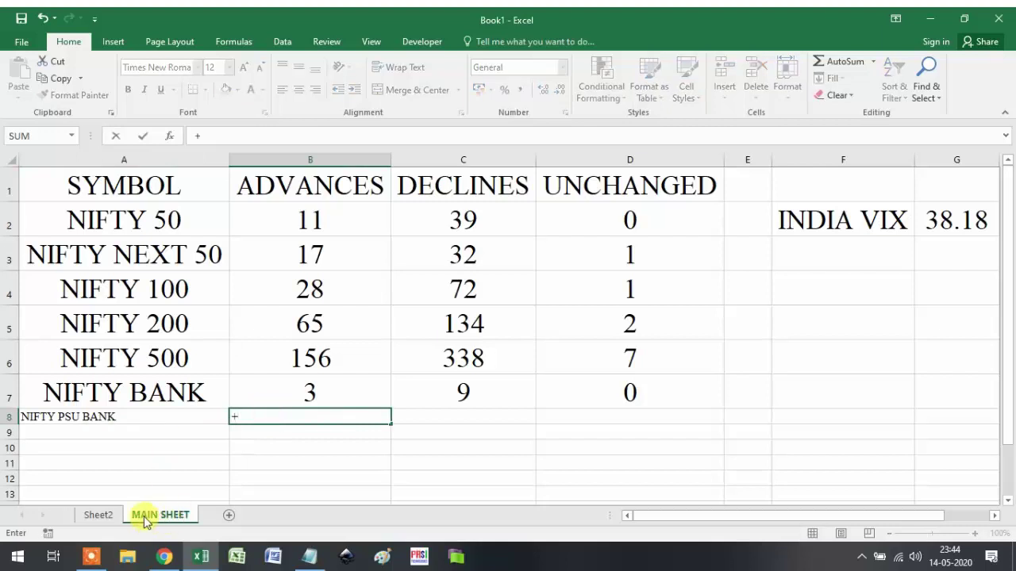
left_click(99, 515)
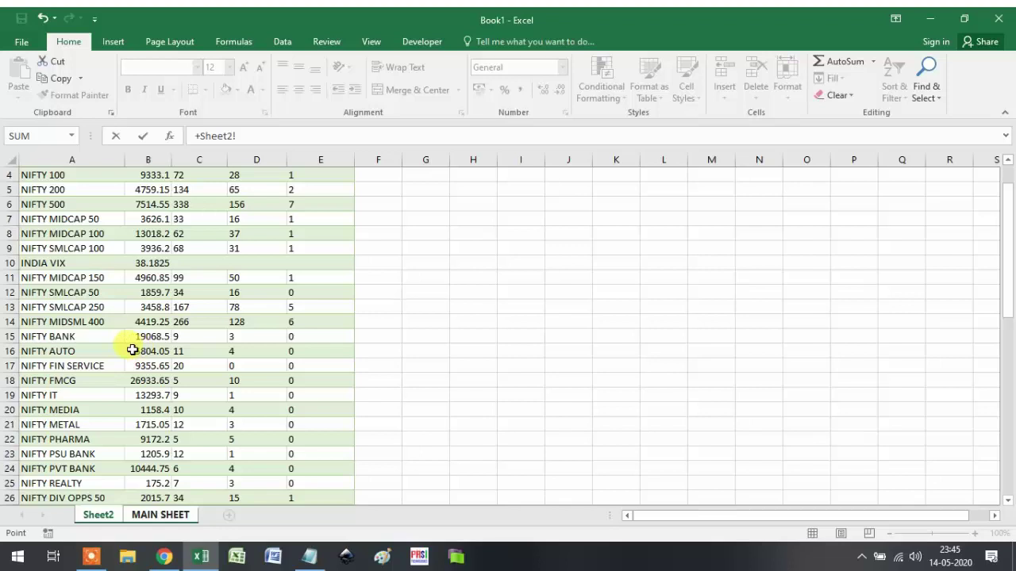
left_click(236, 457)
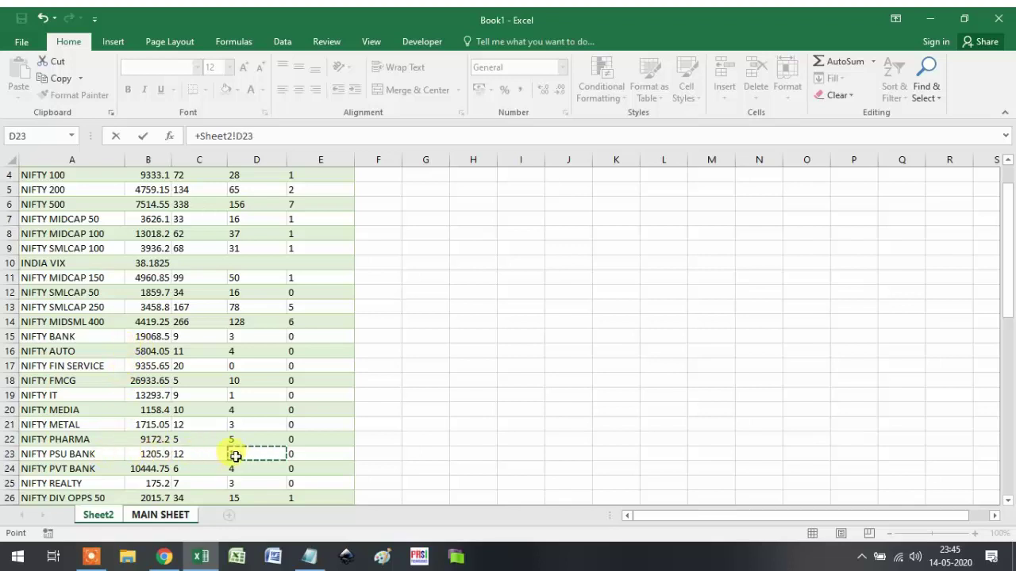
key("Tab")
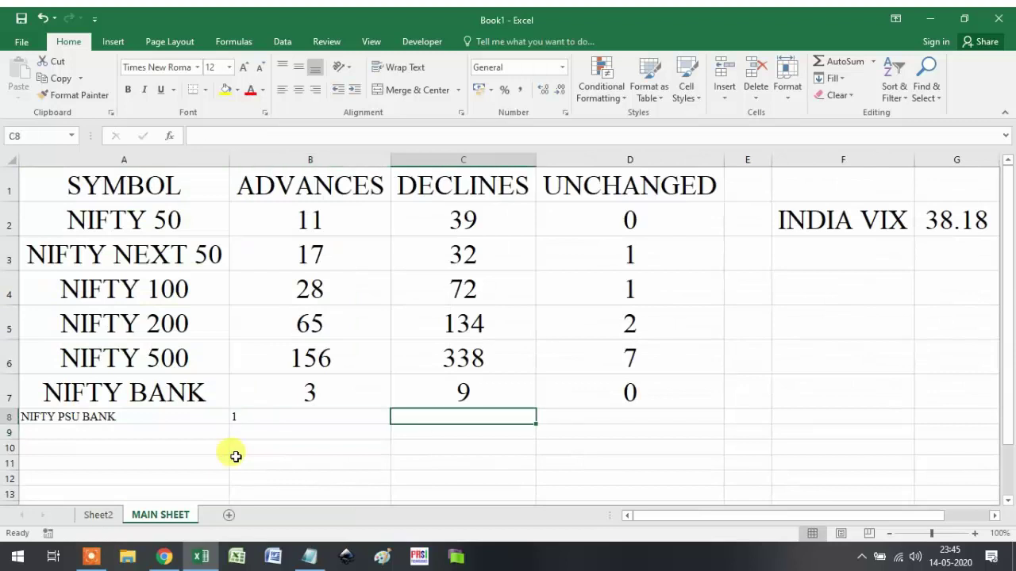
- Link cell C8 of MAIN SHEET to the NIFTY PSU BANK declines figure in Sheet2 cell C23
type("+")
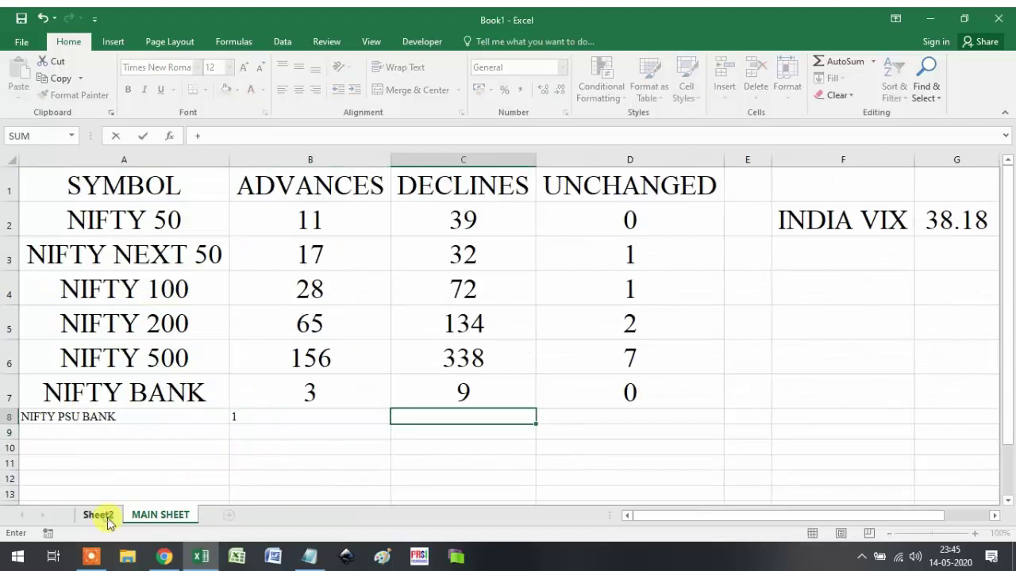
left_click(99, 516)
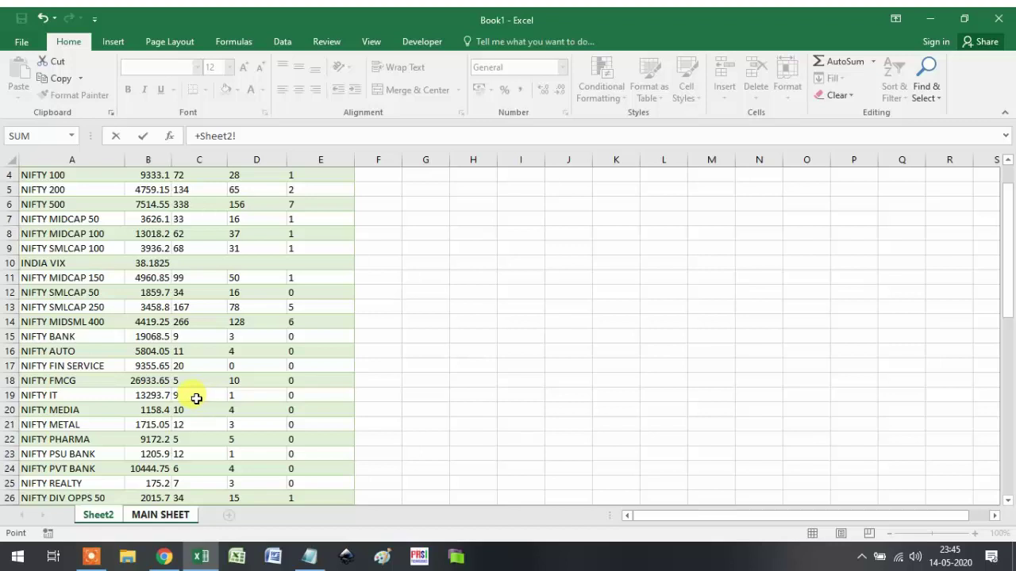
left_click(196, 457)
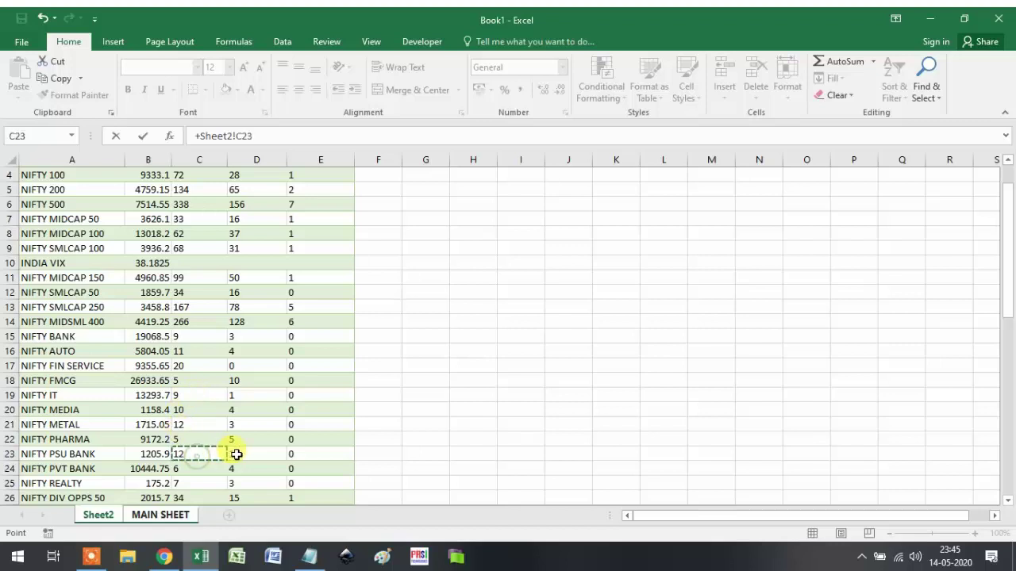
key("Return")
- Link cell D8 of MAIN SHEET to the NIFTY PSU BANK unchanged figure in Sheet2 cell E23
key("Right")
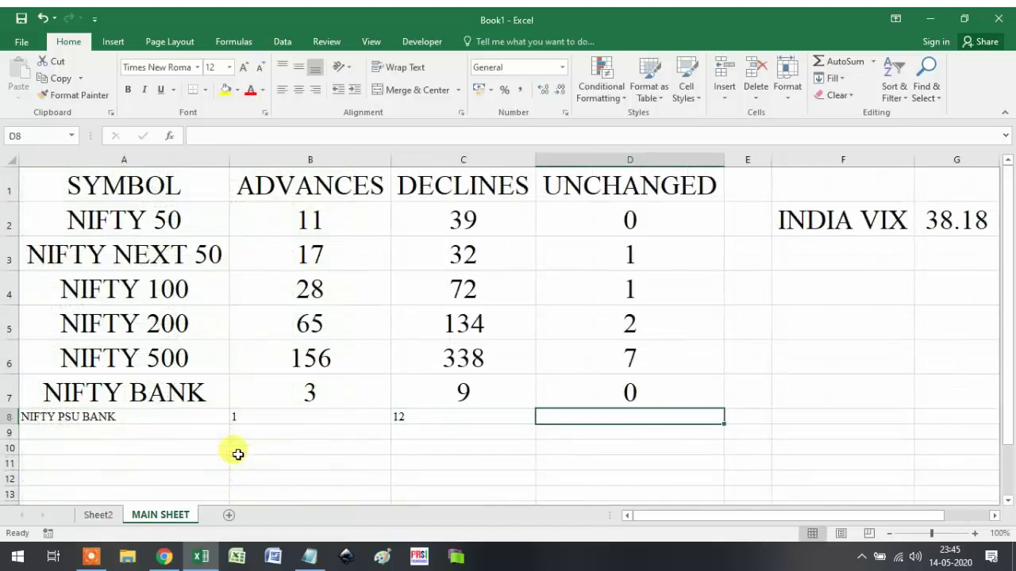
type("+")
left_click(93, 515)
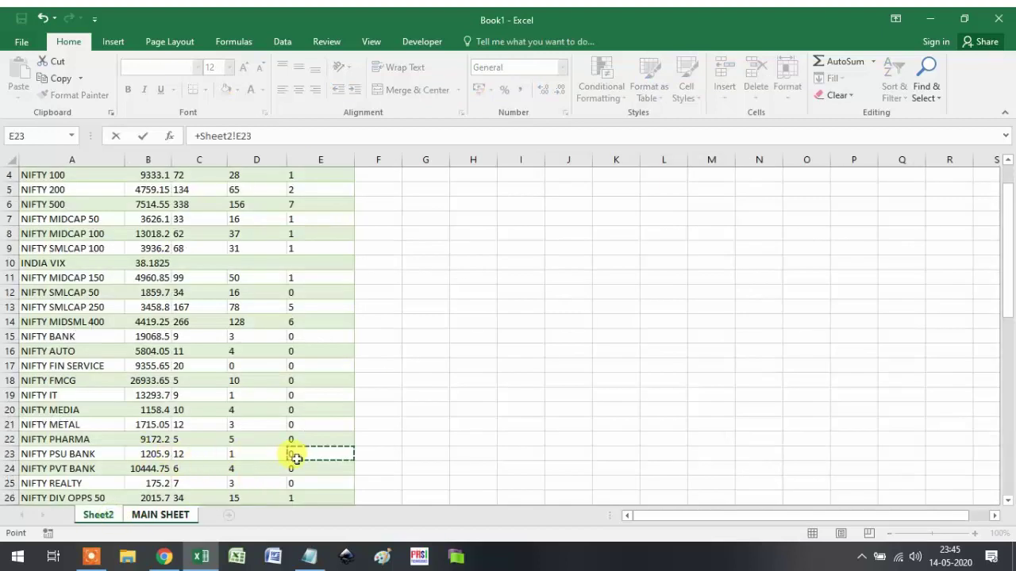
key("Return")
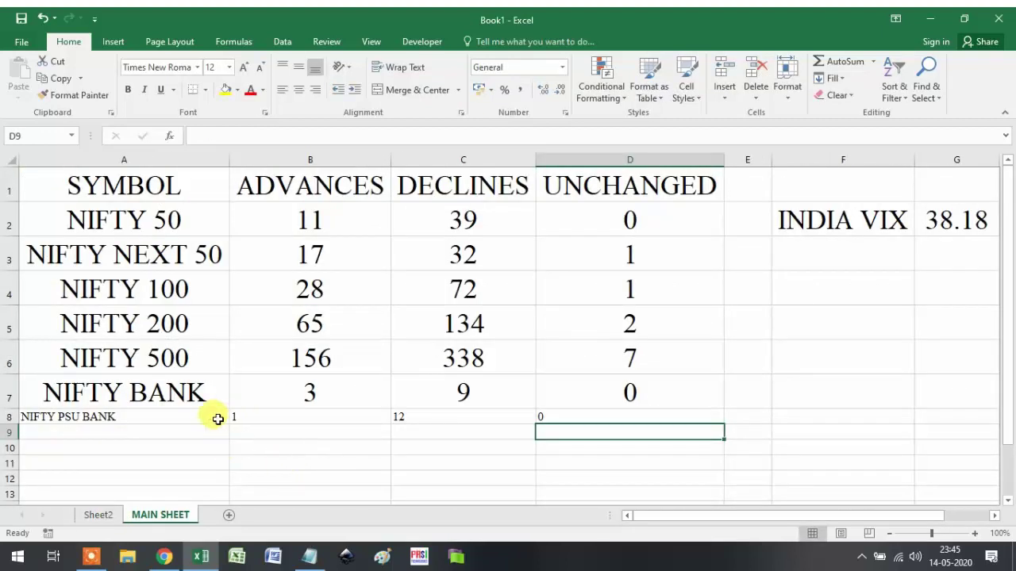
- Fill the NIFTY PSU BANK formulas in A8:D8 down to row 9 to add NIFTY PVT BANK
left_click(129, 418)
left_click_drag(229, 425, 726, 433)
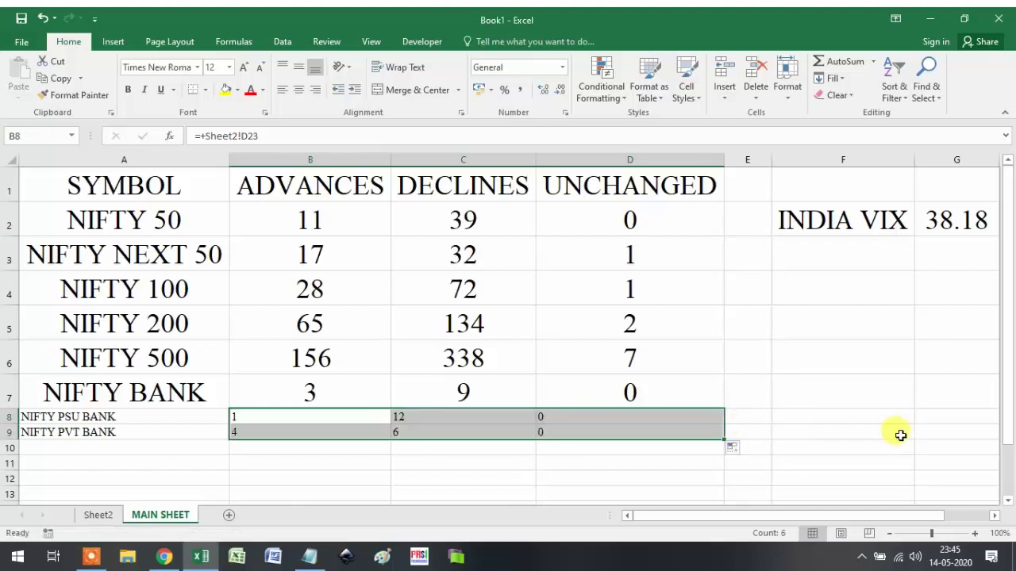
left_click(807, 431)
- Check the NIFTY PVT BANK declines and advances on Sheet2 against row 9 of MAIN SHEET
left_click(98, 515)
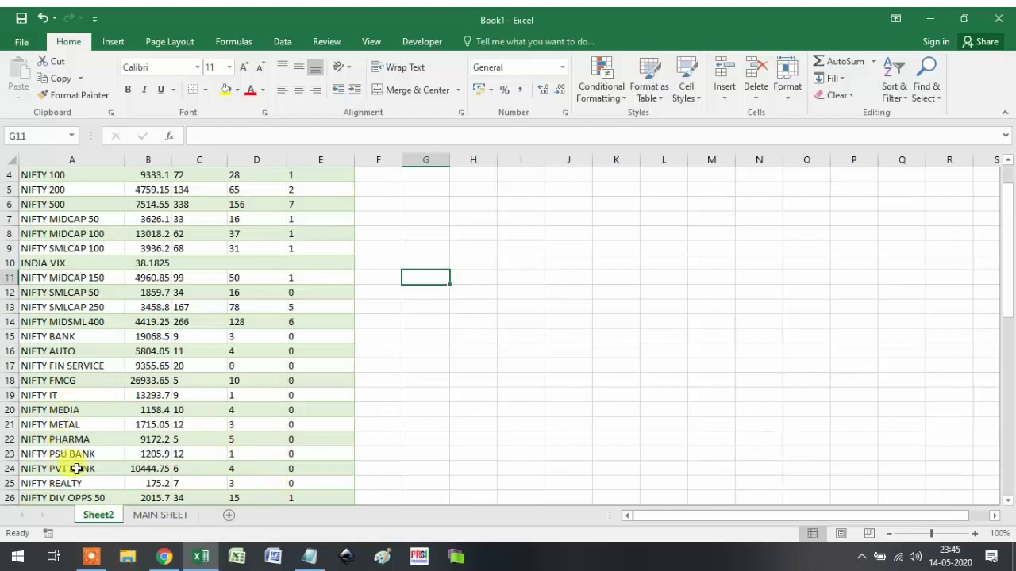
left_click_drag(91, 471, 197, 469)
left_click(192, 469)
left_click(234, 469)
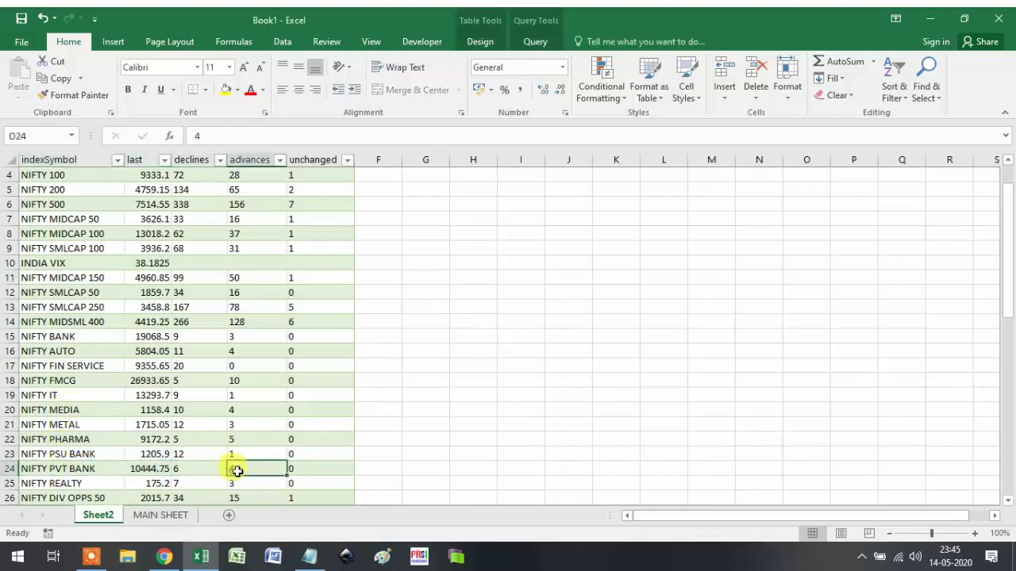
left_click(162, 517)
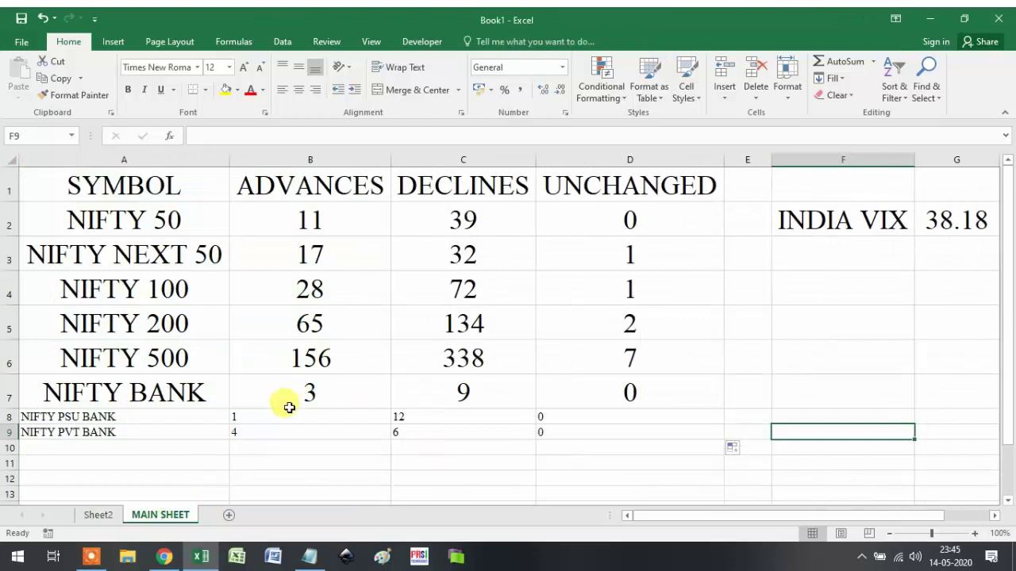
- Copy the formatting of the NIFTY BANK row A7:D7 to the PSU BANK and PVT BANK rows A8:D9
left_click_drag(103, 394, 567, 389)
left_click(75, 95)
left_click_drag(76, 415, 594, 436)
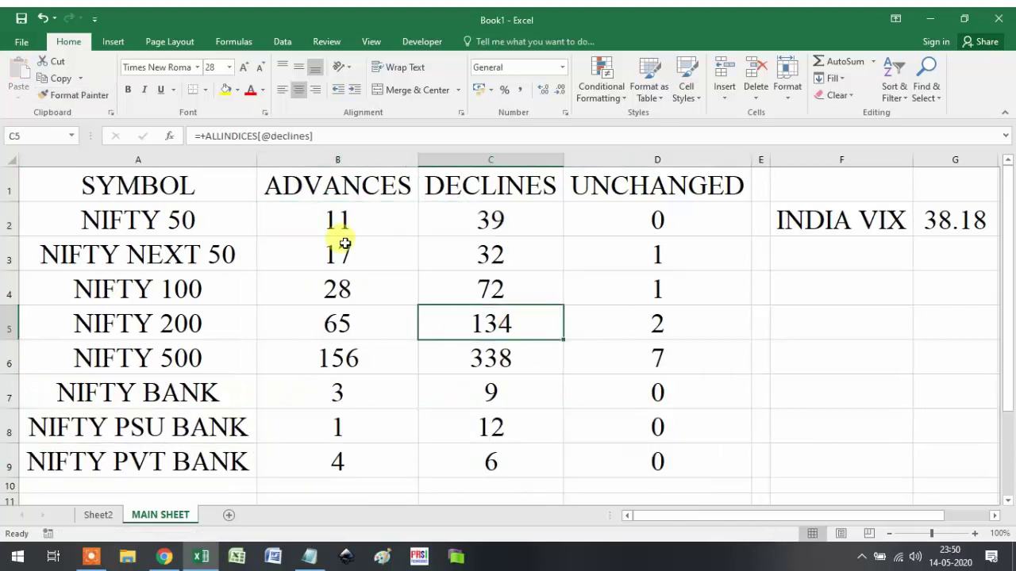
- Start a conditional formatting rule on the NIFTY 50 advances cell B2 for cell values greater than =$C2
left_click(361, 220)
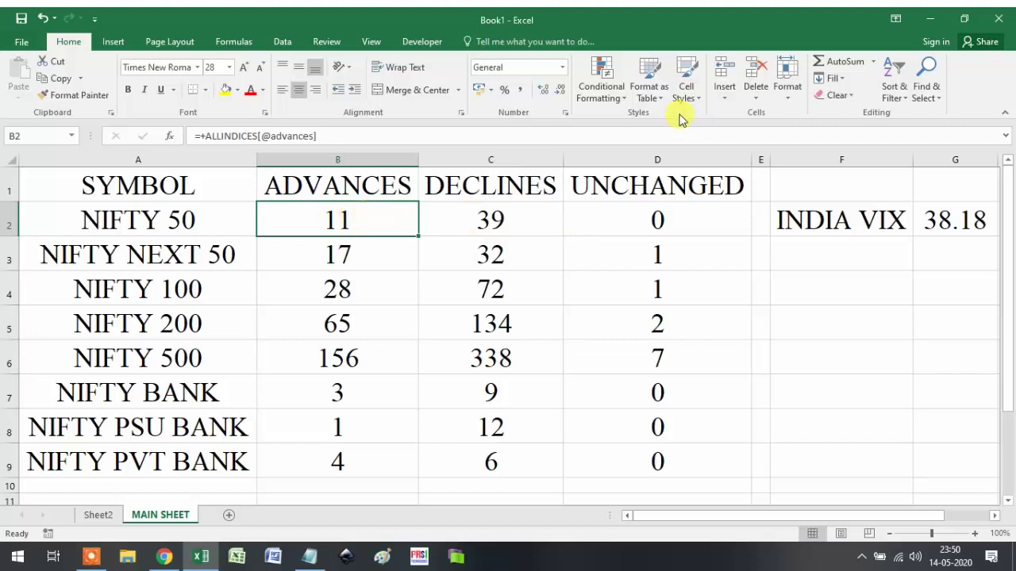
left_click(602, 93)
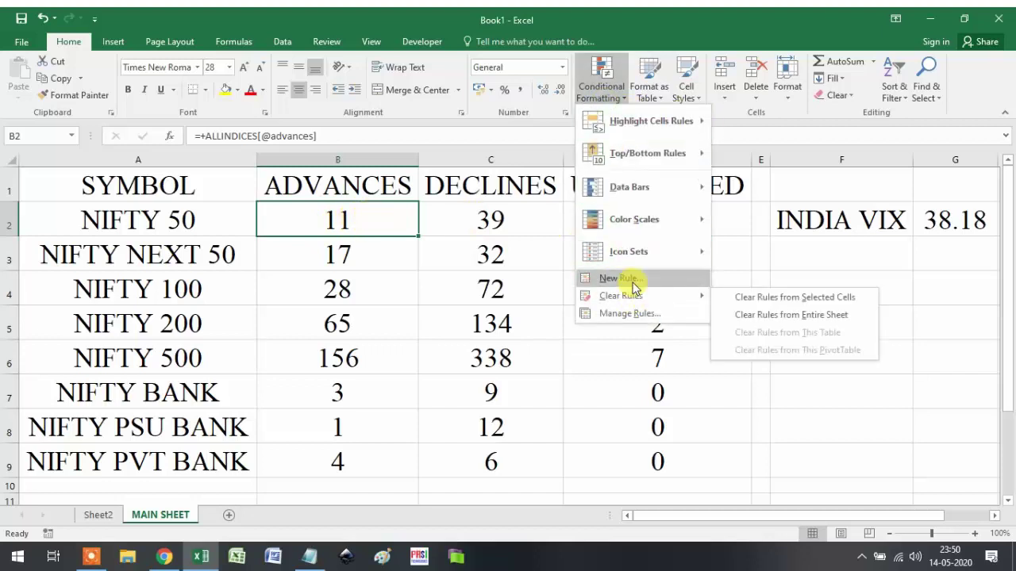
left_click(633, 282)
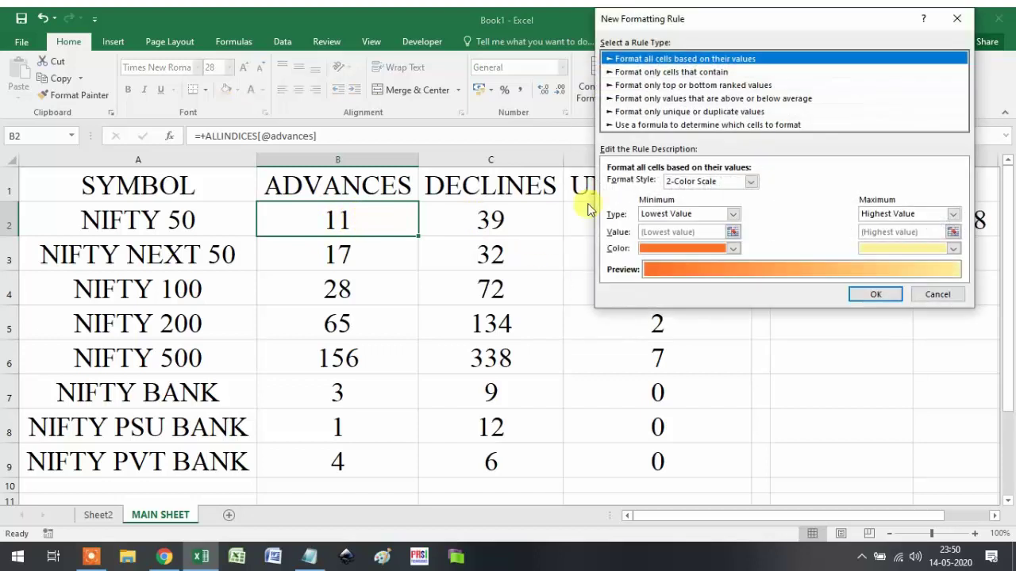
left_click(678, 77)
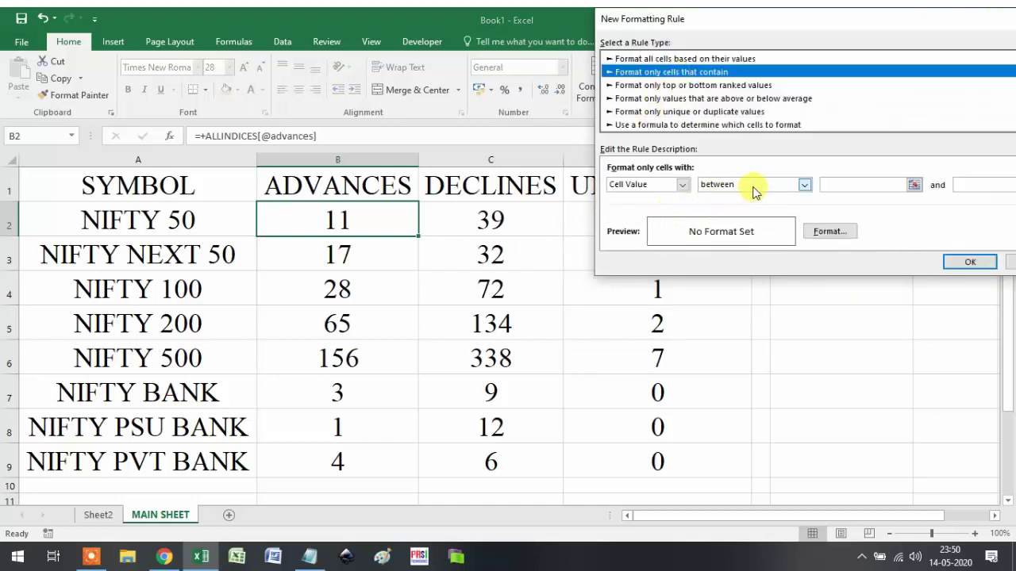
left_click(753, 187)
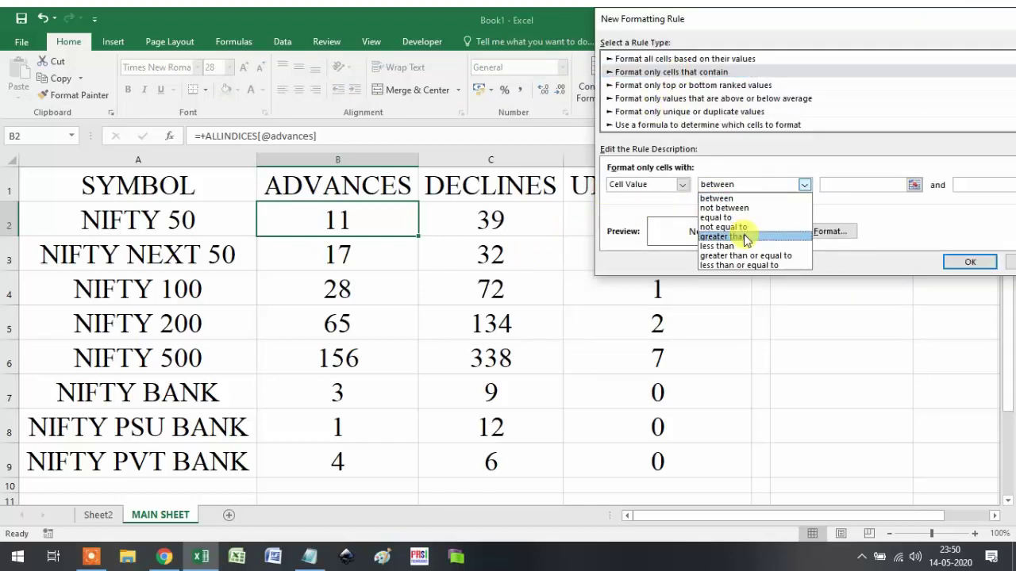
left_click(722, 236)
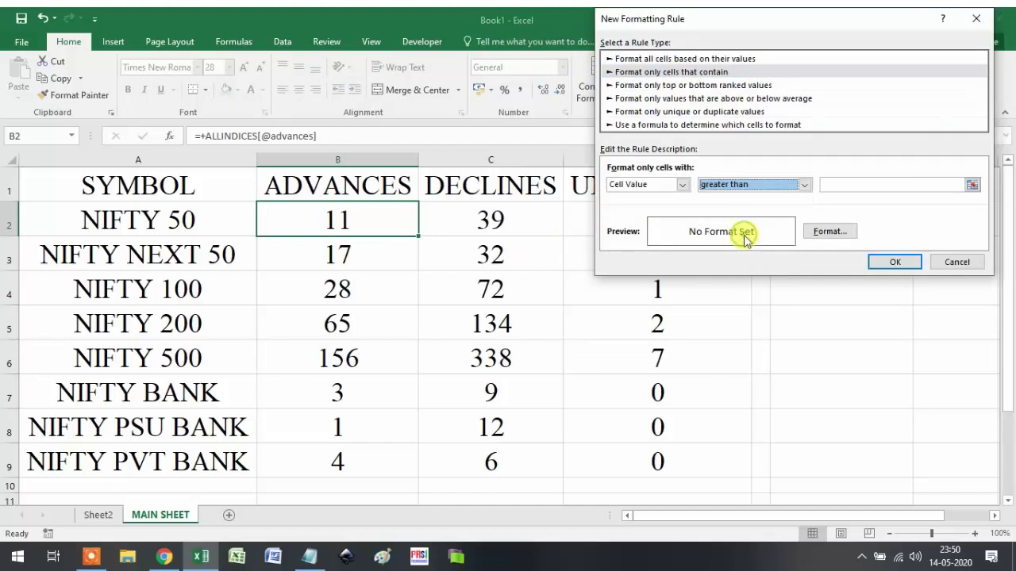
left_click(971, 186)
left_click(492, 220)
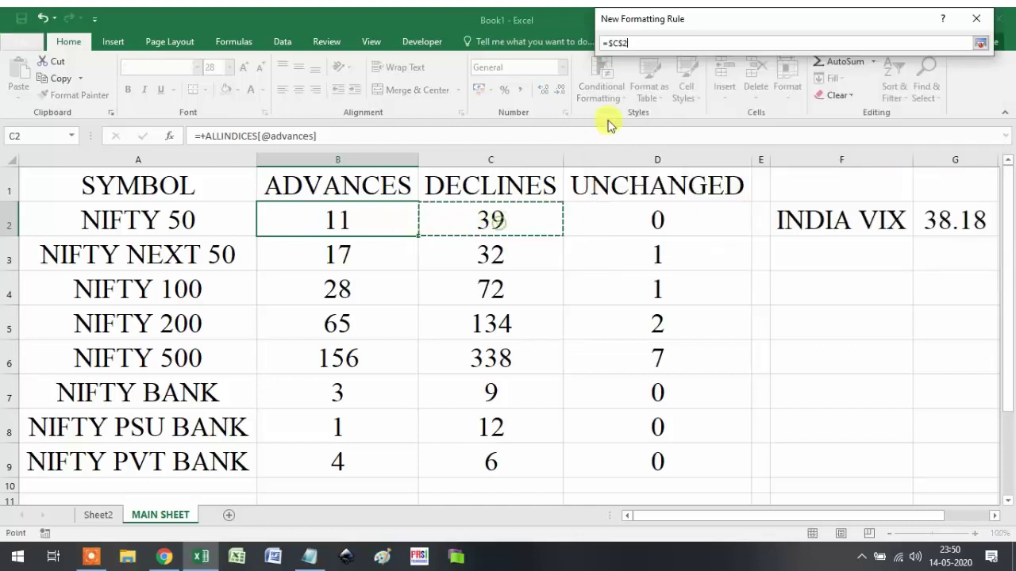
left_click(624, 43)
key("BackSpace")
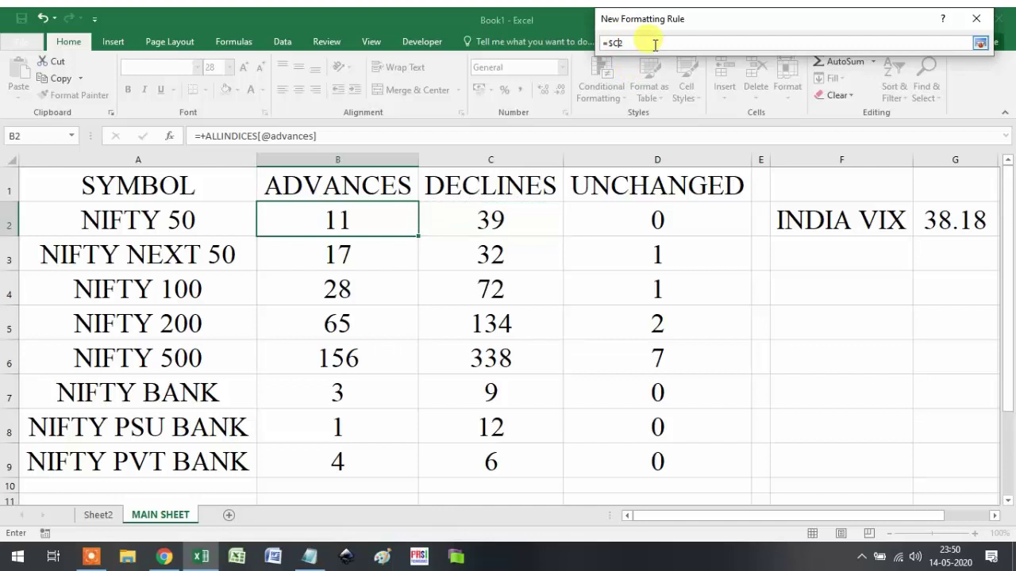
left_click(981, 45)
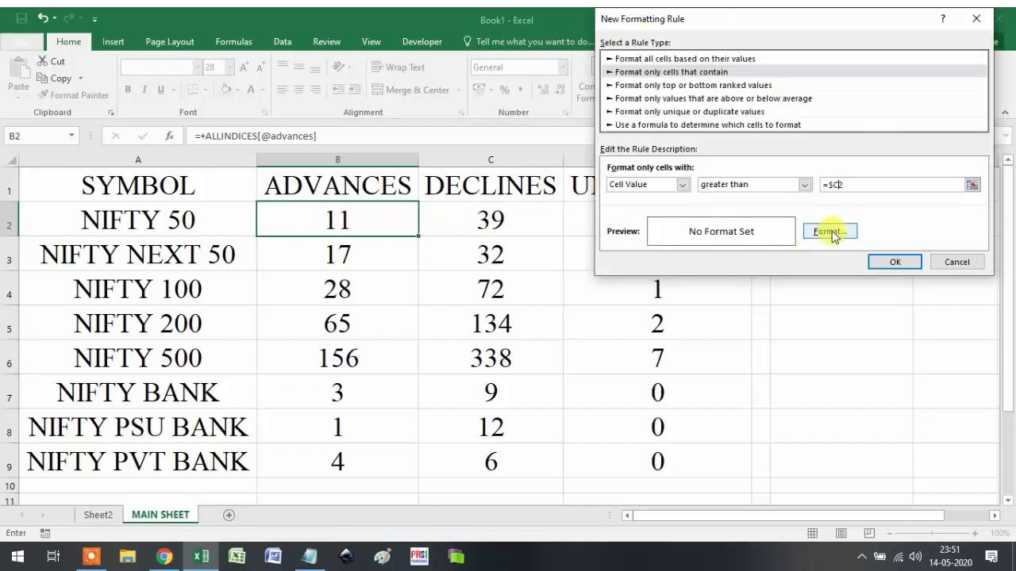
- Give the greater-than rule on B2 a light green fill and apply it
left_click(806, 231)
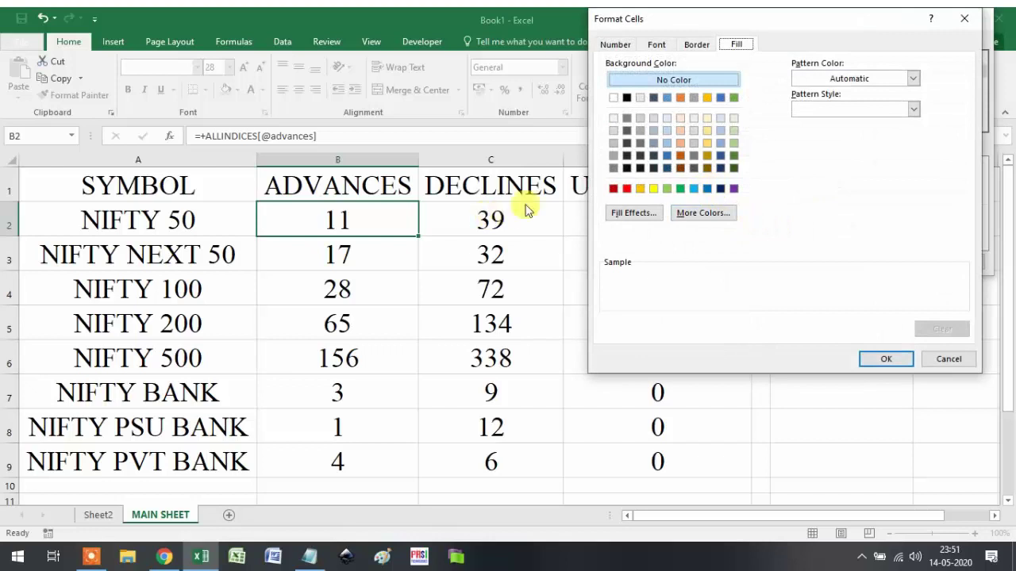
left_click(666, 189)
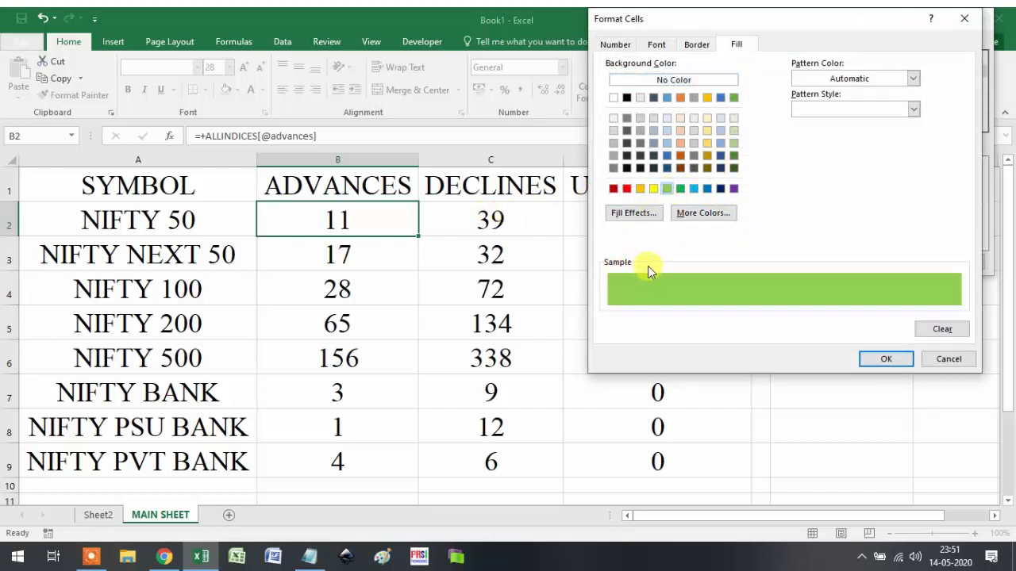
left_click(881, 359)
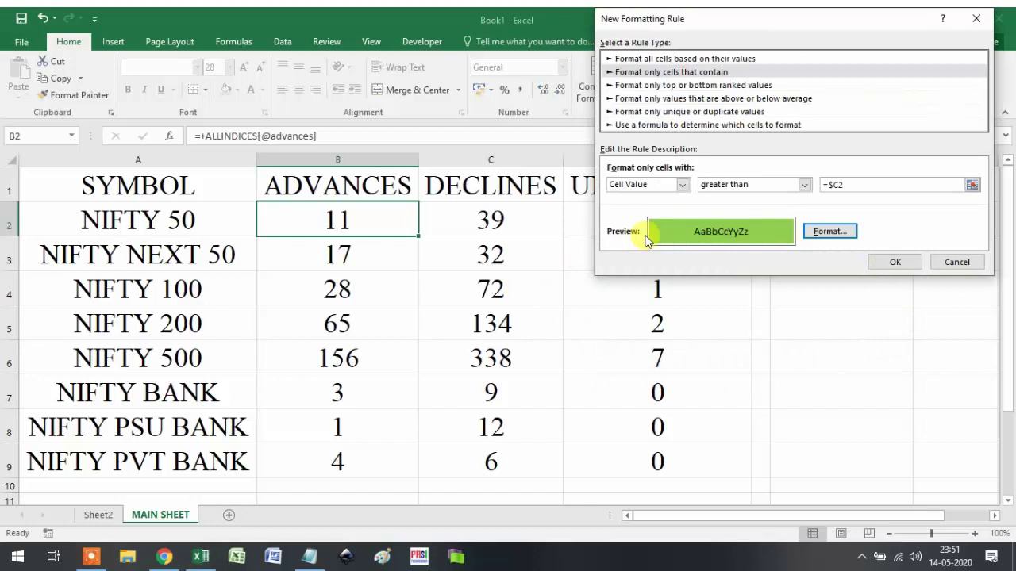
left_click(880, 262)
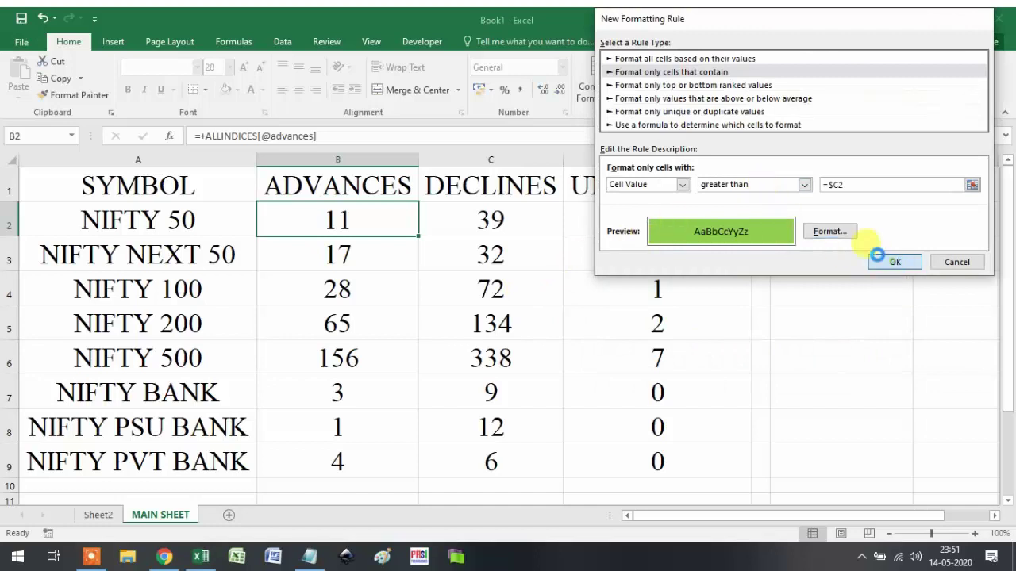
- Start a second conditional formatting rule on cell B2 for cell values less than =$C2
left_click(605, 87)
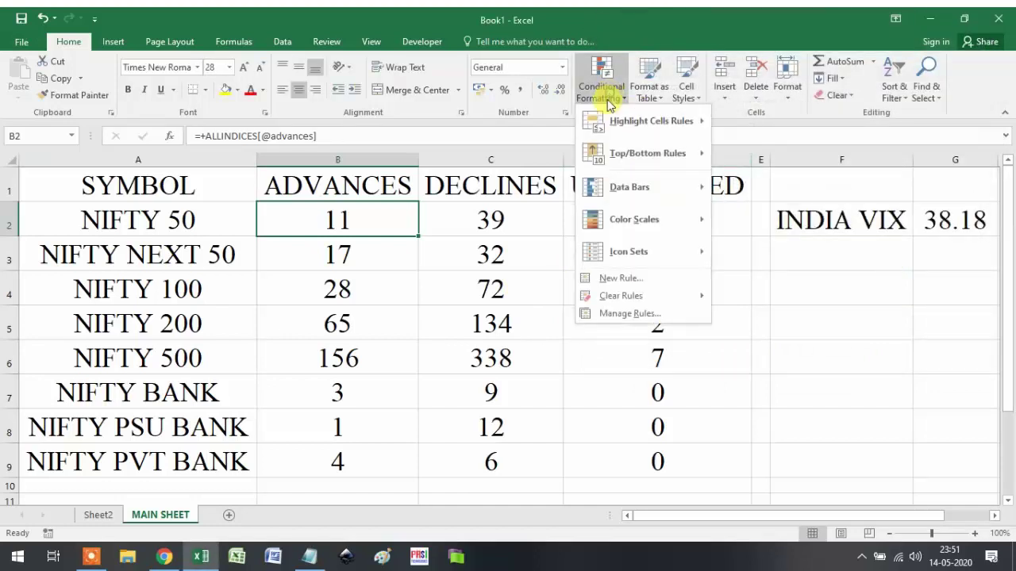
left_click(627, 278)
left_click(681, 73)
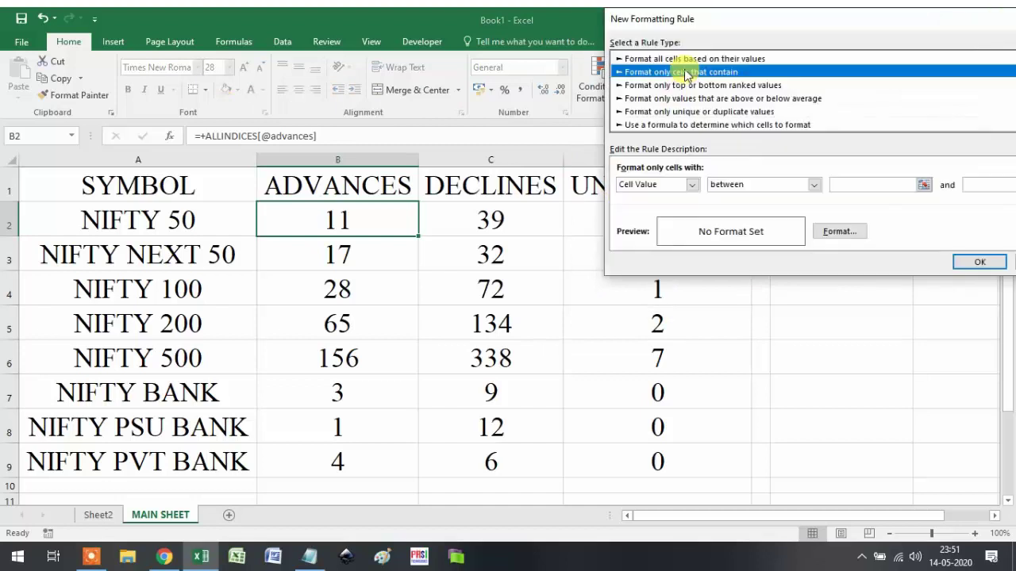
left_click(770, 186)
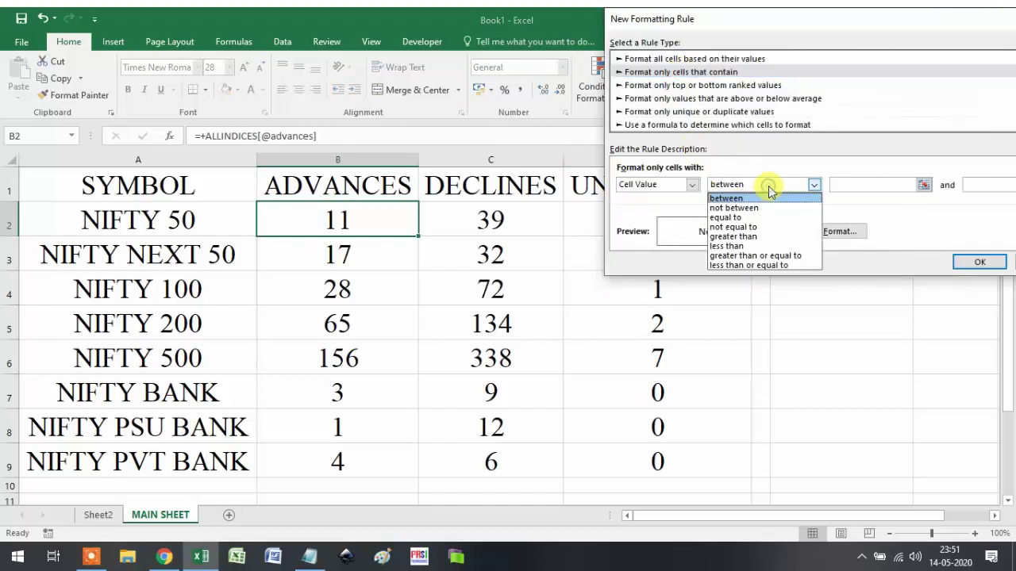
left_click(751, 245)
left_click(870, 183)
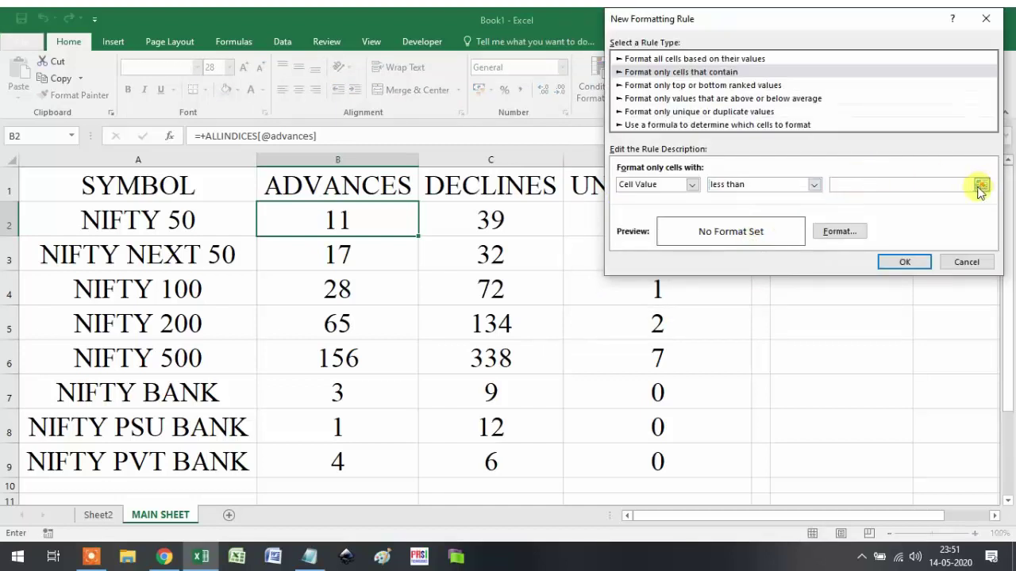
left_click(981, 185)
left_click(492, 220)
left_click(632, 43)
key("BackSpace")
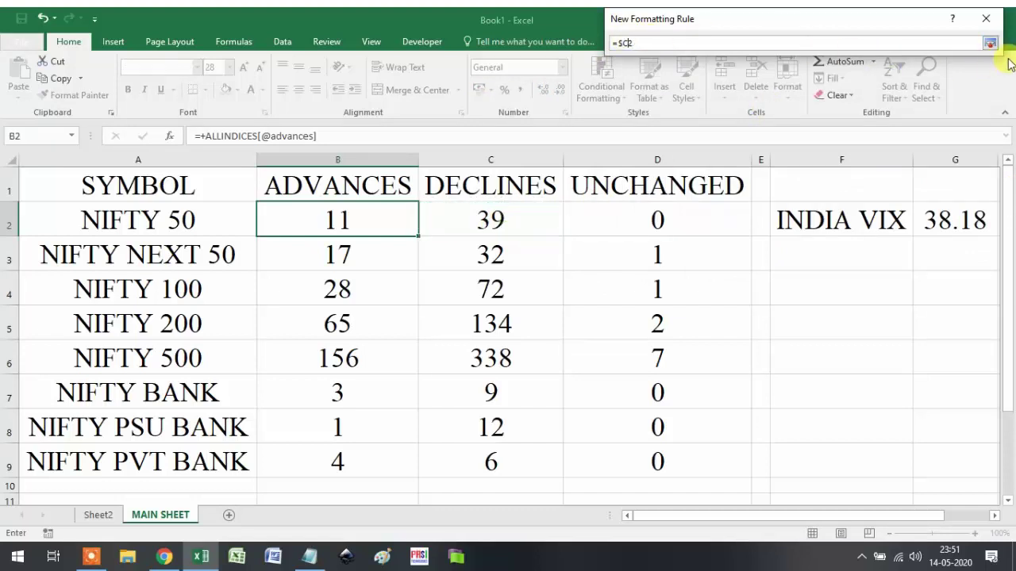
left_click(990, 43)
- Give the less-than rule on B2 a red fill and apply it
left_click(841, 230)
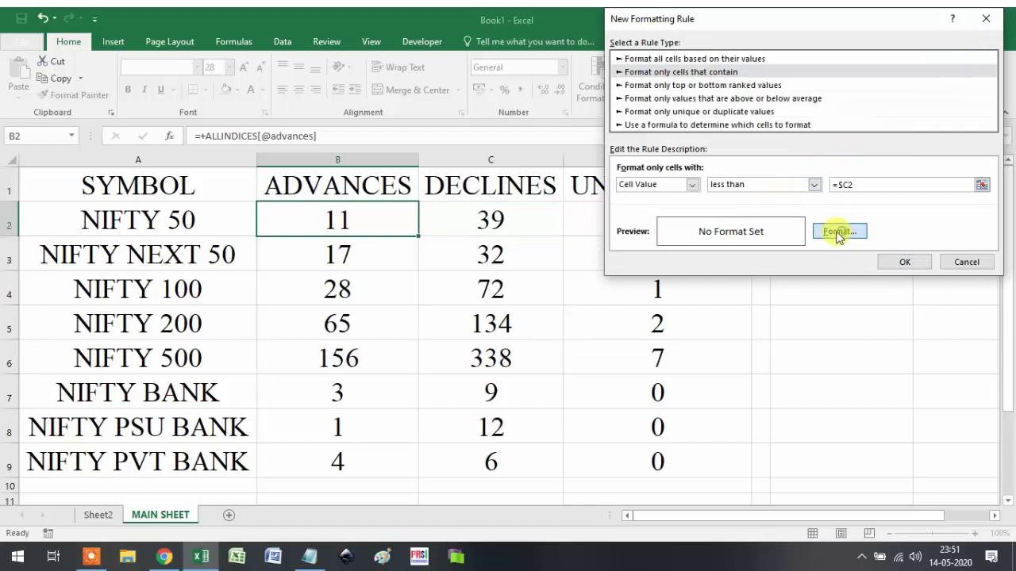
left_click(636, 188)
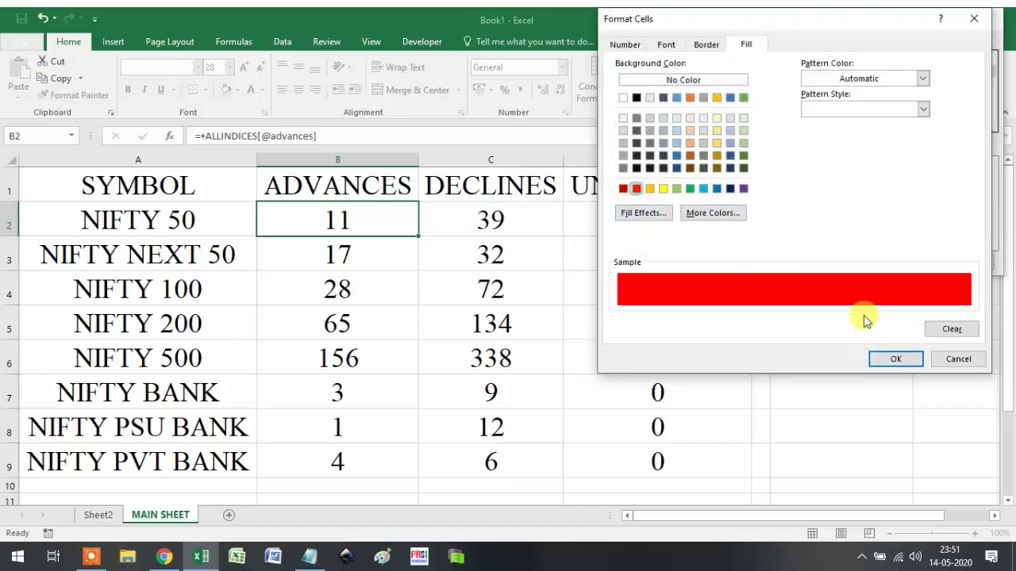
left_click(882, 358)
left_click(916, 263)
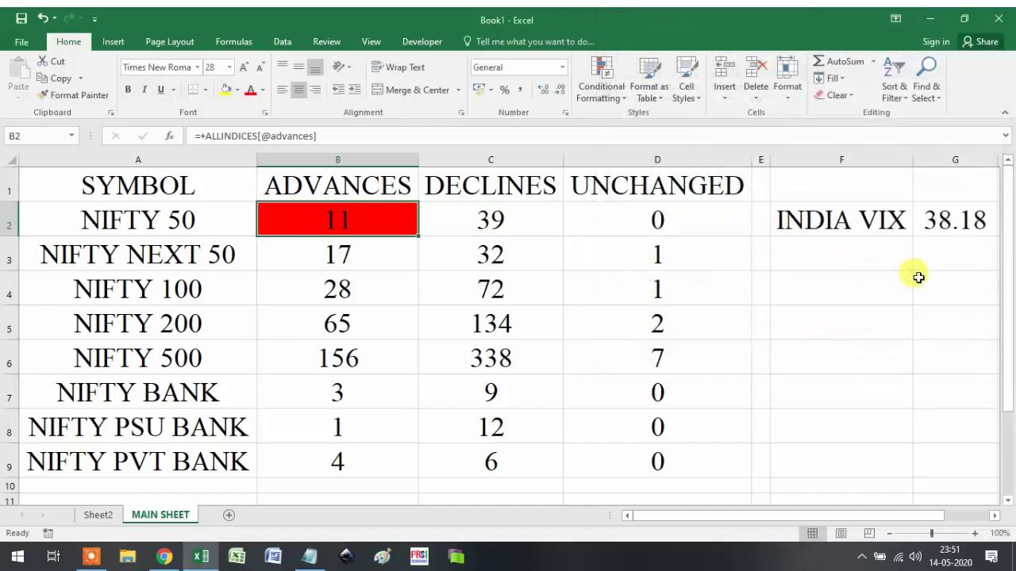
left_click(463, 220)
left_click(366, 221)
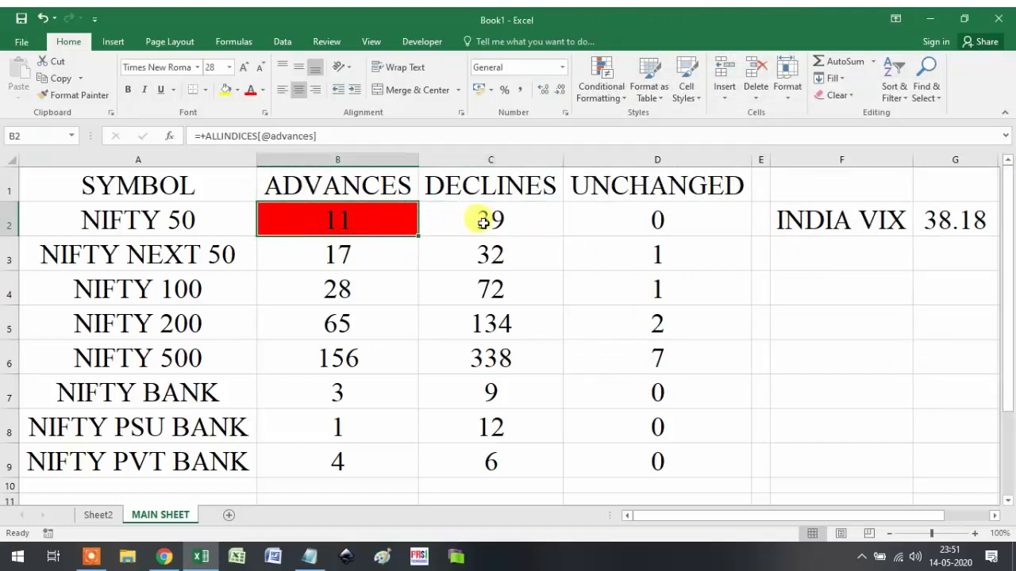
left_click(381, 223)
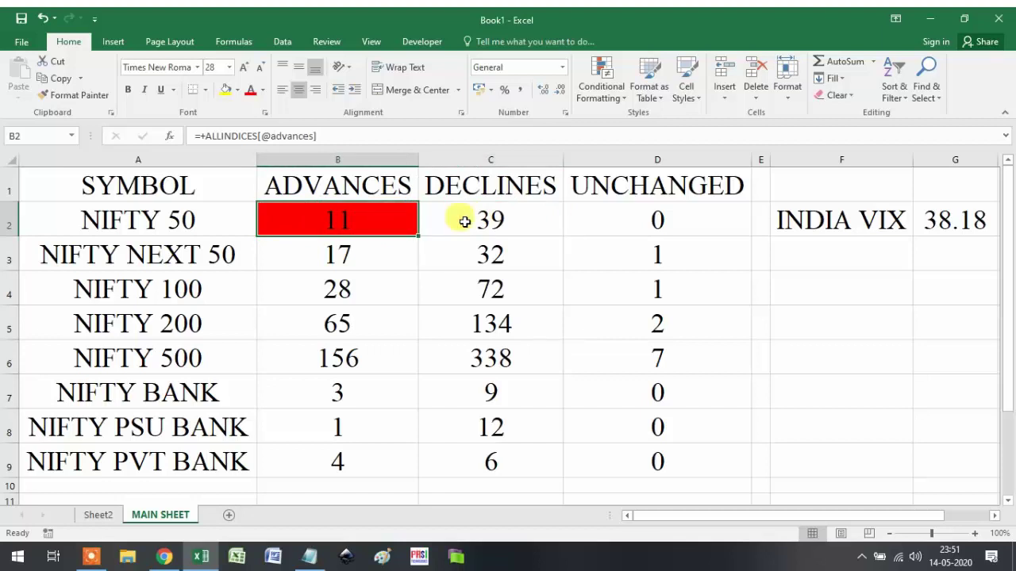
left_click(357, 227)
- Start a conditional formatting rule on the NIFTY 50 declines cell C2 for cell values greater than =$B2
left_click(465, 223)
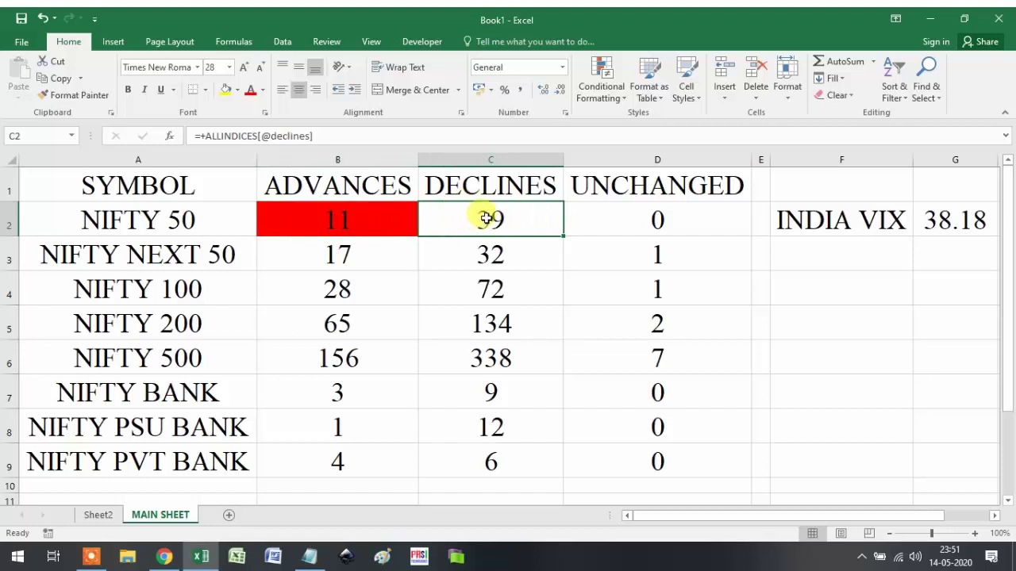
left_click(617, 101)
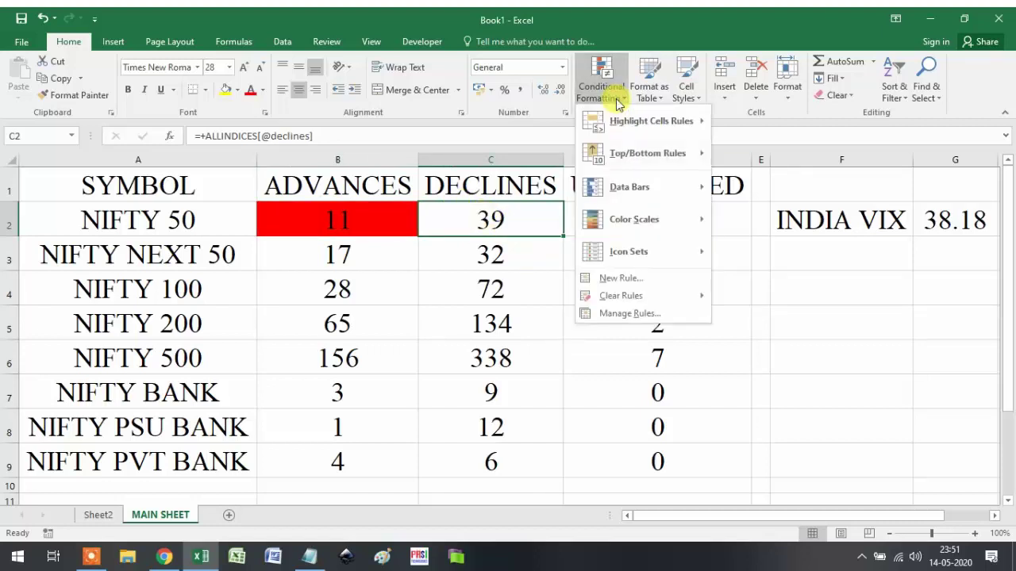
left_click(633, 278)
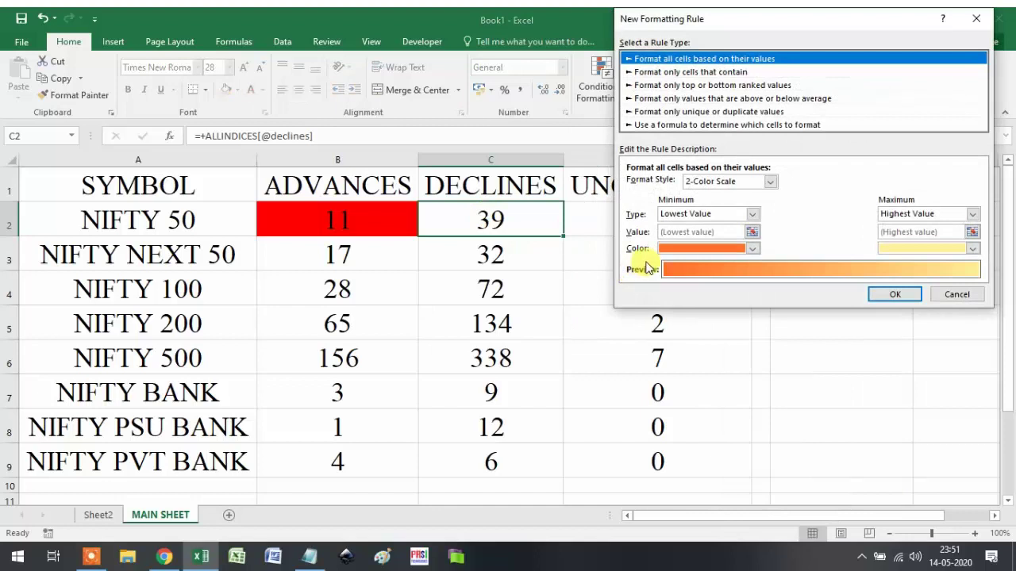
left_click(712, 72)
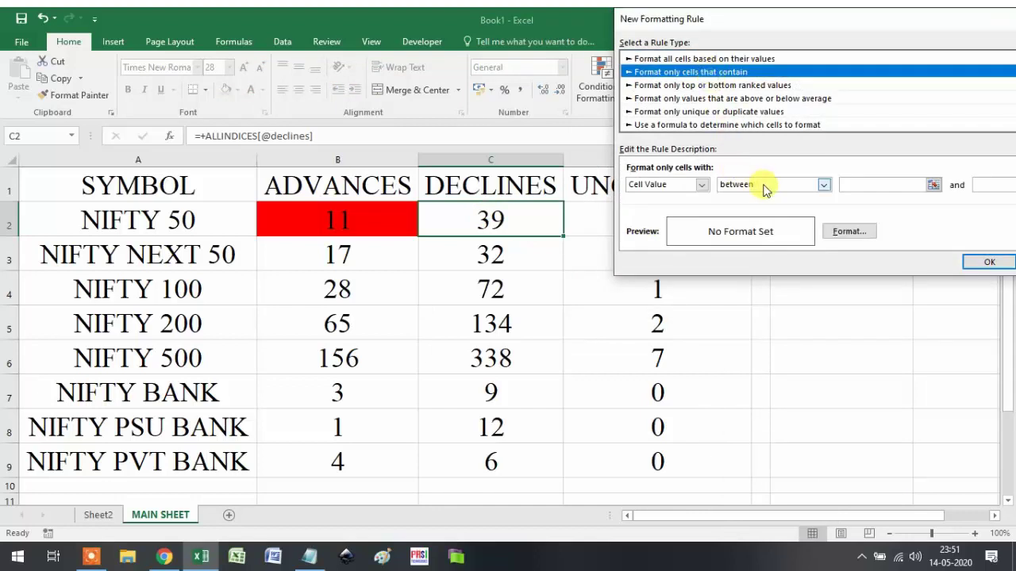
left_click(764, 185)
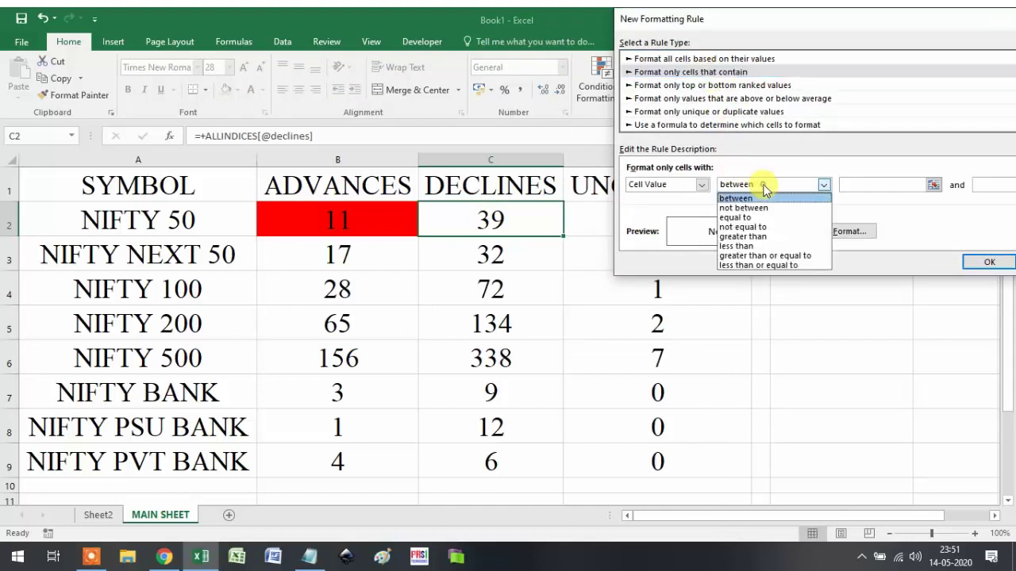
left_click(762, 236)
left_click(992, 184)
left_click(381, 221)
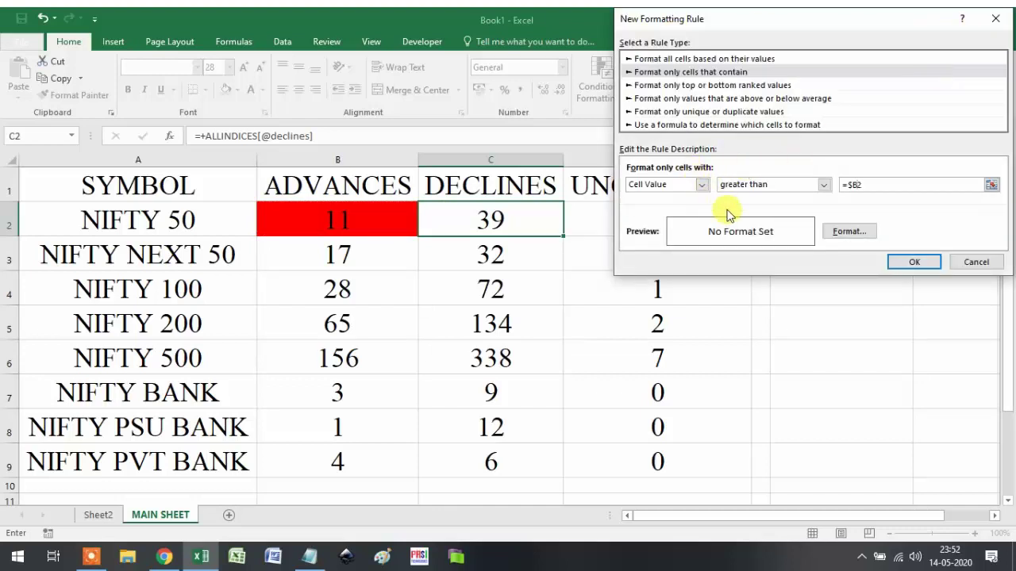
- Give the greater-than rule on C2 a red fill and apply it
left_click(849, 231)
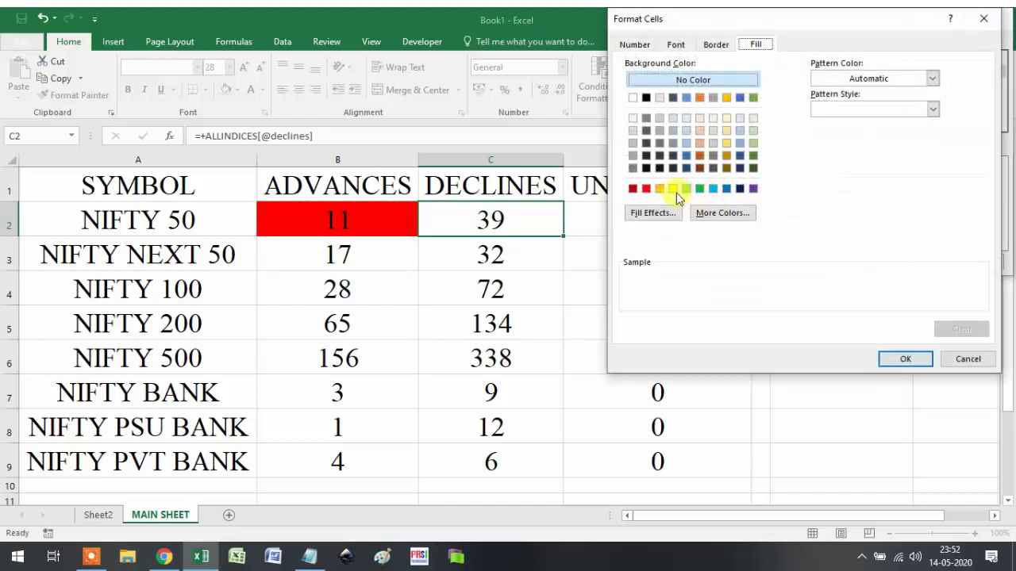
left_click(650, 195)
left_click(882, 357)
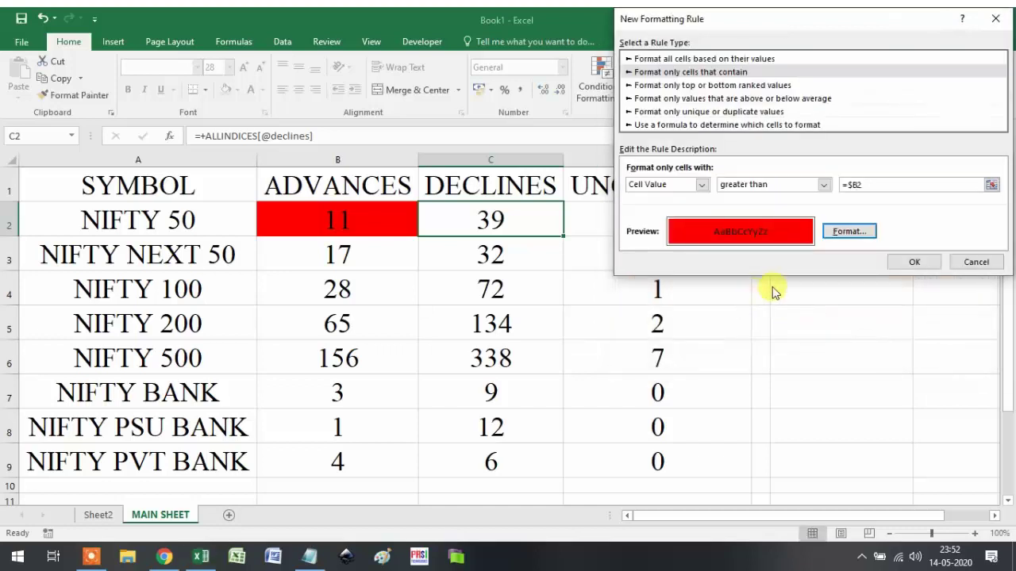
left_click(914, 262)
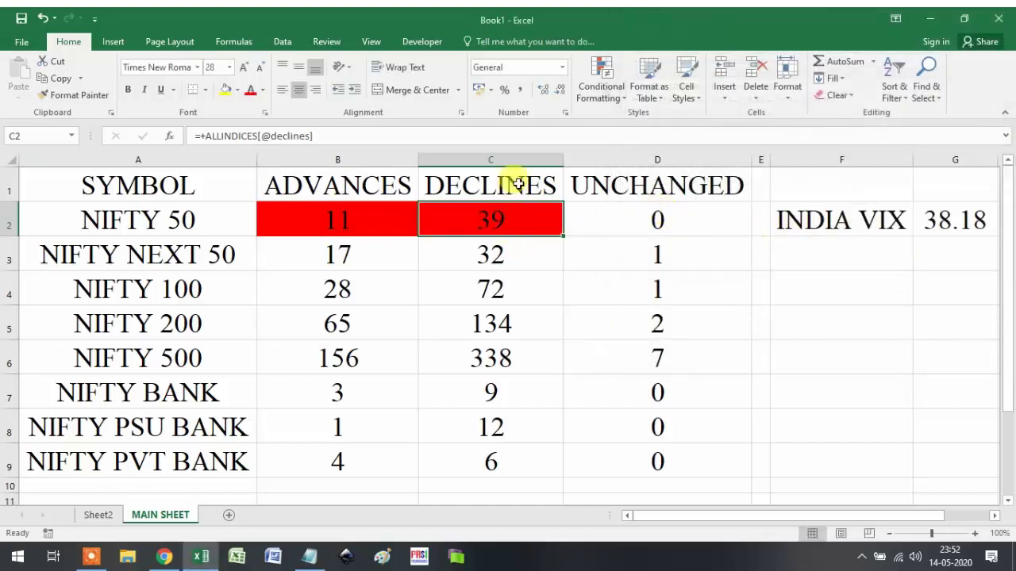
- Start a second conditional formatting rule on the NIFTY 50 declines cell C2 for cell values less than =$B2
left_click(603, 94)
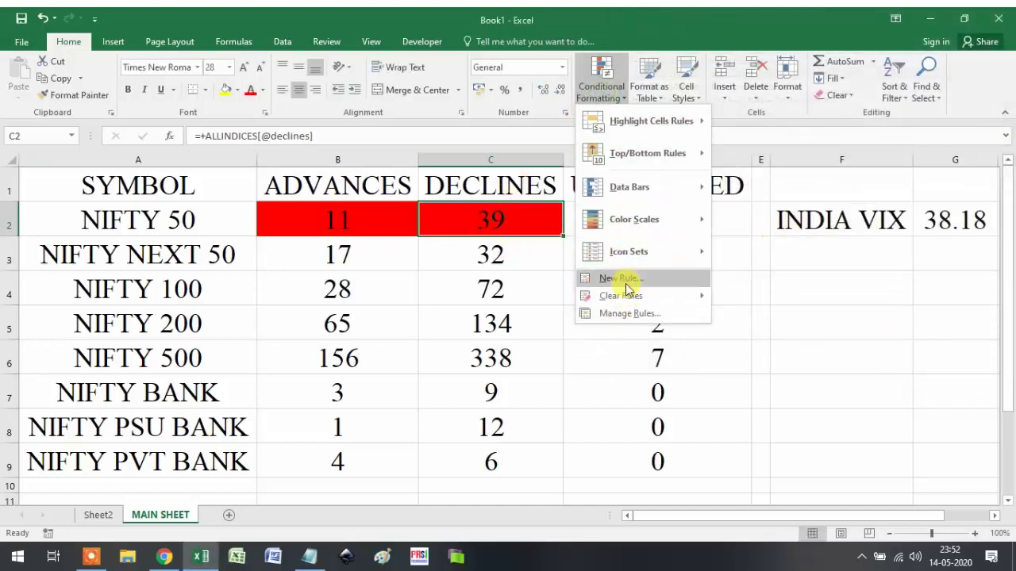
left_click(627, 281)
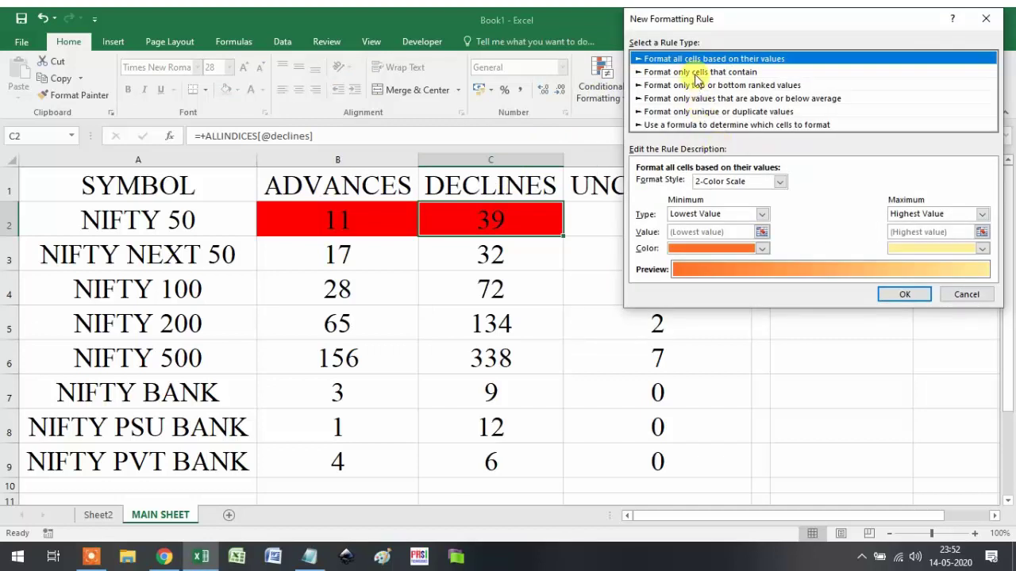
left_click(697, 74)
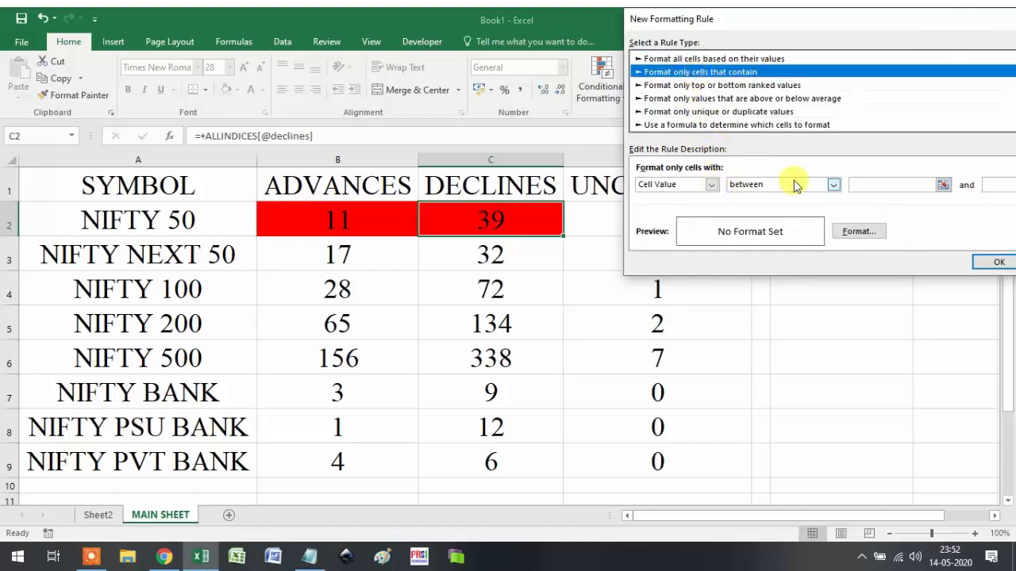
left_click(792, 183)
left_click(770, 246)
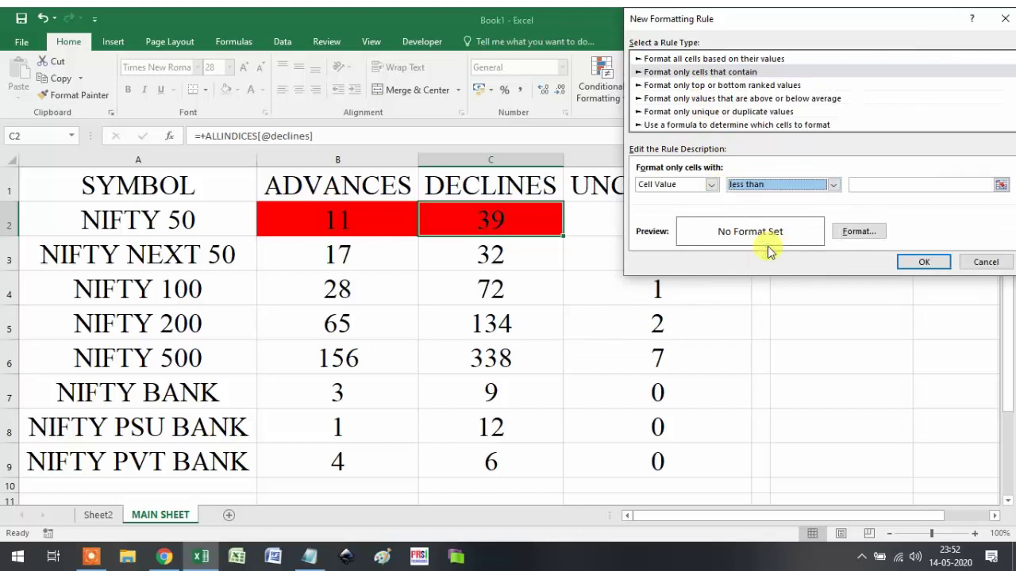
left_click(1001, 186)
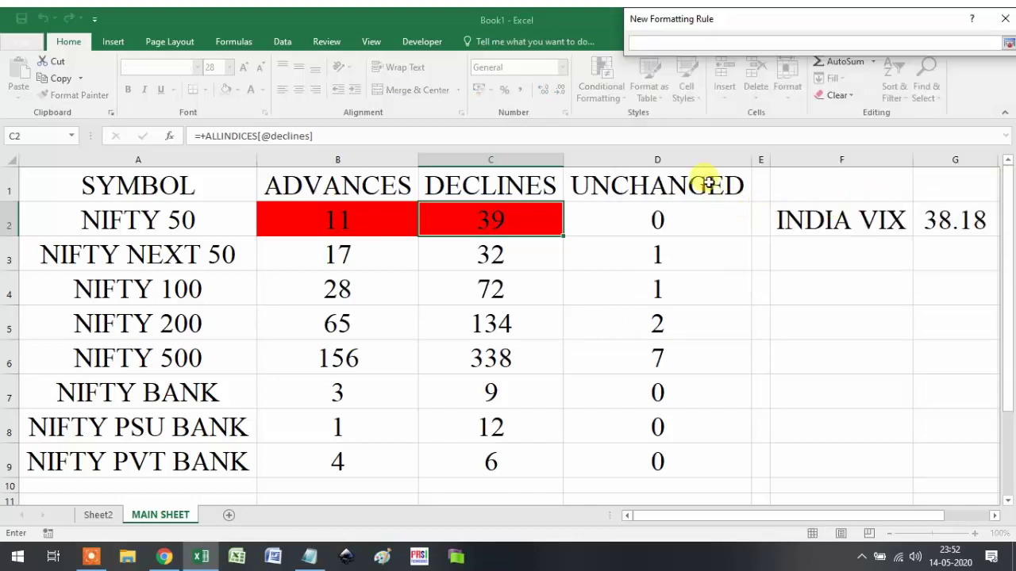
left_click(392, 222)
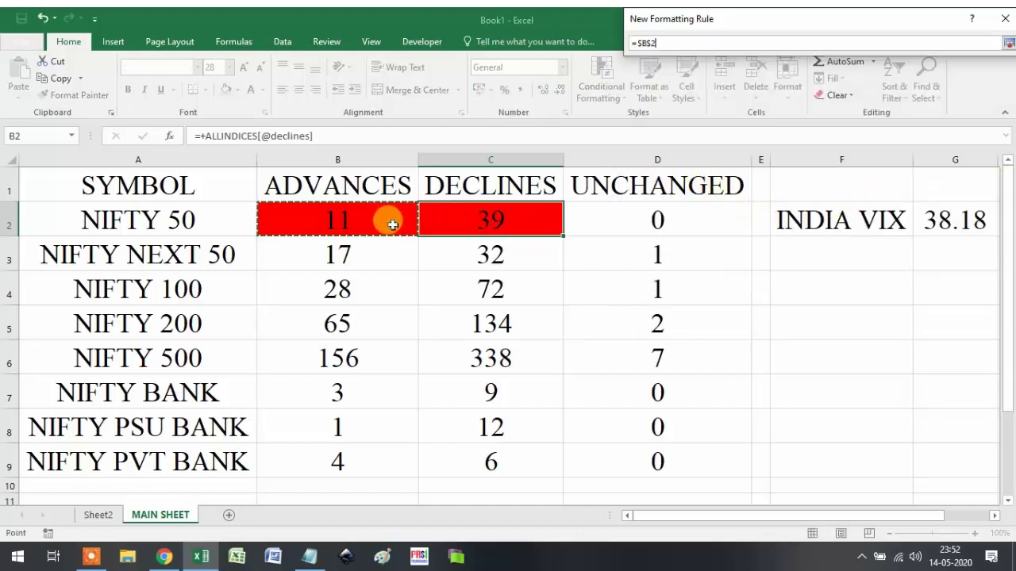
left_click(645, 42)
key("BackSpace")
left_click(1008, 42)
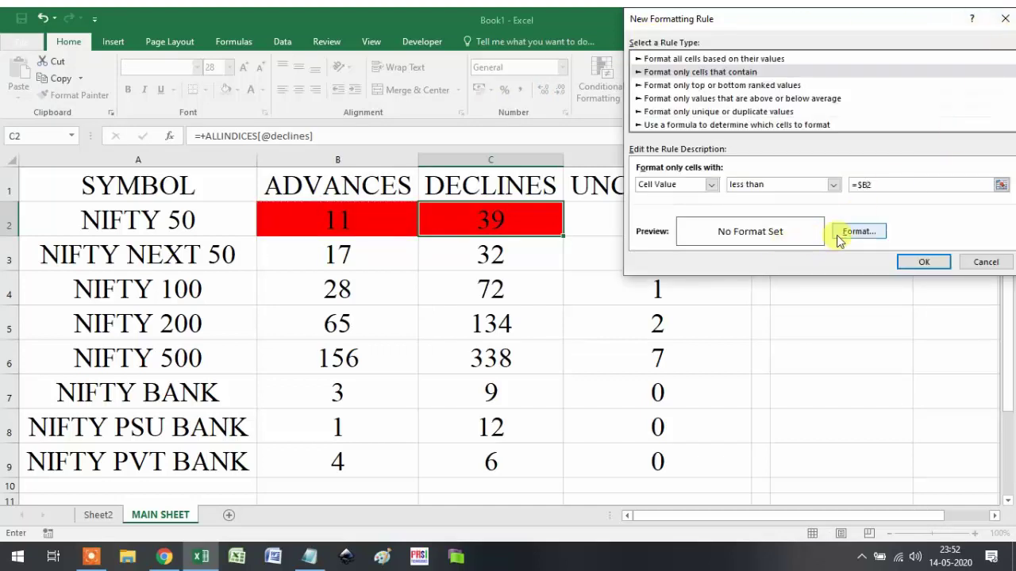
- Give the less-than rule on C2 a light green fill and apply it
key("alt+f")
left_click(695, 188)
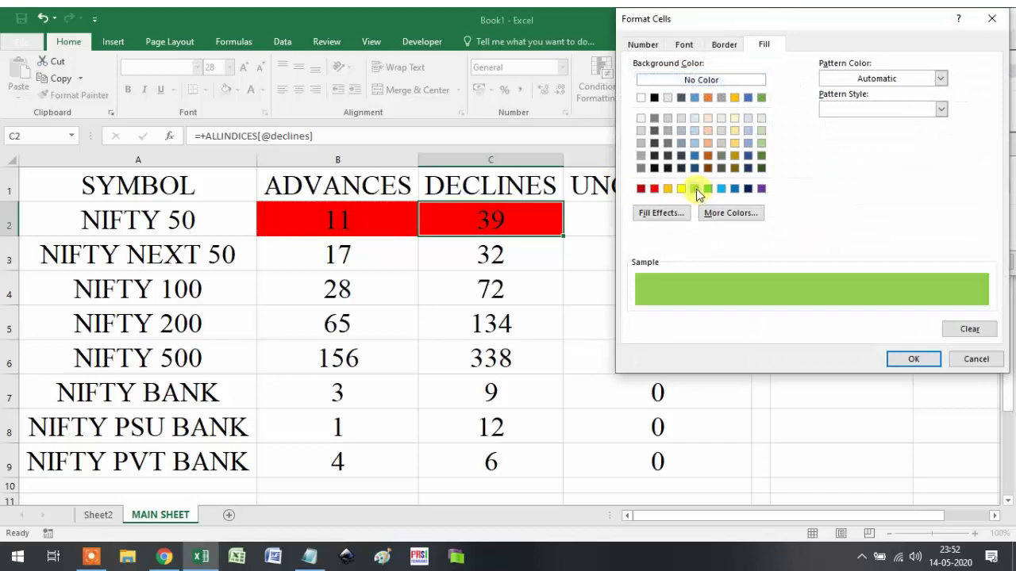
left_click(889, 359)
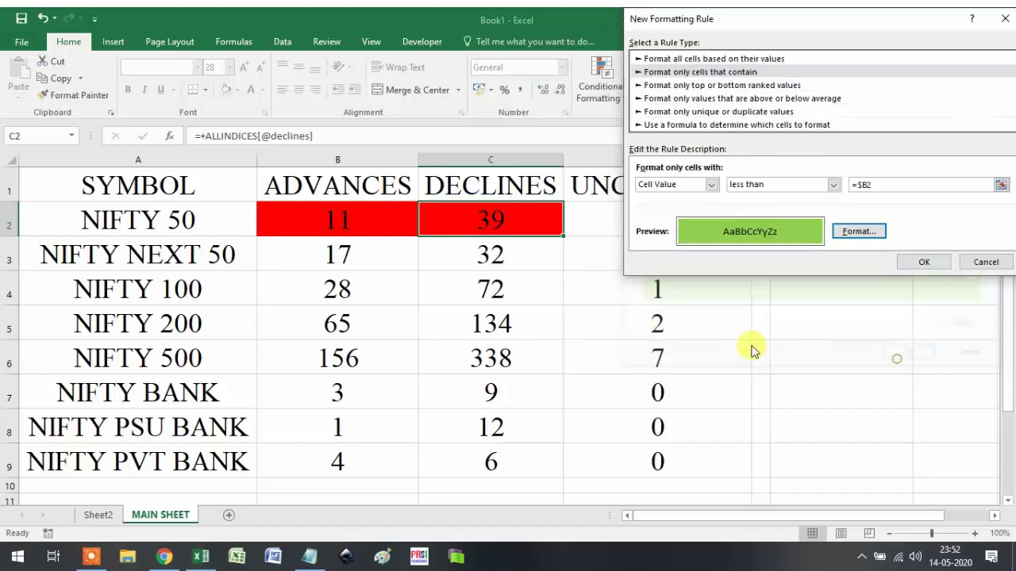
left_click(924, 262)
left_click_drag(444, 214, 313, 222)
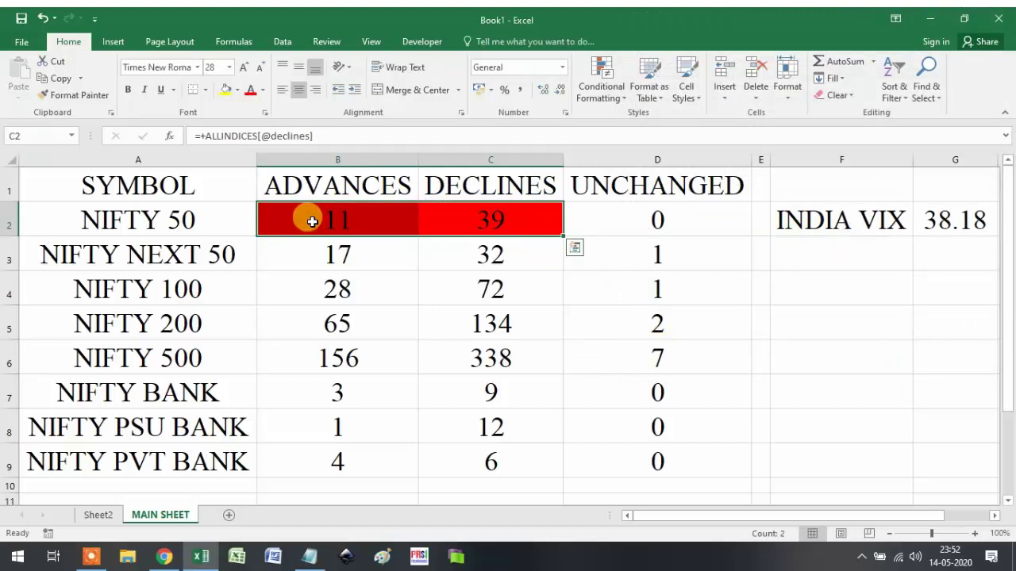
- Test the colour rules by entering 11 declines and 39 advances for NIFTY 50 on Sheet2, and check B2:C2 on MAIN SHEET
left_click(111, 515)
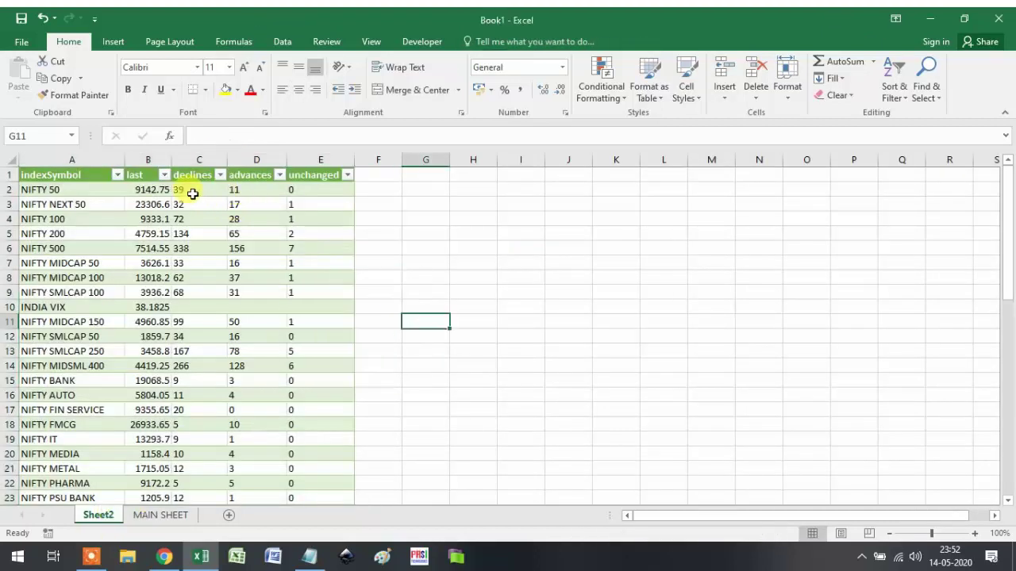
left_click(193, 194)
type("11")
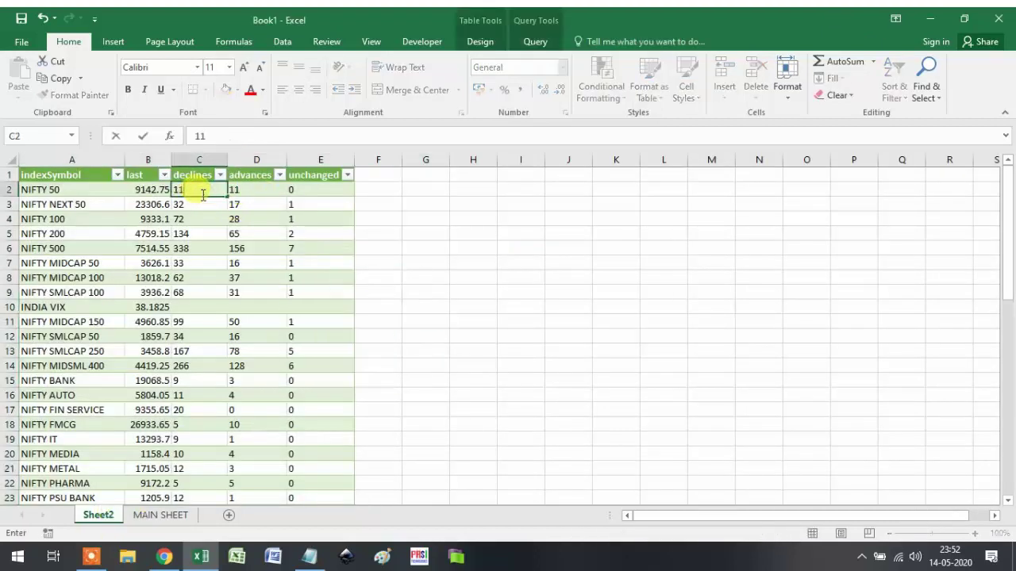
key("Tab")
type("39")
key("Return")
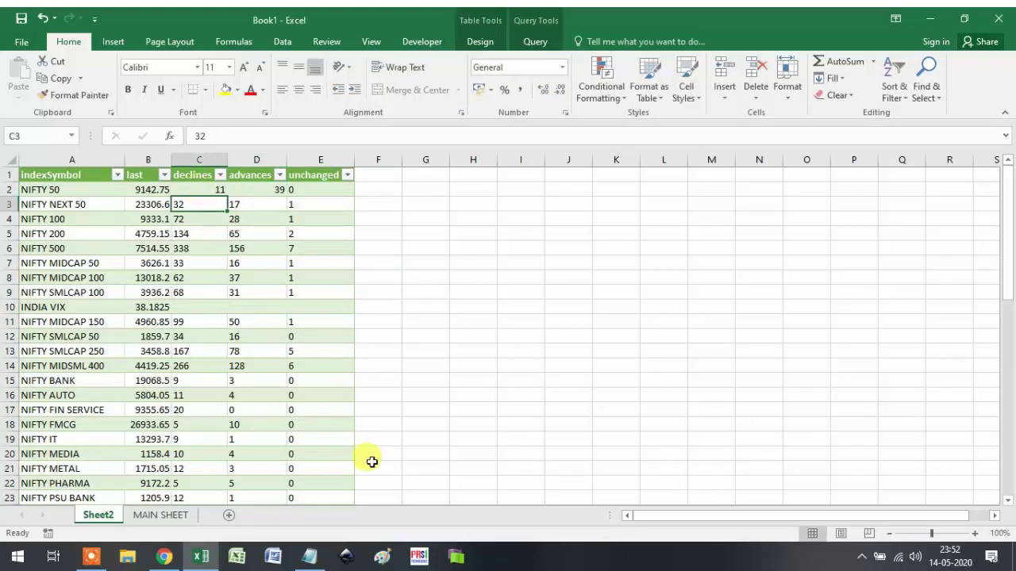
left_click(154, 517)
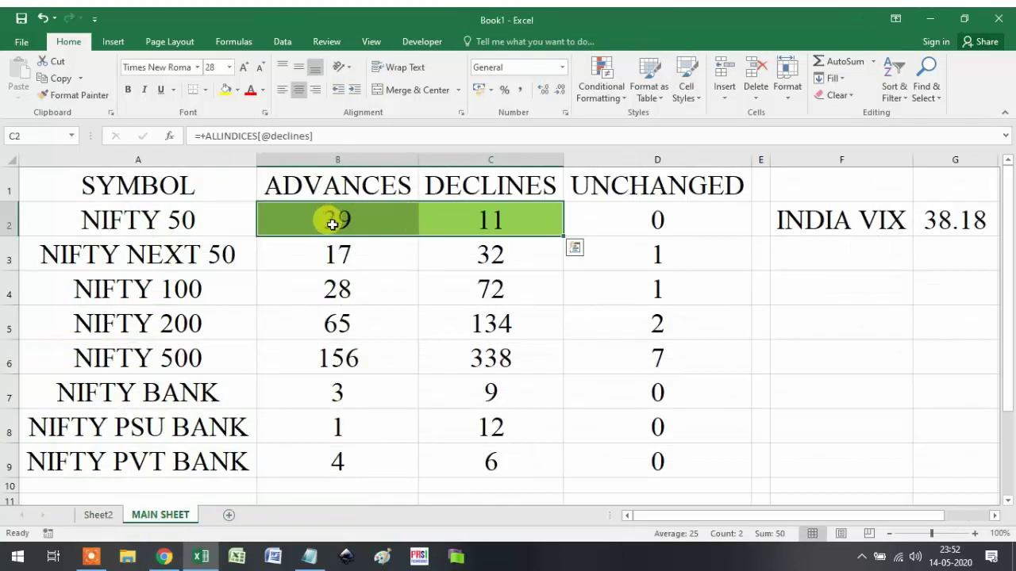
left_click_drag(352, 227, 513, 227)
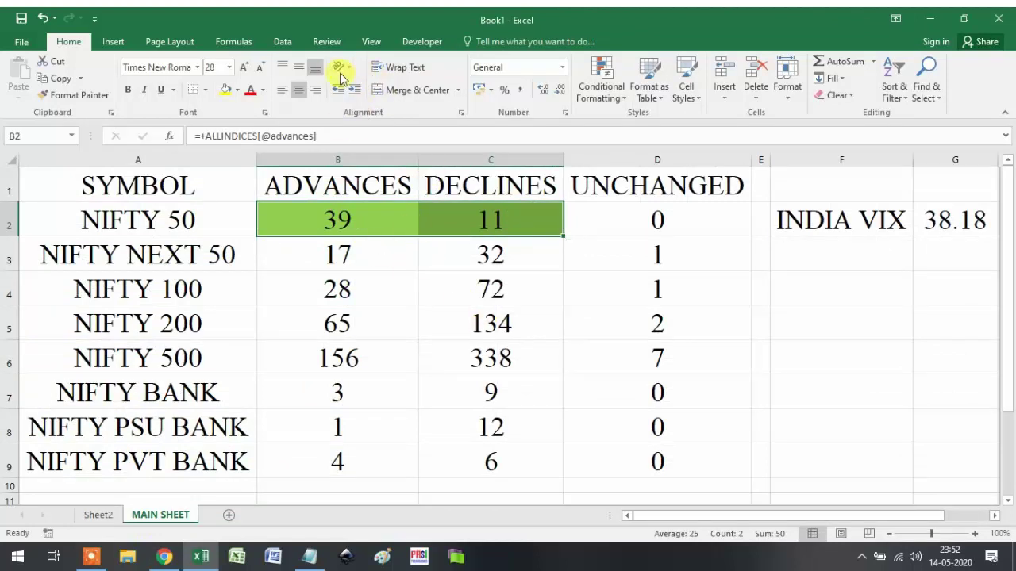
- Refresh all workbook data to replace the NIFTY 50 test values with the source data
left_click(284, 43)
left_click(326, 89)
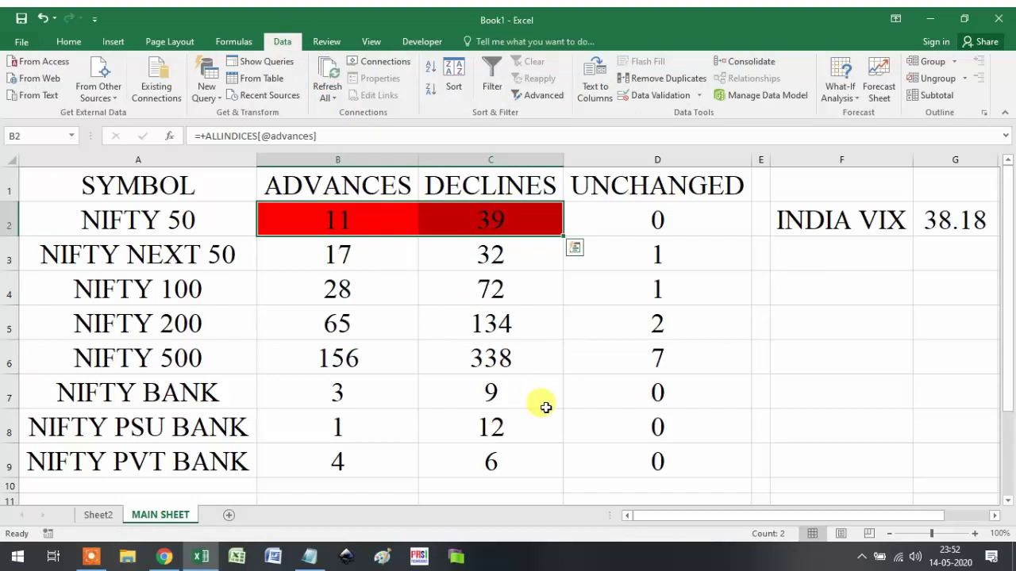
left_click(565, 393)
left_click_drag(328, 227, 503, 228)
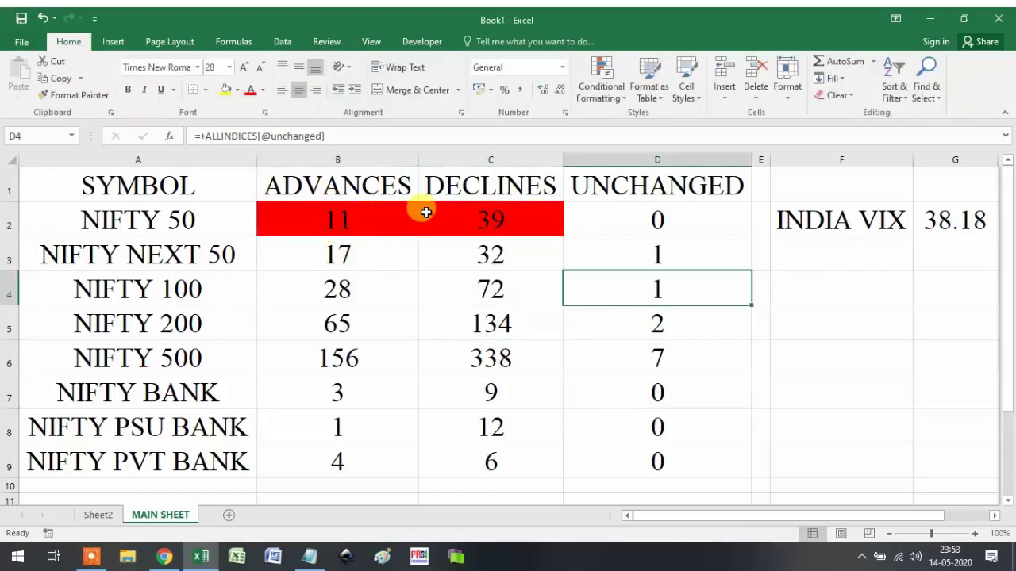
- Add all borders to the index table A1:D9 on MAIN SHEET
left_click_drag(684, 466, 87, 181)
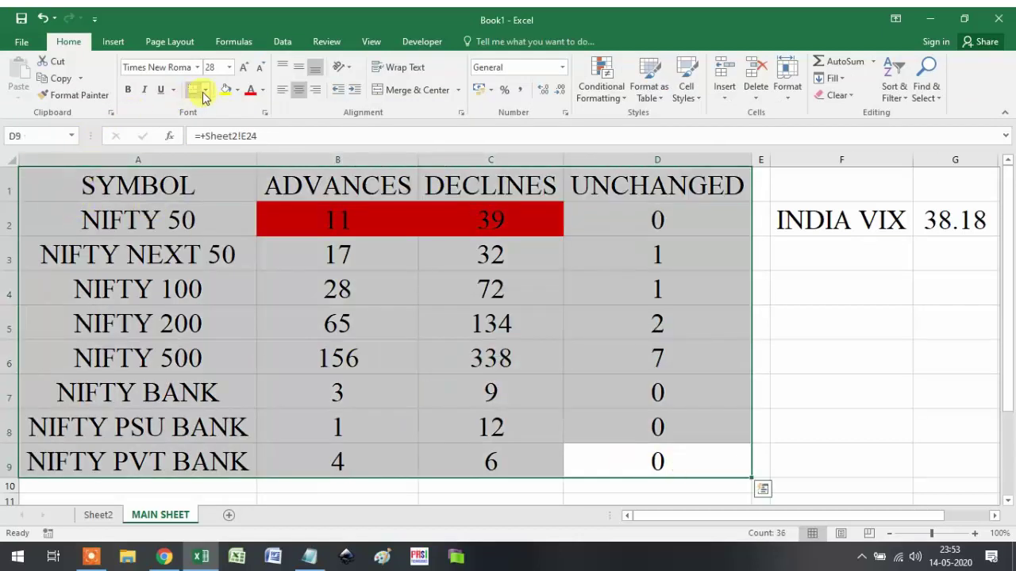
left_click(204, 94)
left_click(235, 207)
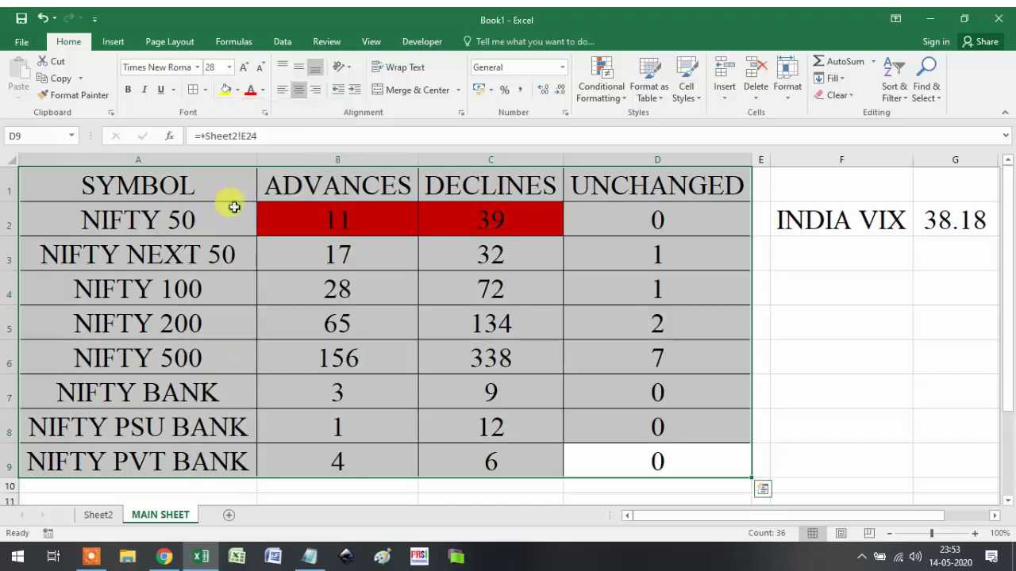
left_click(703, 295)
- Fill the header row A1:D1 and the index names A2:A9 with a light gold colour
left_click(199, 197)
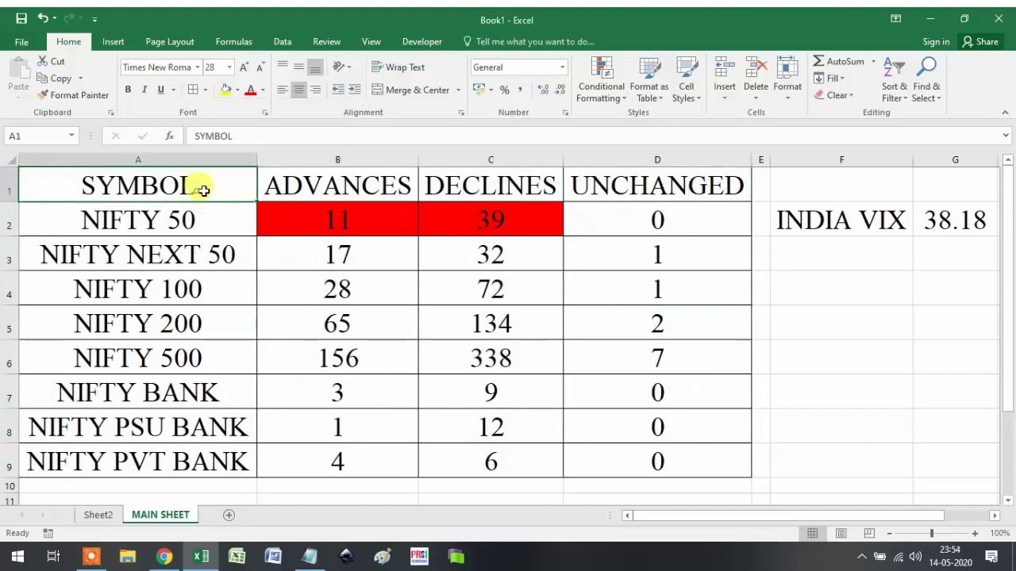
left_click_drag(203, 191, 608, 182)
left_click(239, 91)
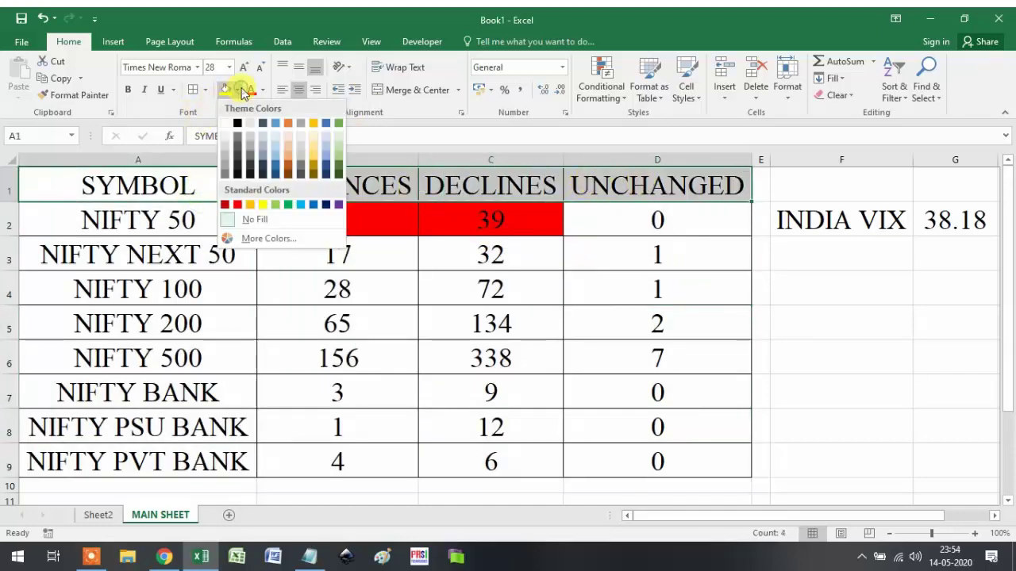
left_click(314, 158)
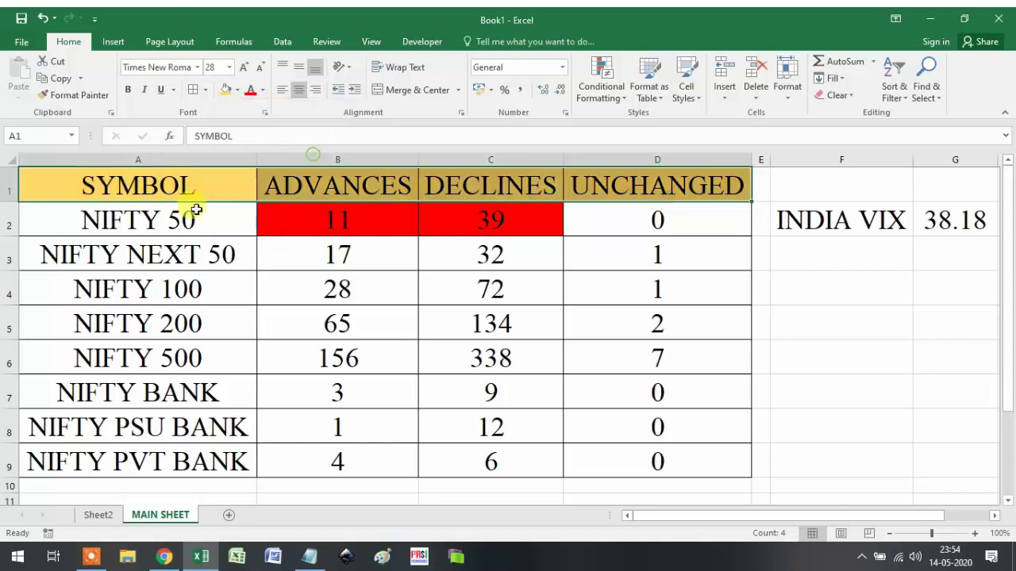
left_click_drag(170, 220, 163, 460)
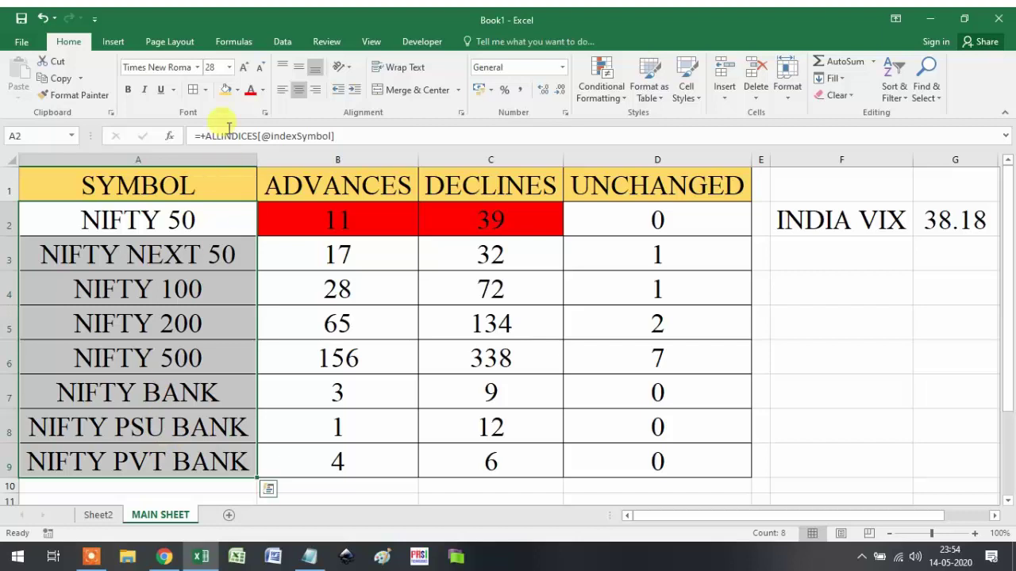
left_click(227, 90)
left_click(457, 353)
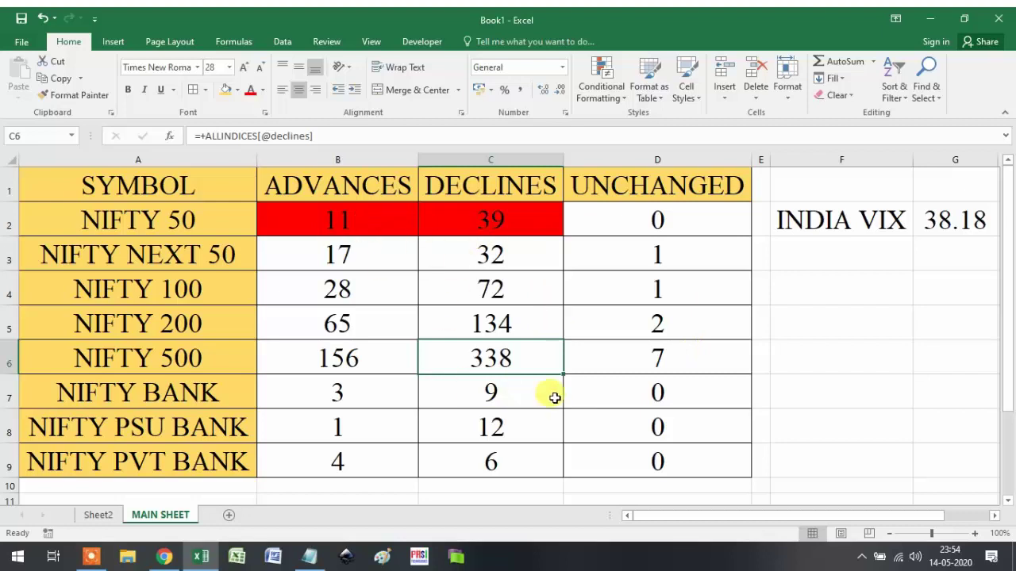
- Fill the INDIA VIX label cell F2 with the same gold and add borders to F2:G2
left_click(952, 223)
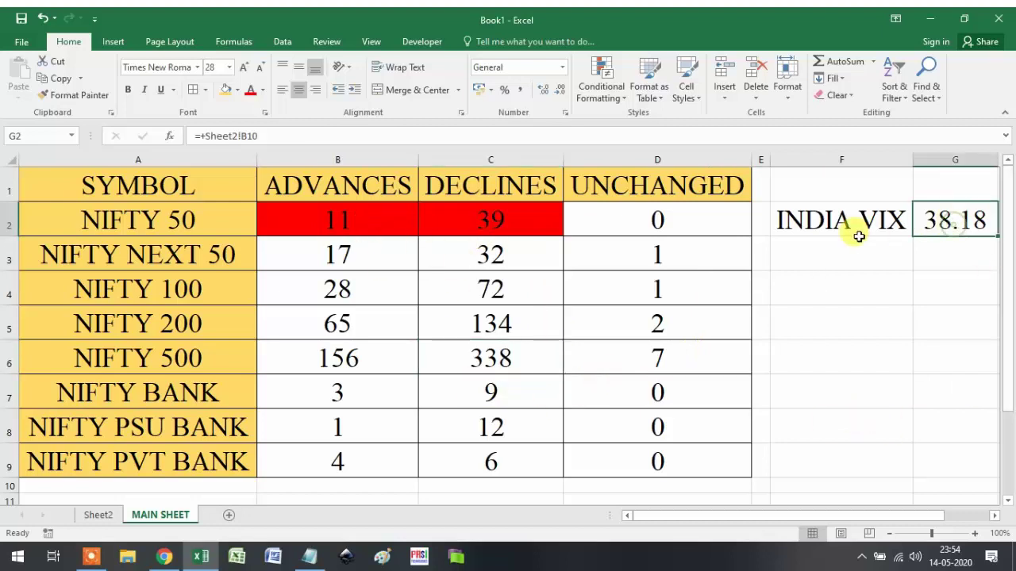
left_click(869, 235)
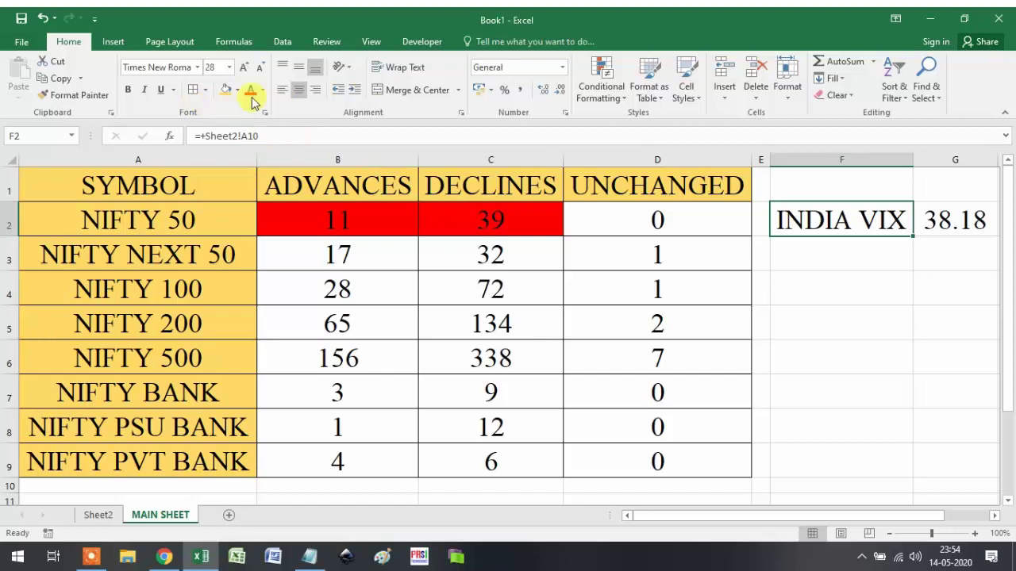
left_click(226, 90)
left_click(760, 290)
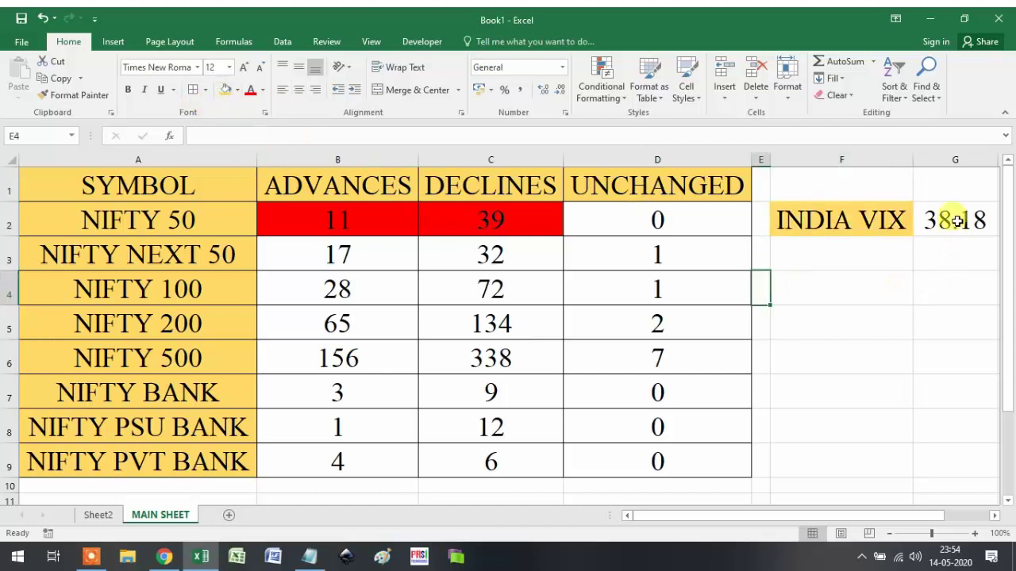
left_click_drag(953, 219, 842, 222)
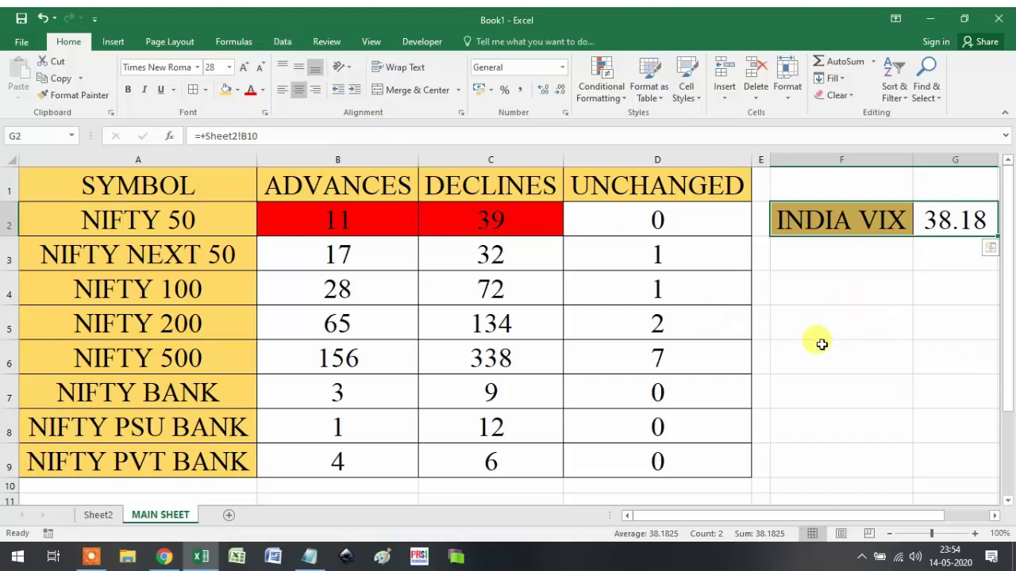
- Refresh all data and set the ALLINDICES query connection to refresh automatically every 2 minutes
left_click(279, 39)
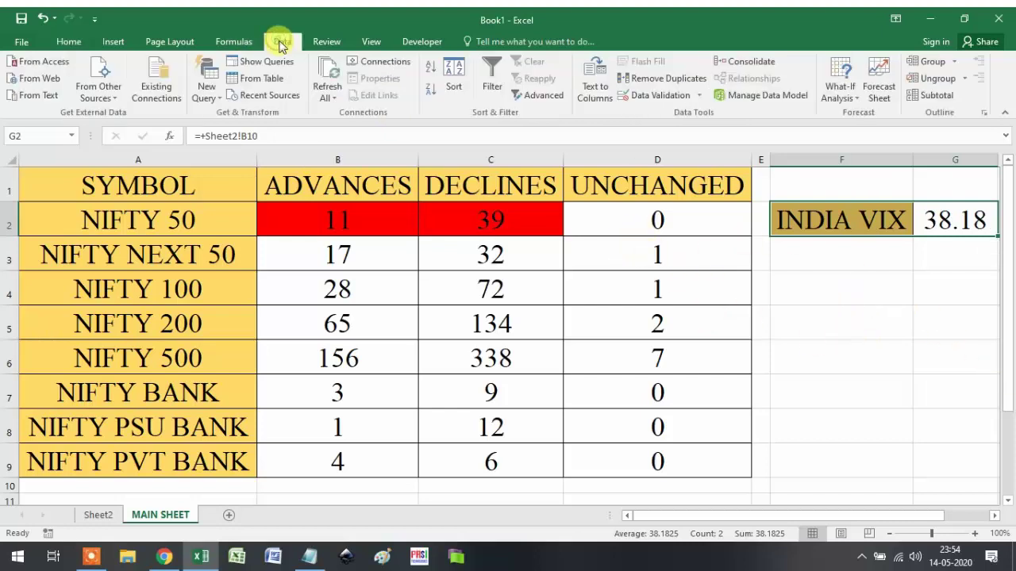
left_click(317, 99)
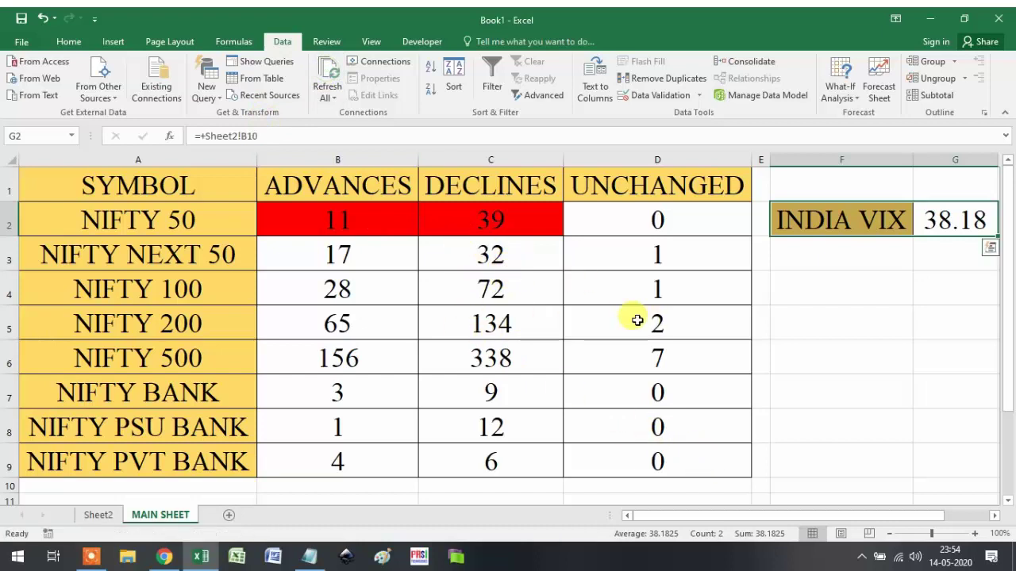
left_click(380, 62)
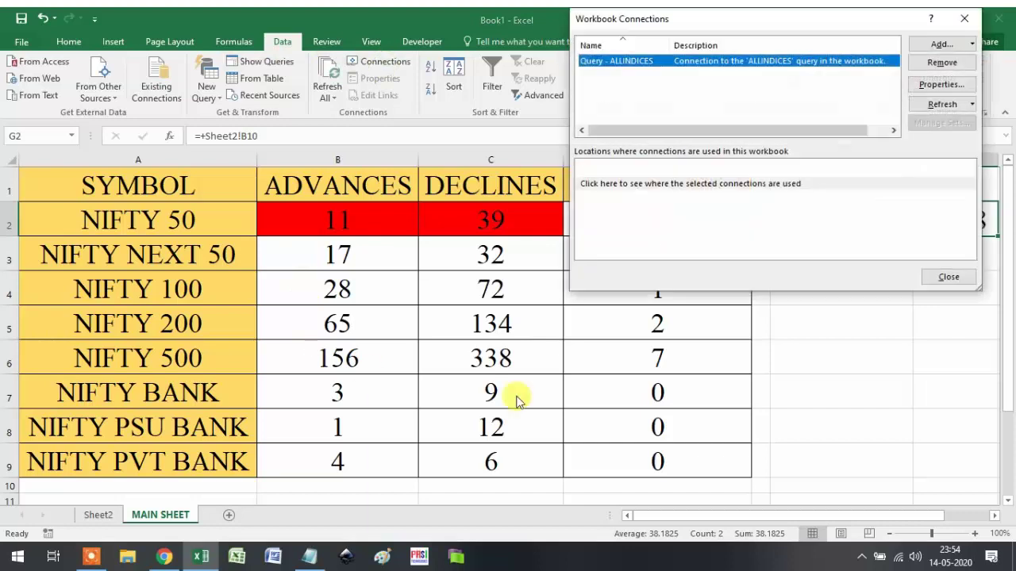
left_click(943, 86)
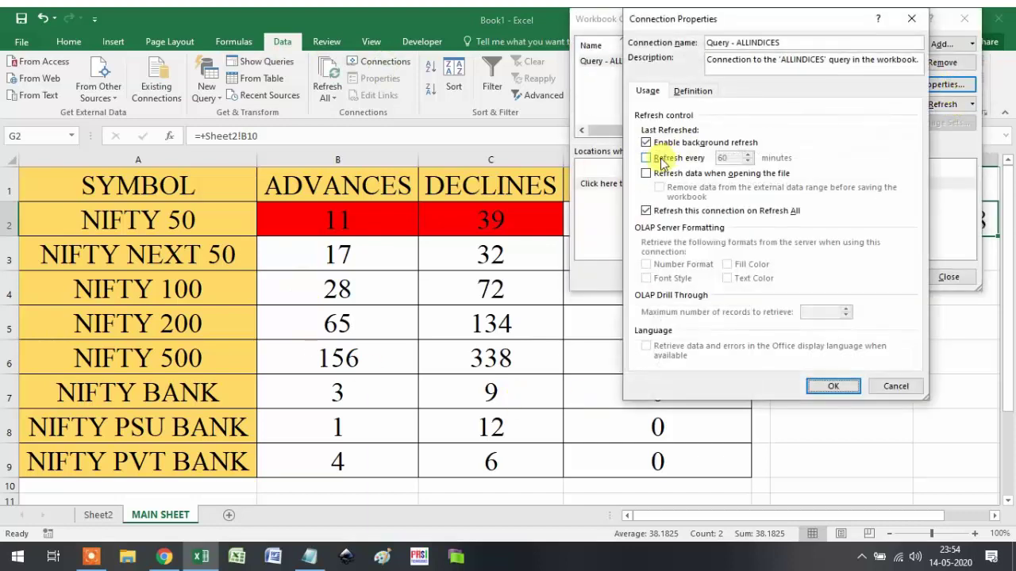
left_click(673, 159)
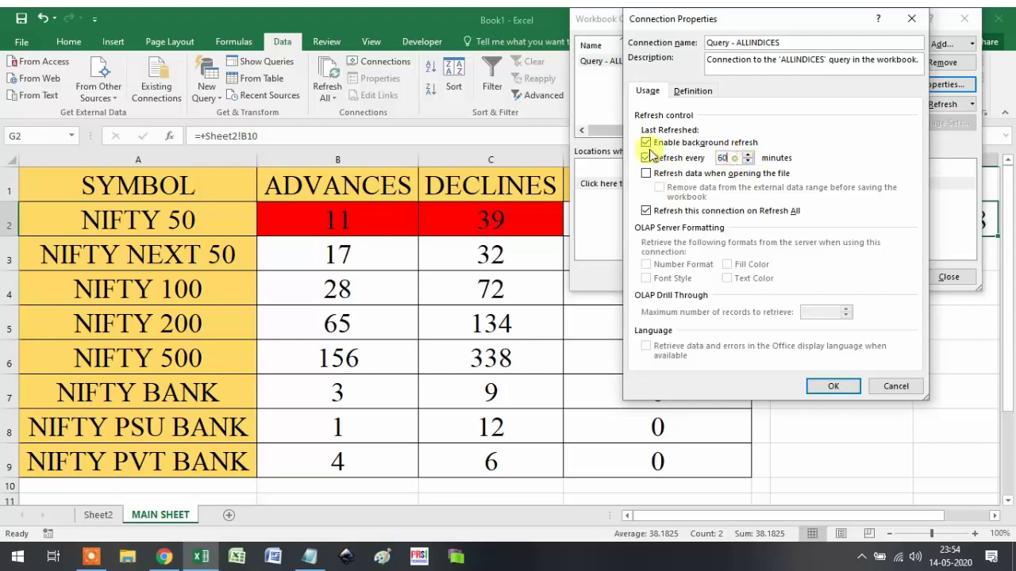
type("2")
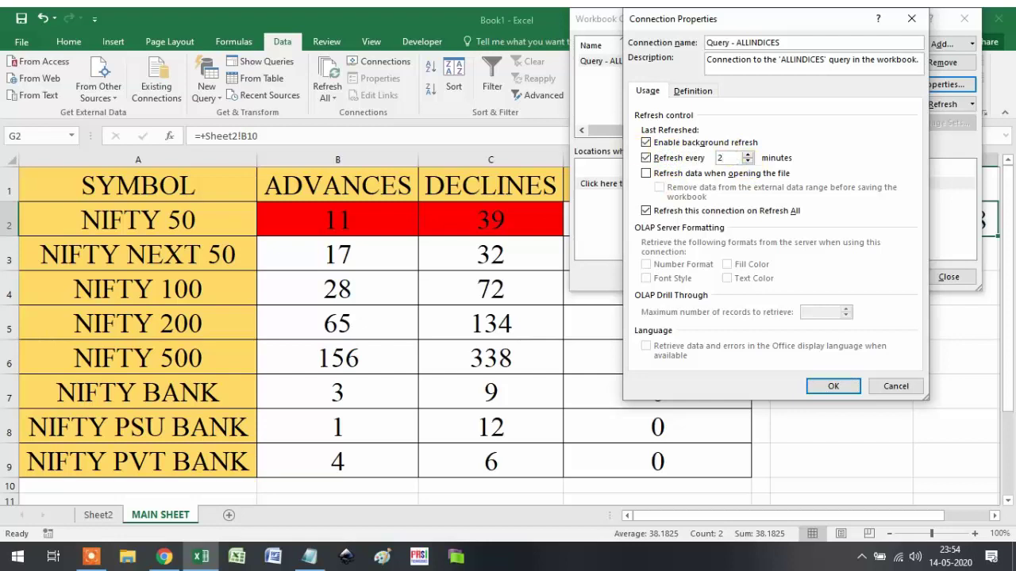
left_click(847, 386)
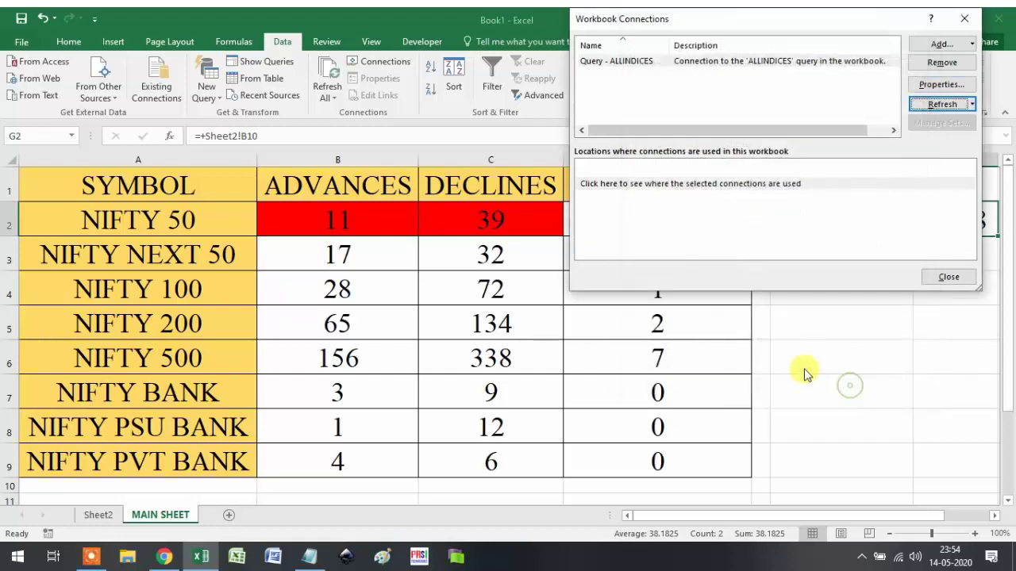
left_click(946, 276)
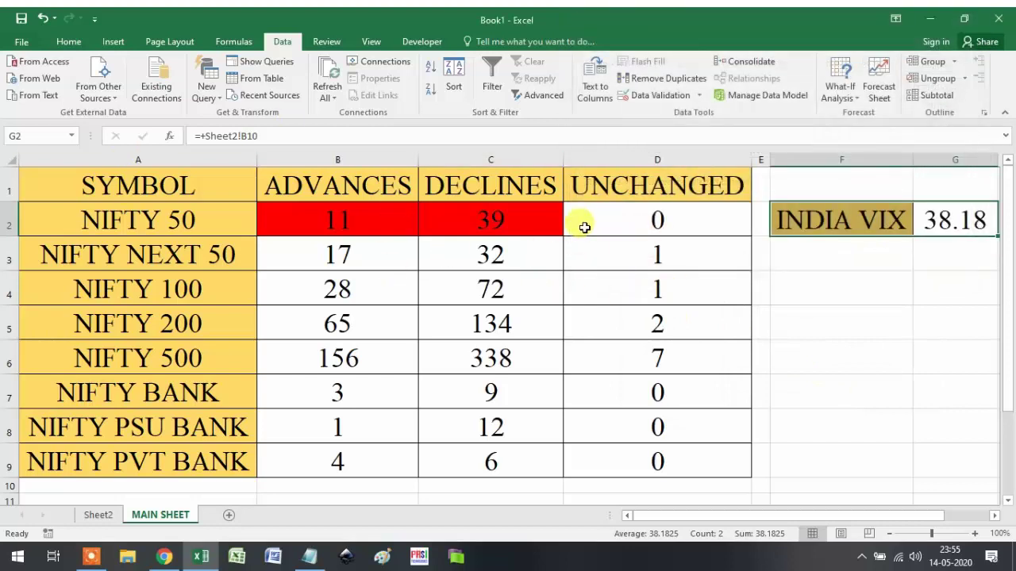
left_click(661, 382)
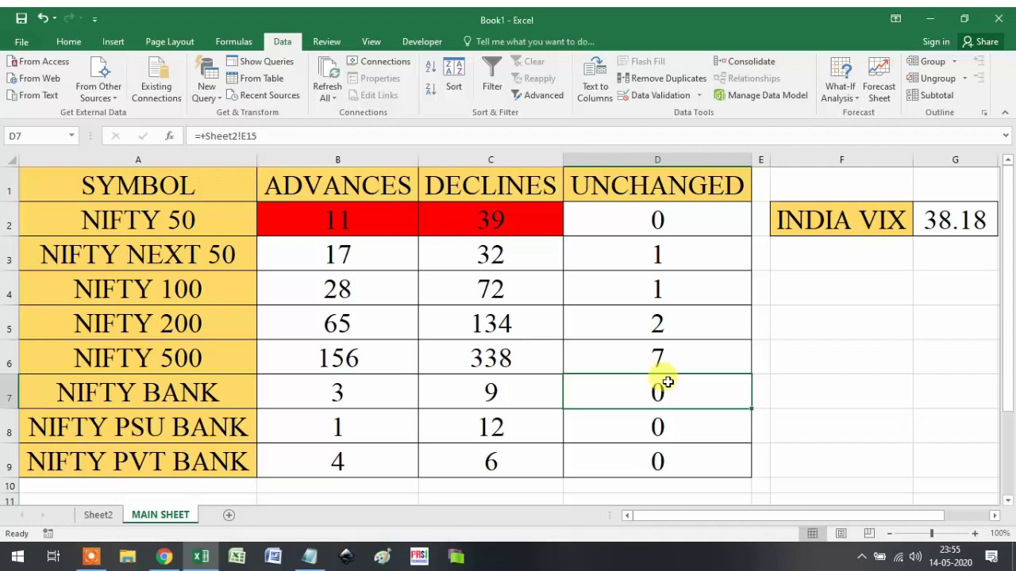
left_click(343, 219)
left_click(455, 218)
left_click_drag(340, 220, 461, 222)
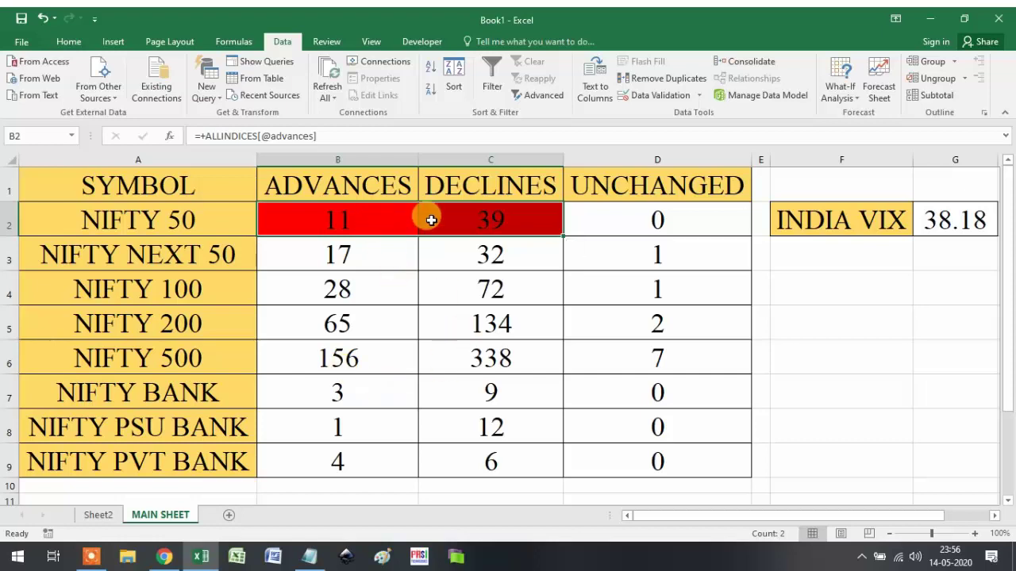
left_click_drag(414, 218, 493, 218)
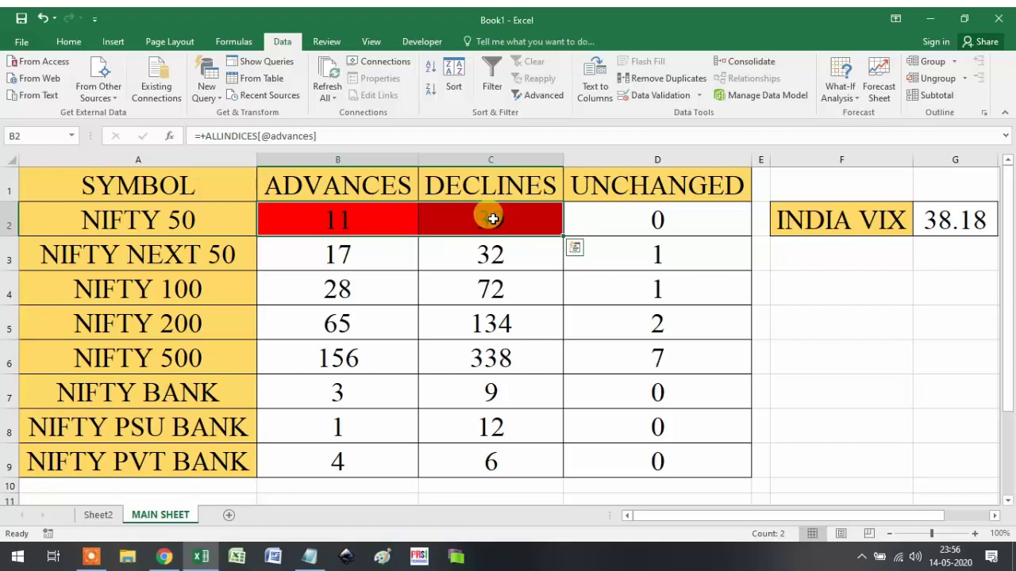
left_click(809, 326)
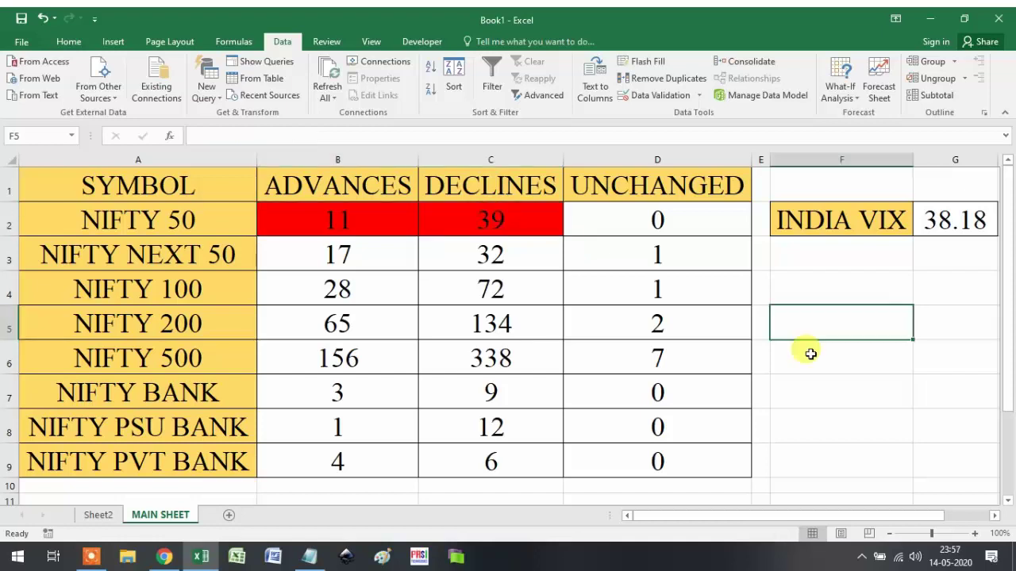